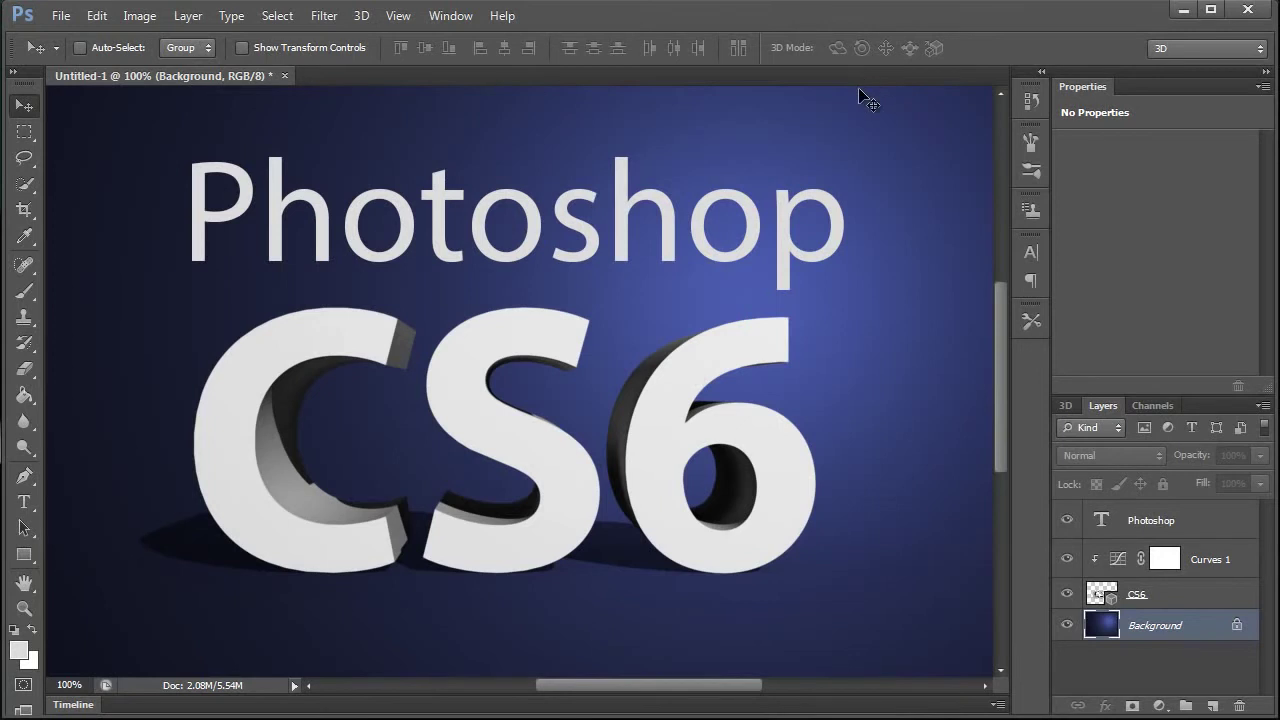
# Step: Open Preferences with Ctrl+K and show the Interface settings
pyautogui.press('i')
pyautogui.hotkey('ctrl', 'k')
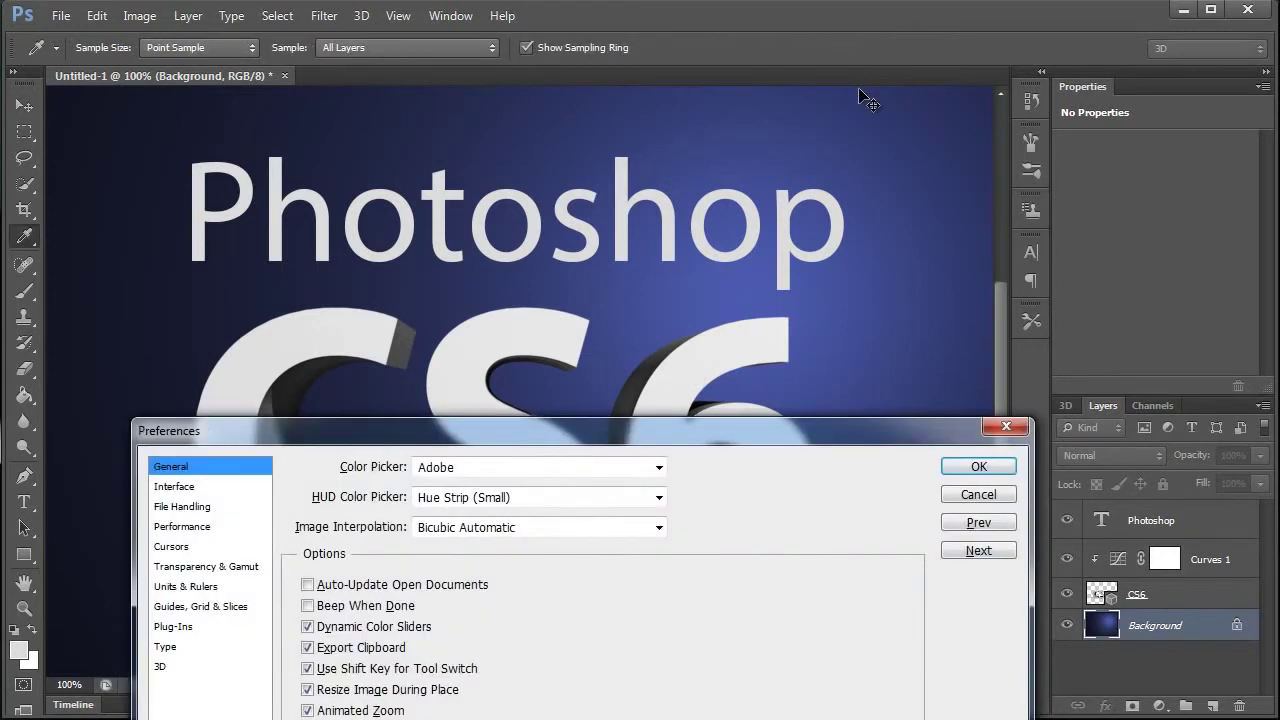
pyautogui.moveTo(509, 427); pyautogui.dragTo(481, 235)
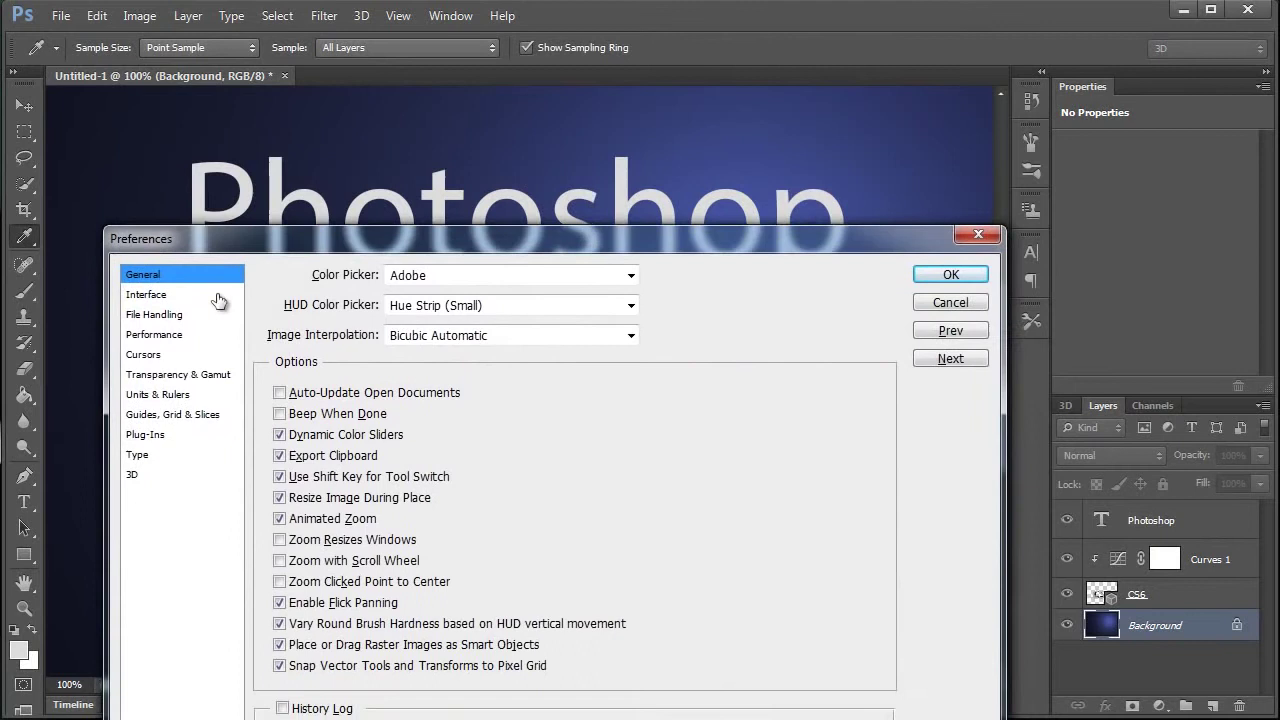
pyautogui.click(160, 295)
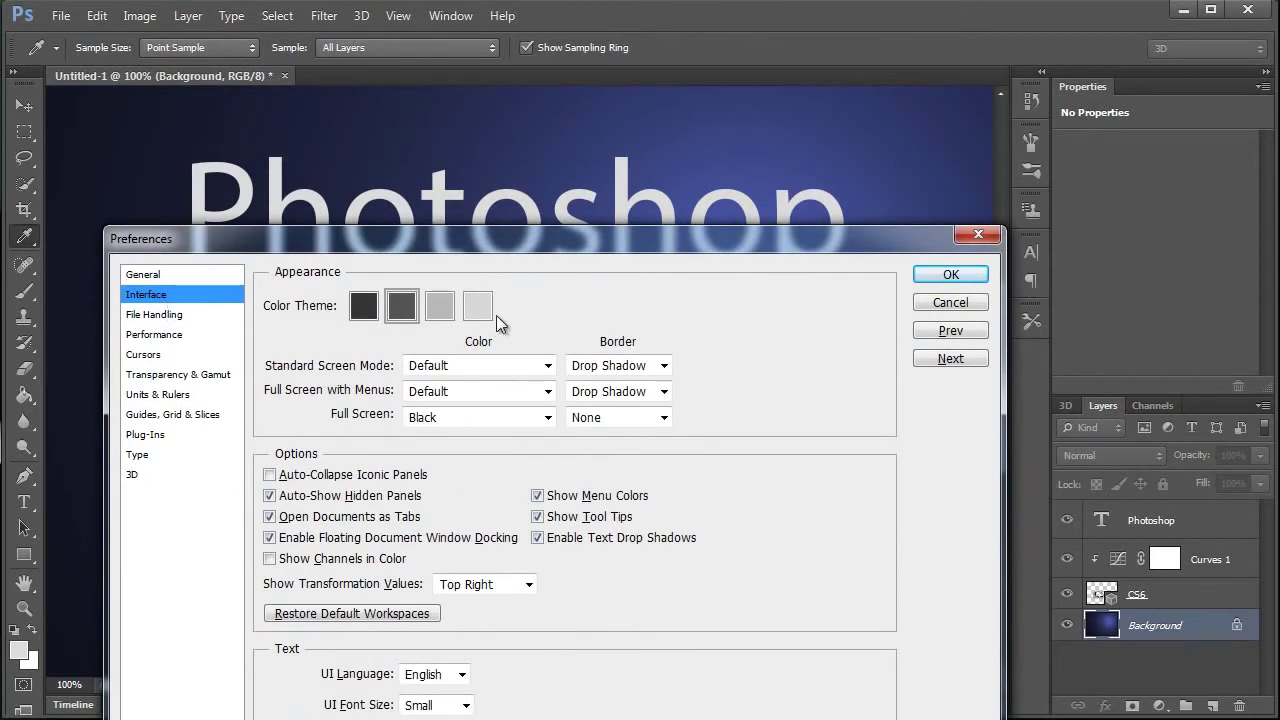
# Step: Compare the colour themes, settle on the darkest one, and confirm the preferences
pyautogui.click(362, 310)
pyautogui.click(440, 308)
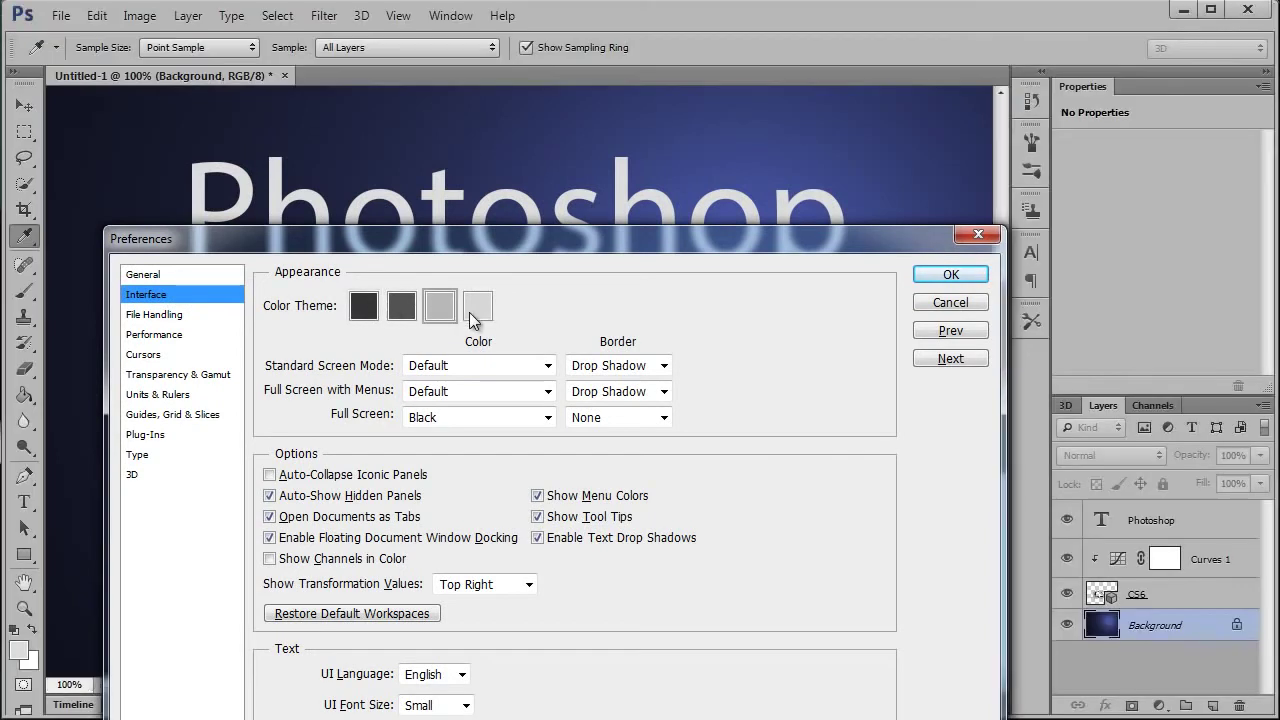
pyautogui.click(471, 309)
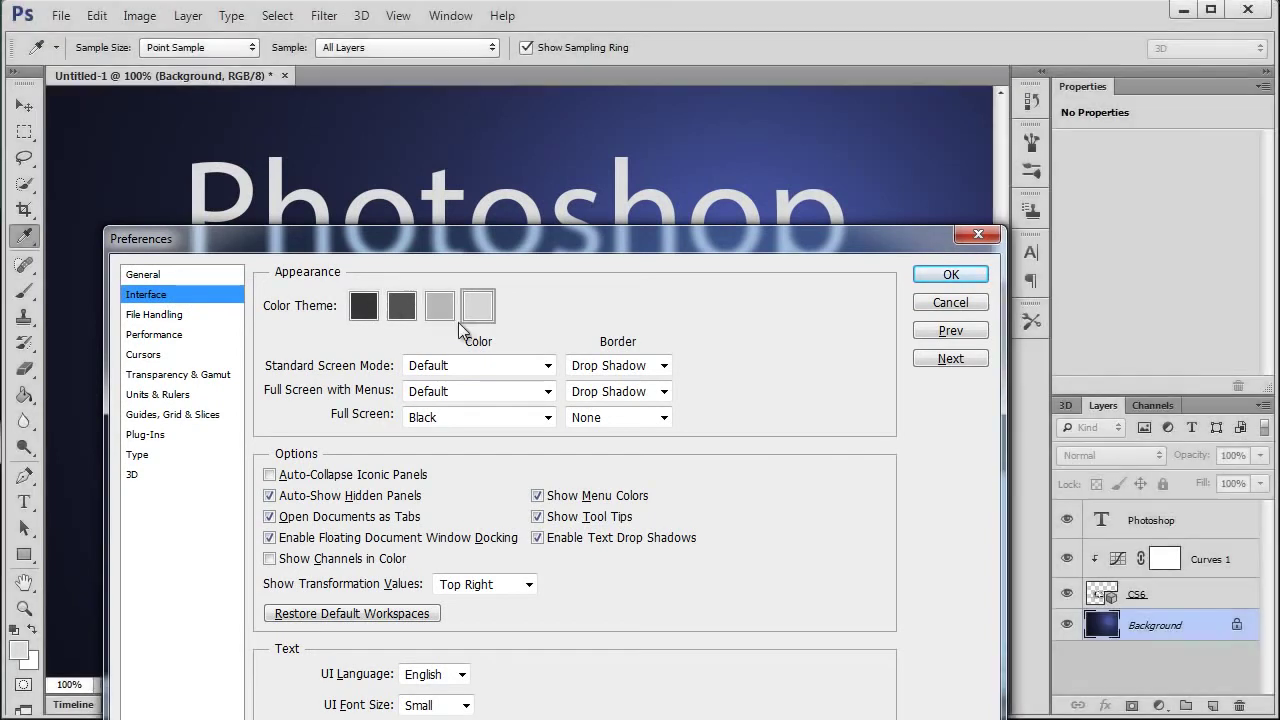
pyautogui.click(400, 309)
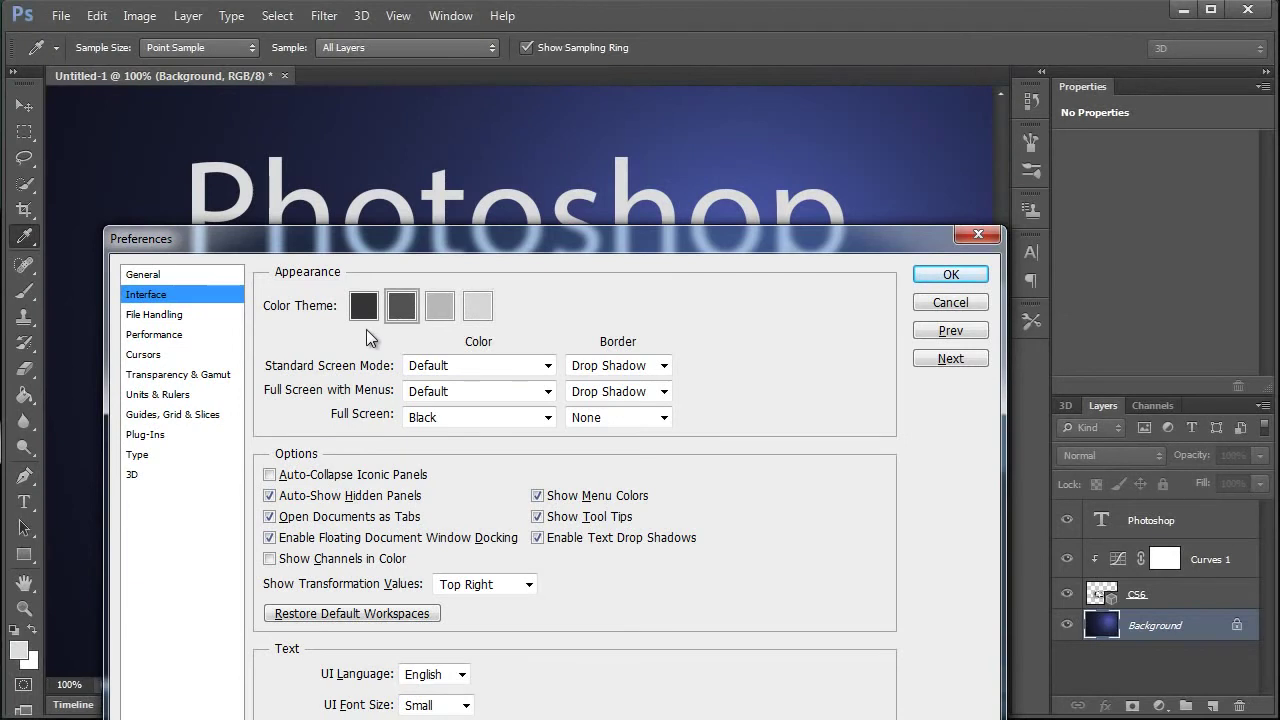
pyautogui.click(364, 312)
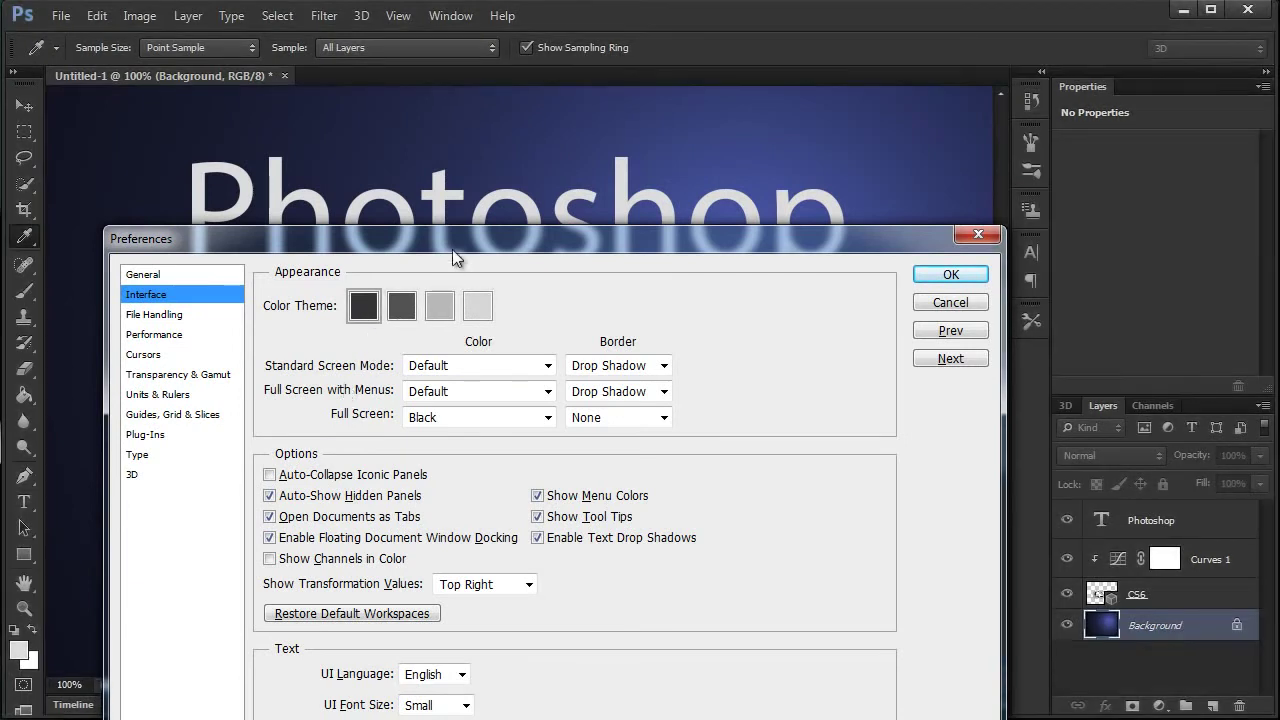
pyautogui.moveTo(452, 258); pyautogui.dragTo(478, 275)
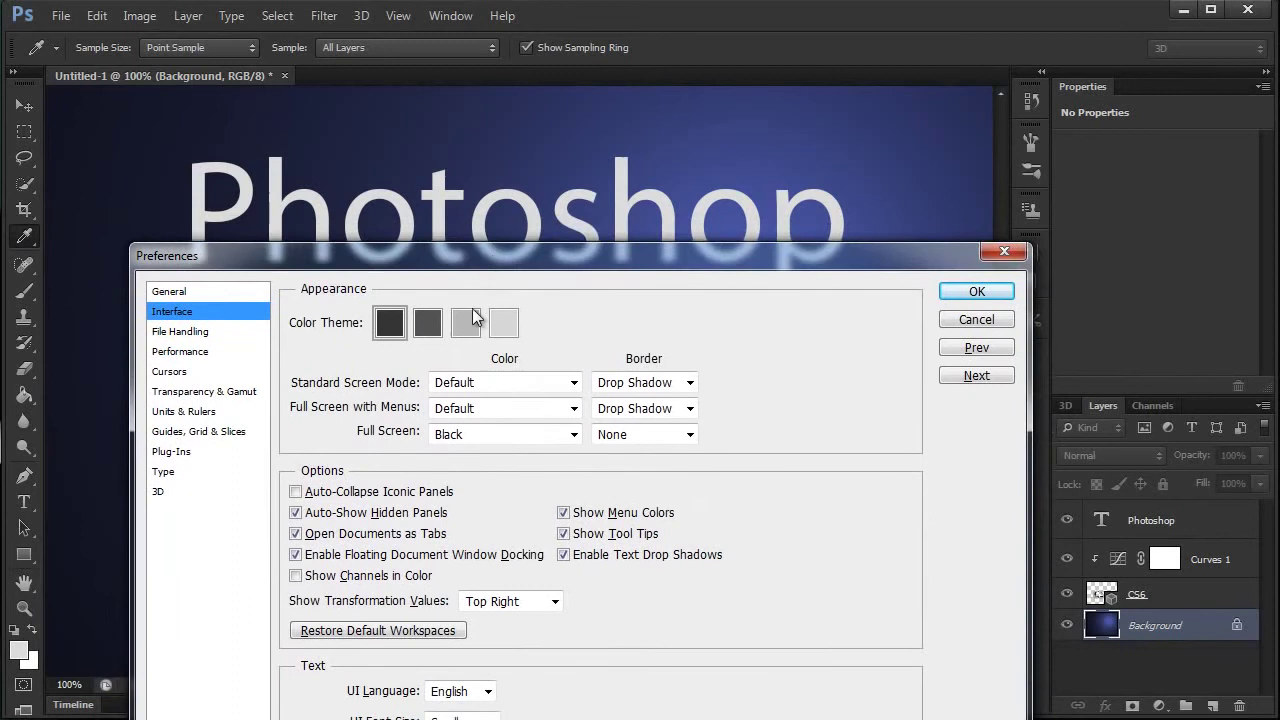
pyautogui.click(464, 322)
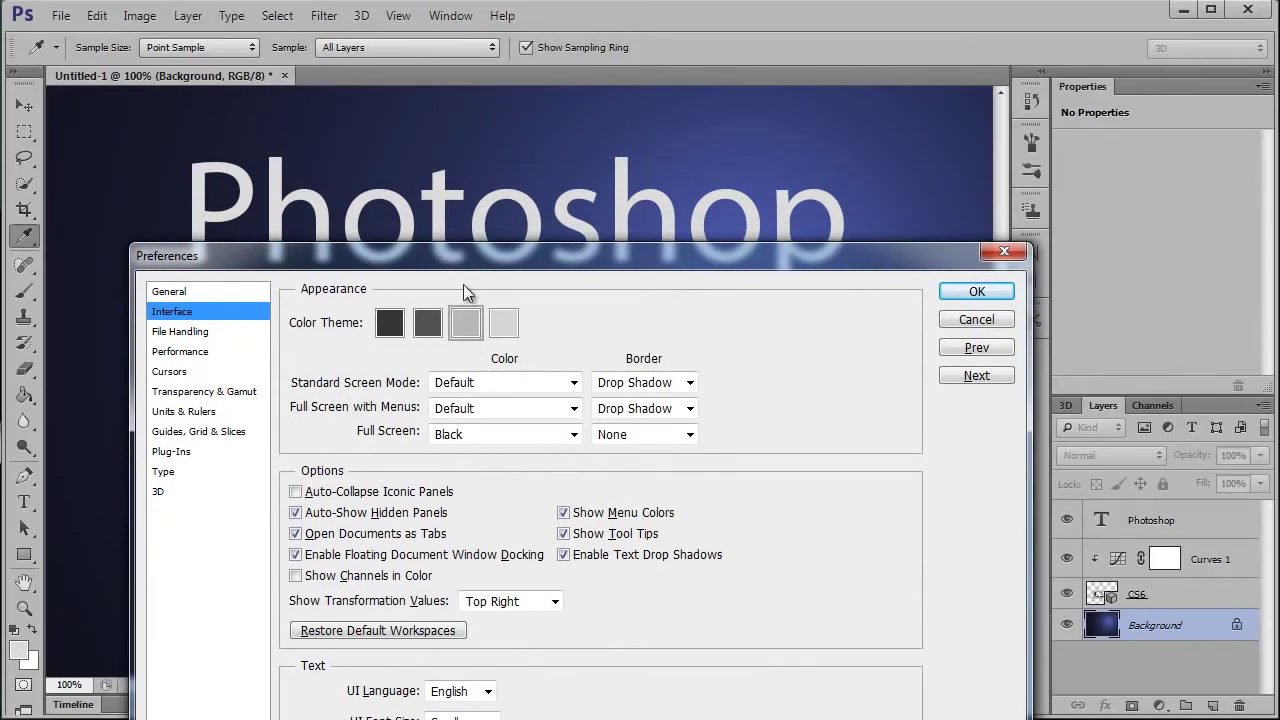
pyautogui.moveTo(470, 260); pyautogui.dragTo(458, 276)
pyautogui.click(380, 340)
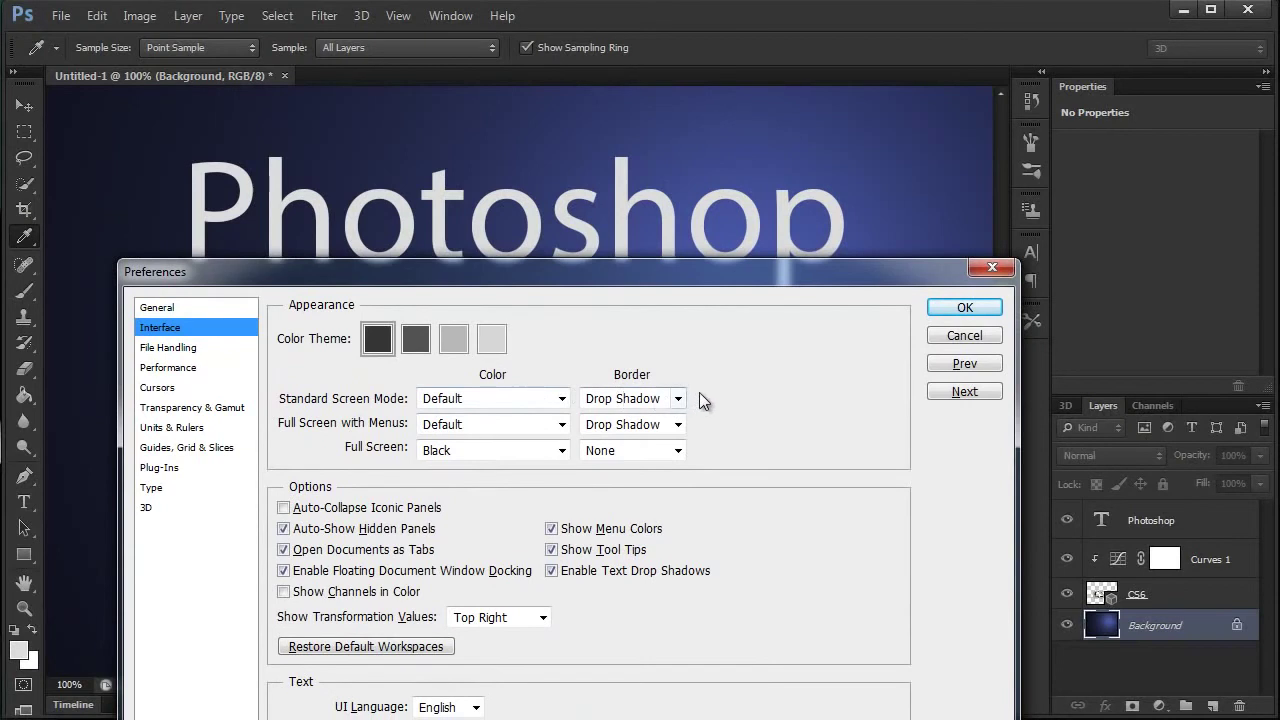
pyautogui.click(965, 307)
pyautogui.press('v')
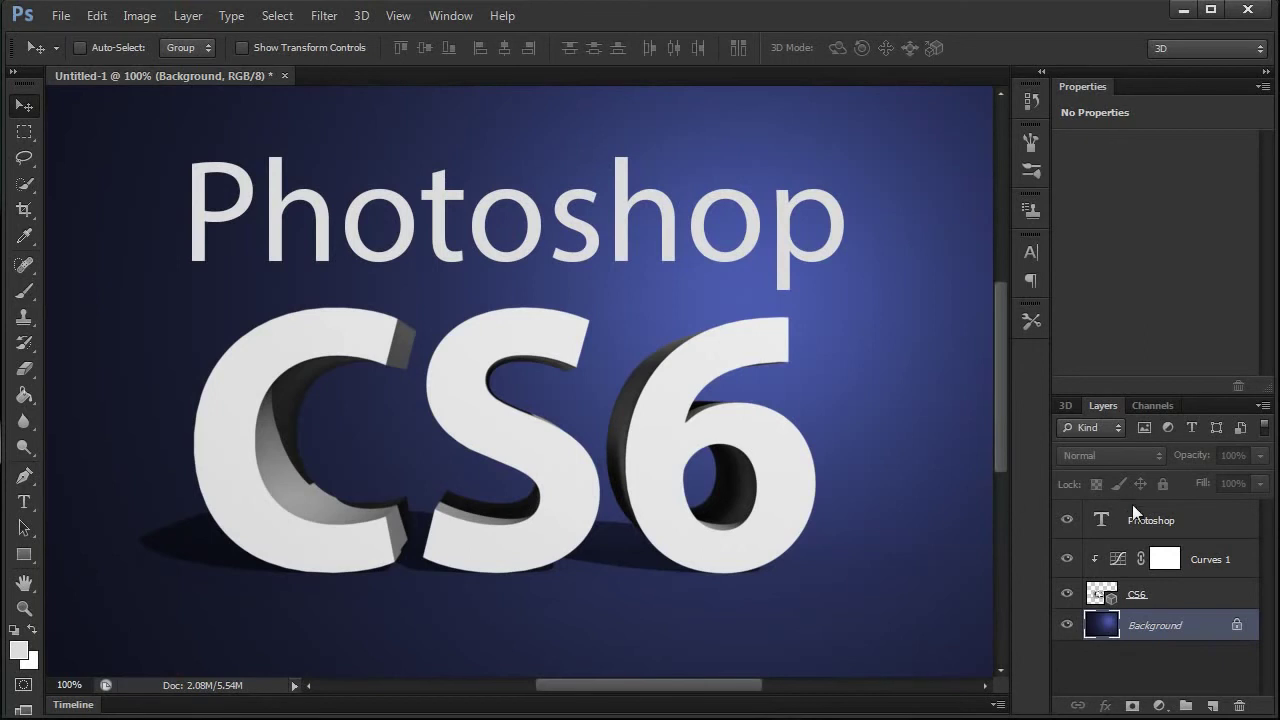
# Step: Select the Curves 1 layer to view its Custom RGB curve
pyautogui.click(1204, 564)
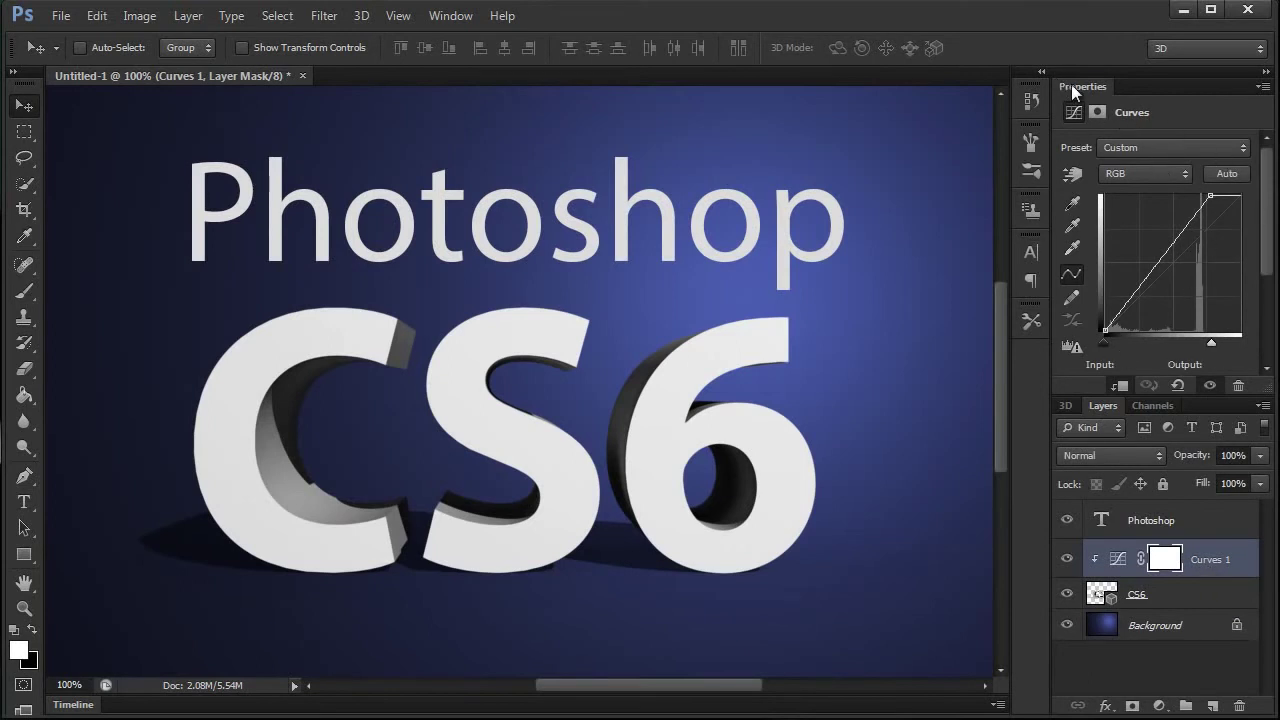
# Step: Select the CS6 3D layer to view its Infinite Light properties
pyautogui.click(1170, 598)
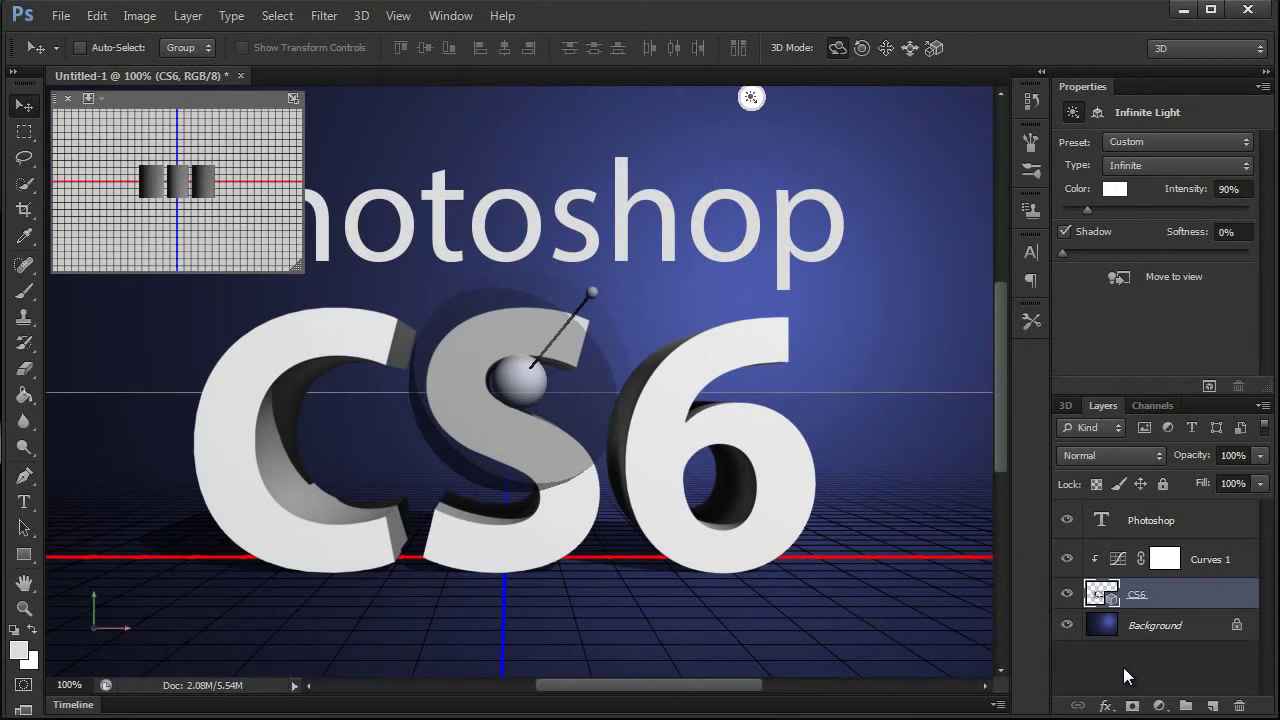
# Step: Select the Background layer and draw a rectangular marquee around the left of 'Photoshop'
pyautogui.click(1165, 630)
pyautogui.press('m')
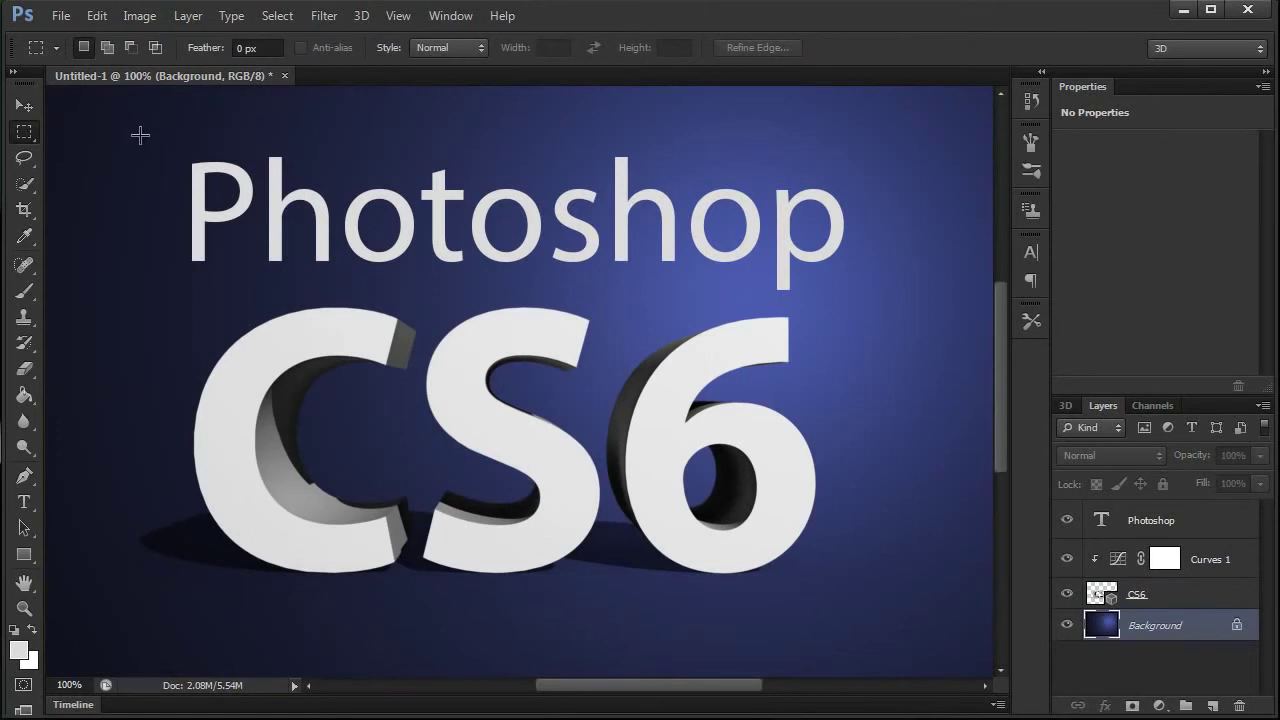
pyautogui.moveTo(140, 134); pyautogui.dragTo(365, 321)
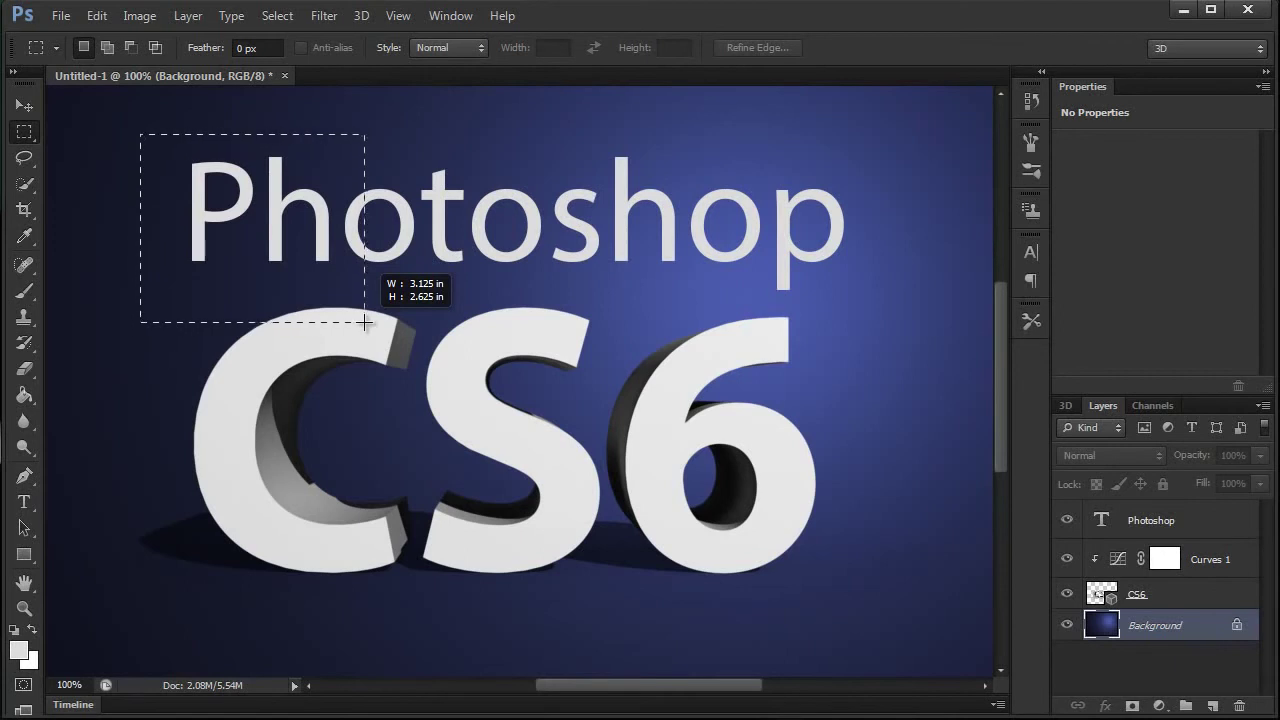
pyautogui.moveTo(365, 321); pyautogui.dragTo(346, 323)
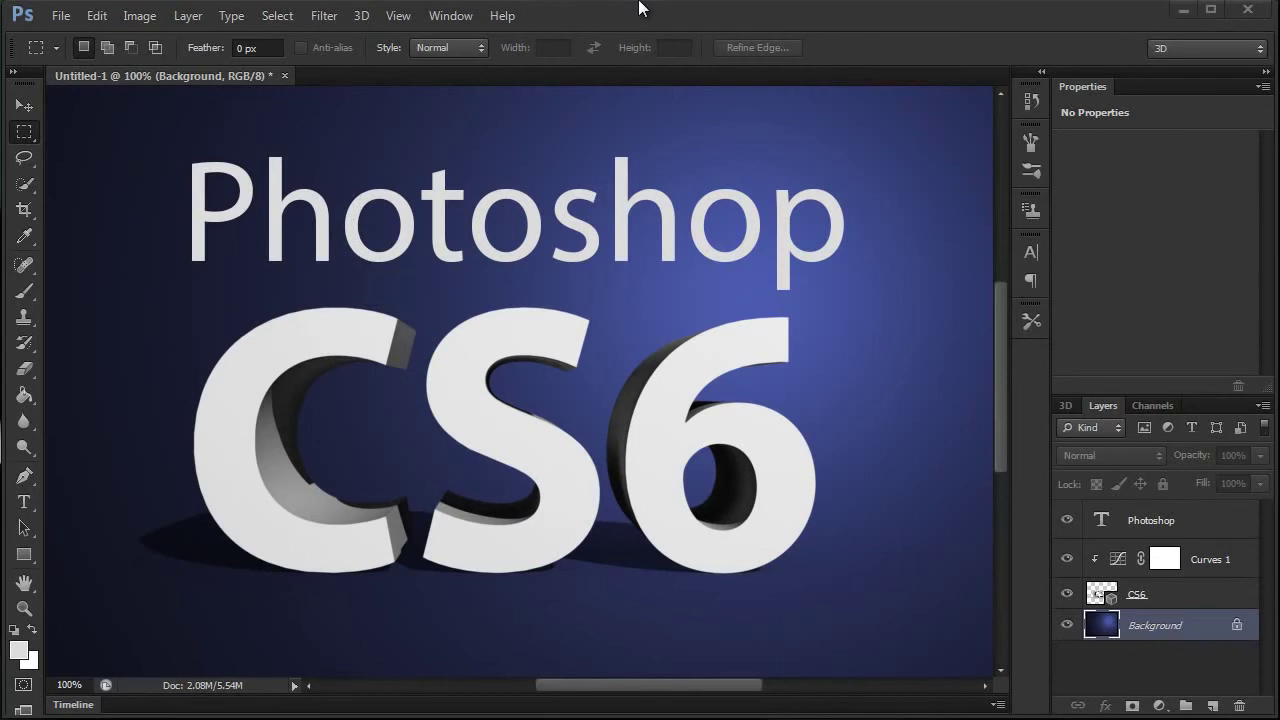
# Step: Dismiss the open menus to bring cs5.psd into view in Photoshop CS5
pyautogui.click(324, 17)
pyautogui.moveTo(502, 15)
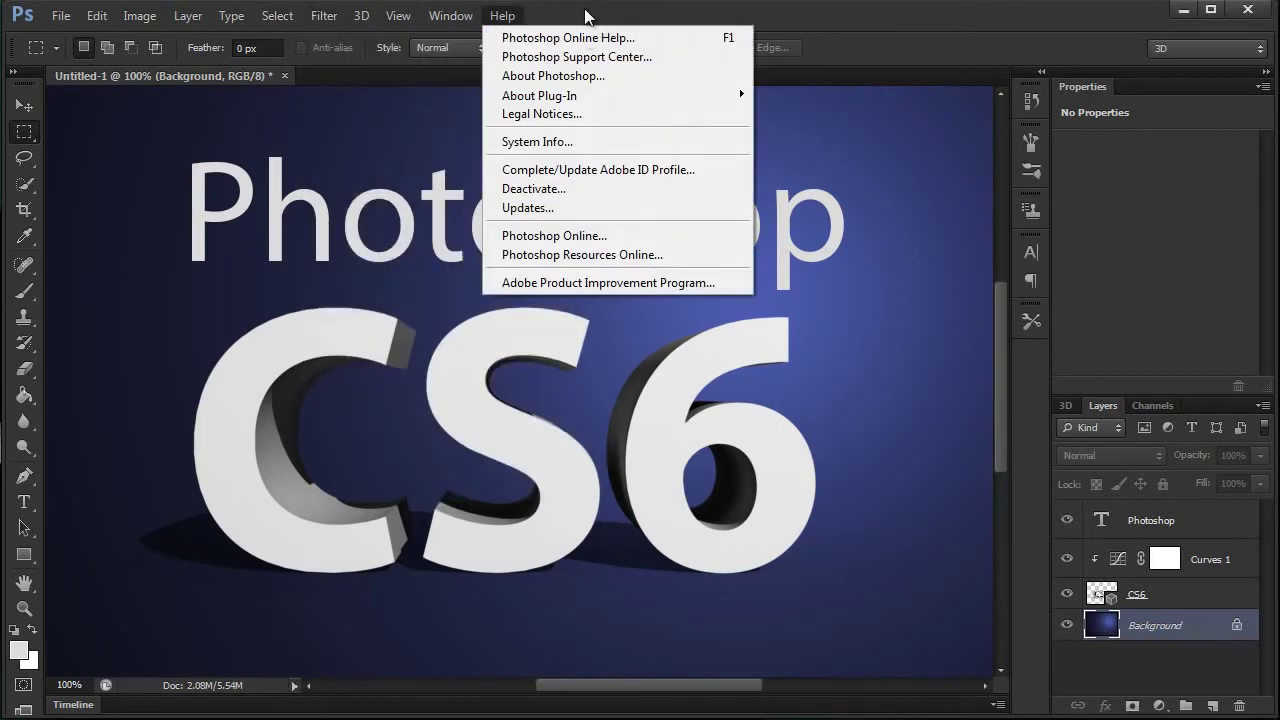
pyautogui.click(597, 11)
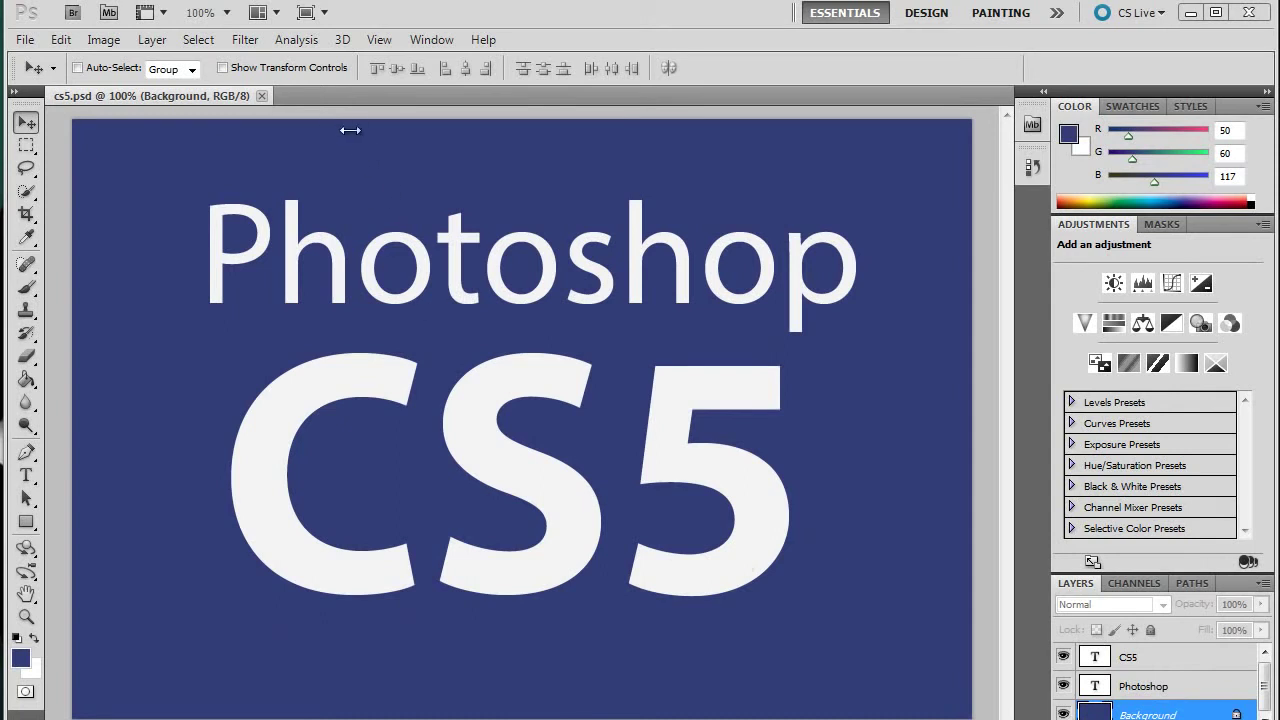
# Step: Open Lighting Effects and reshape and reposition the default spotlight over the text
pyautogui.click(243, 39)
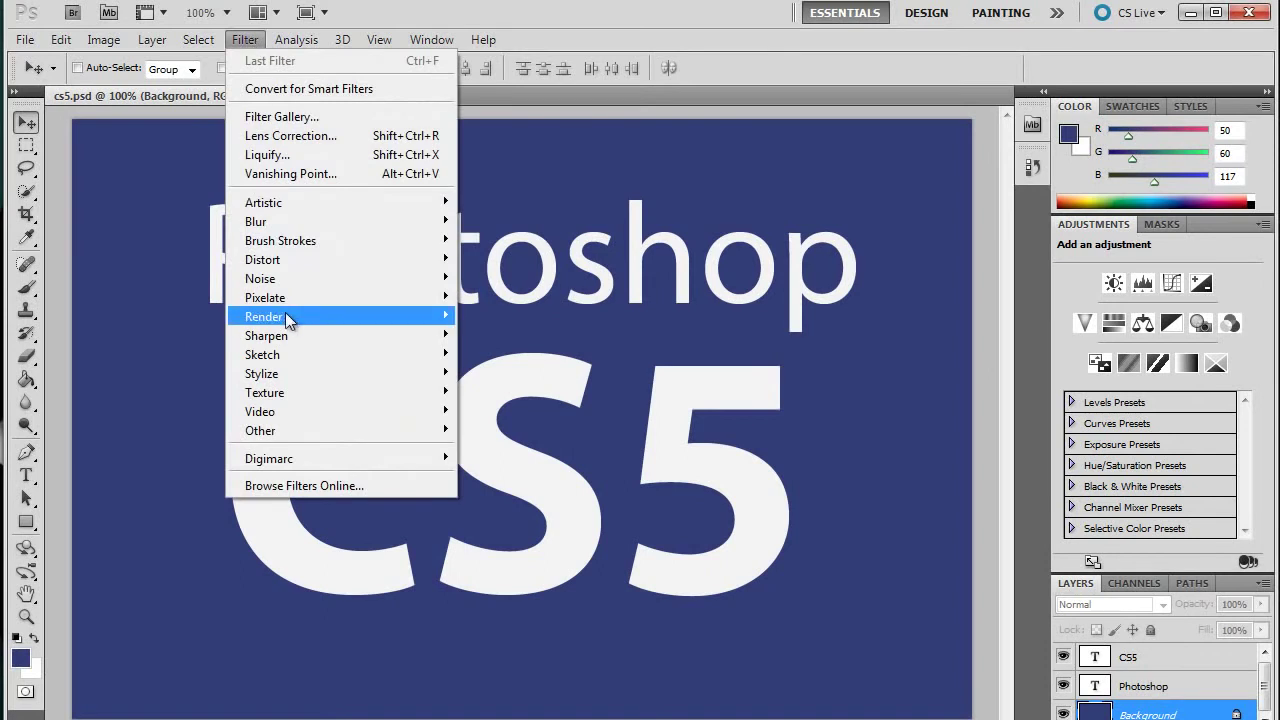
pyautogui.moveTo(316, 318)
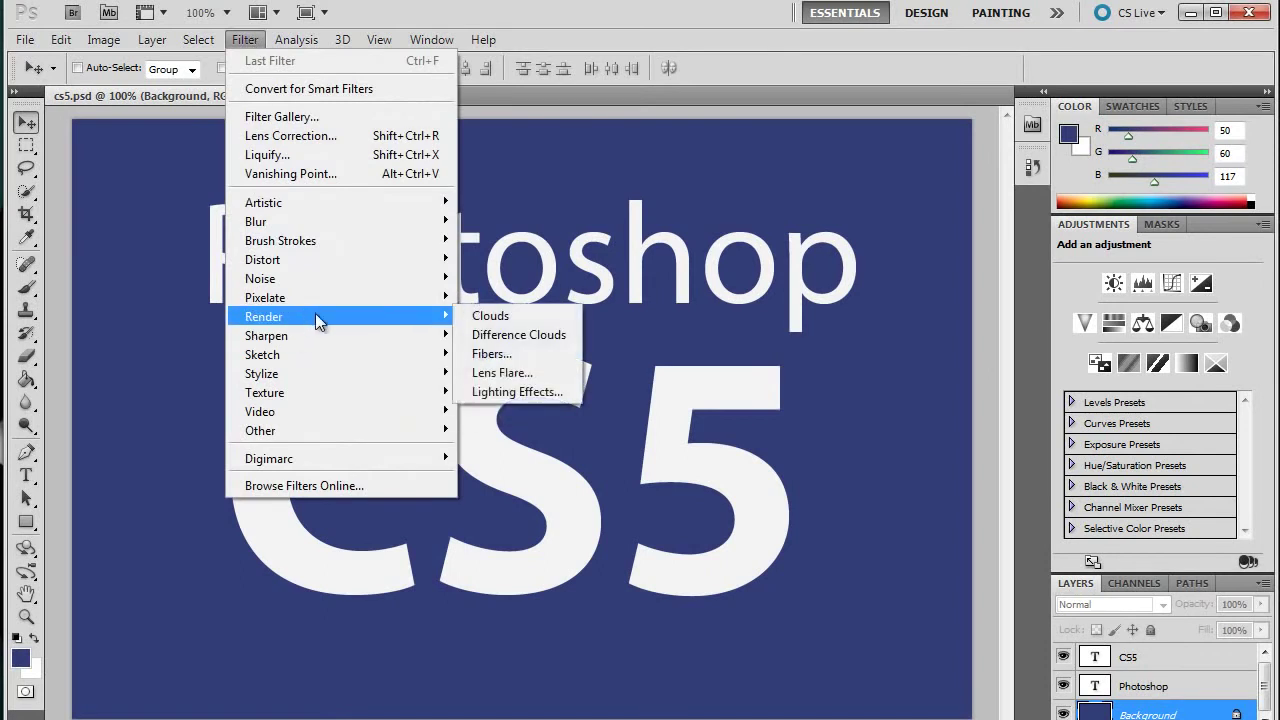
pyautogui.click(496, 391)
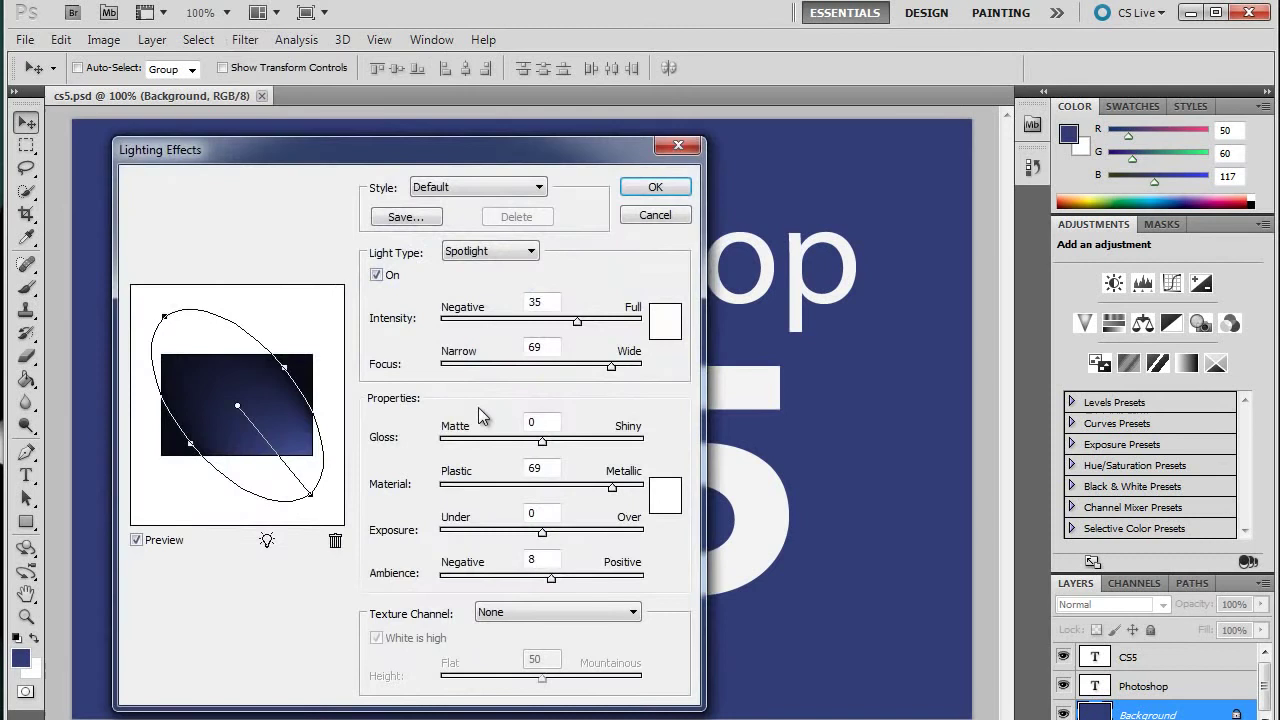
pyautogui.moveTo(401, 155); pyautogui.dragTo(654, 104)
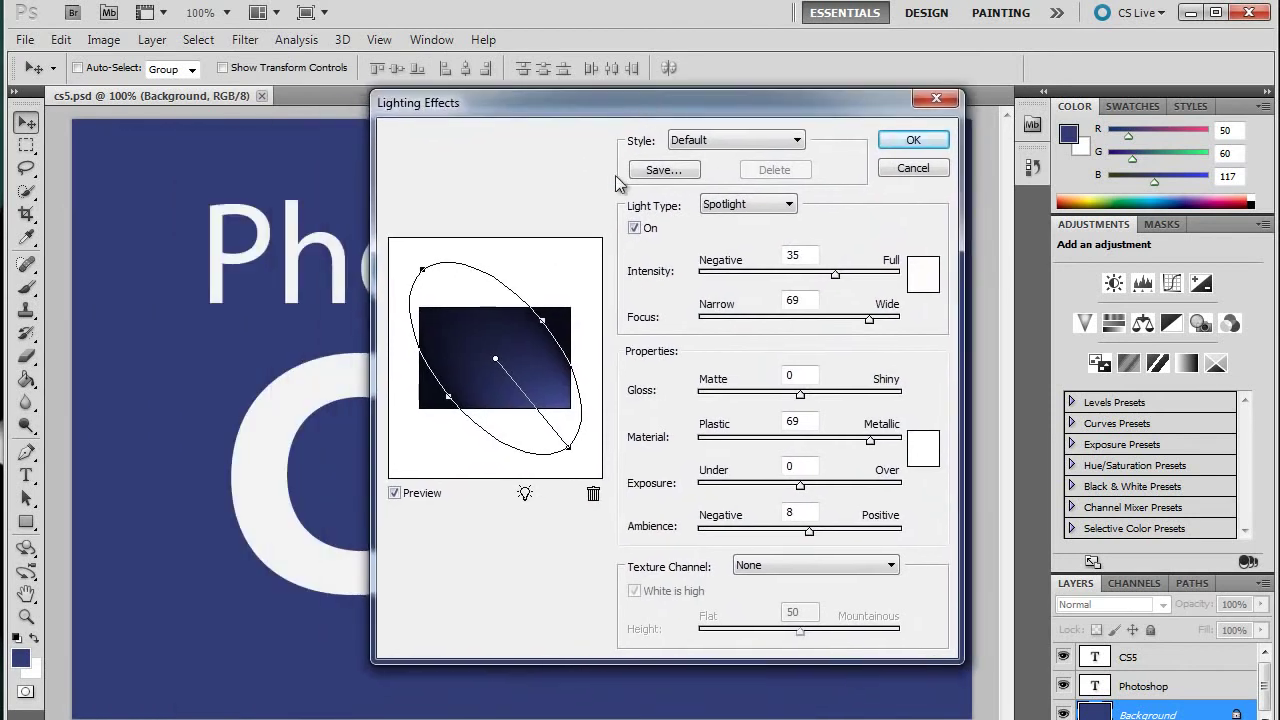
pyautogui.moveTo(572, 452); pyautogui.dragTo(593, 289)
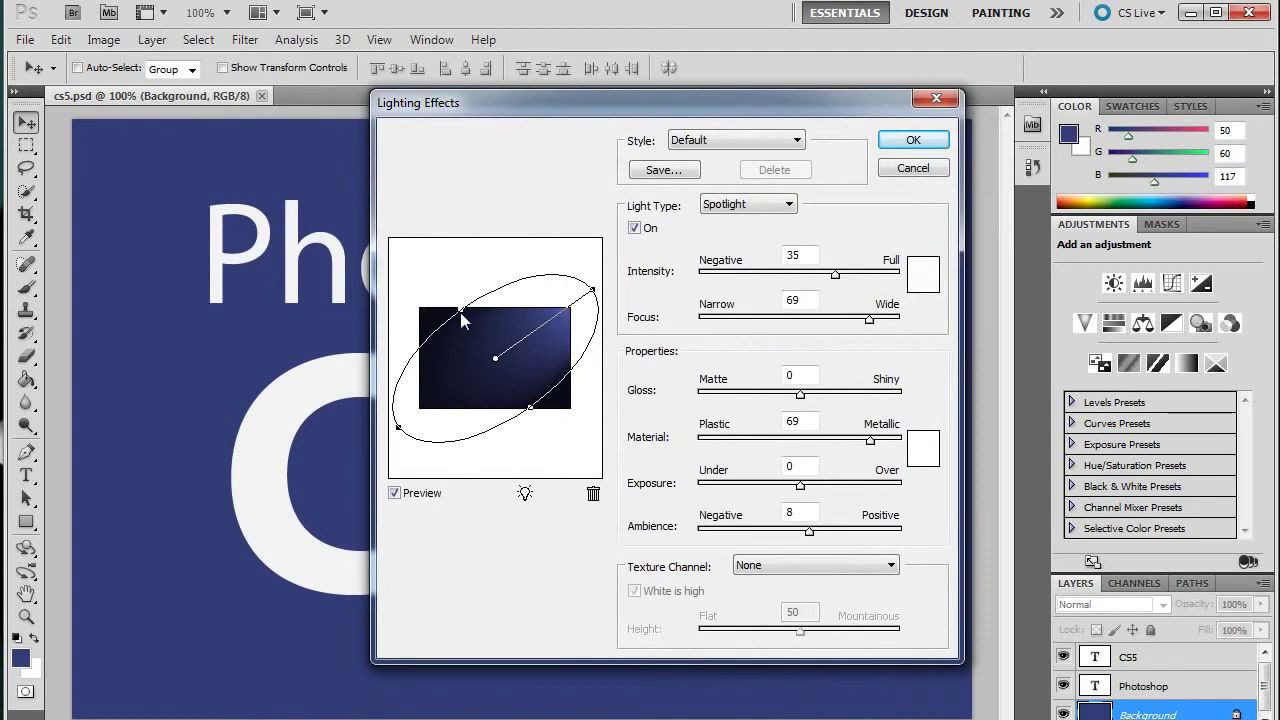
pyautogui.moveTo(460, 312); pyautogui.dragTo(451, 300)
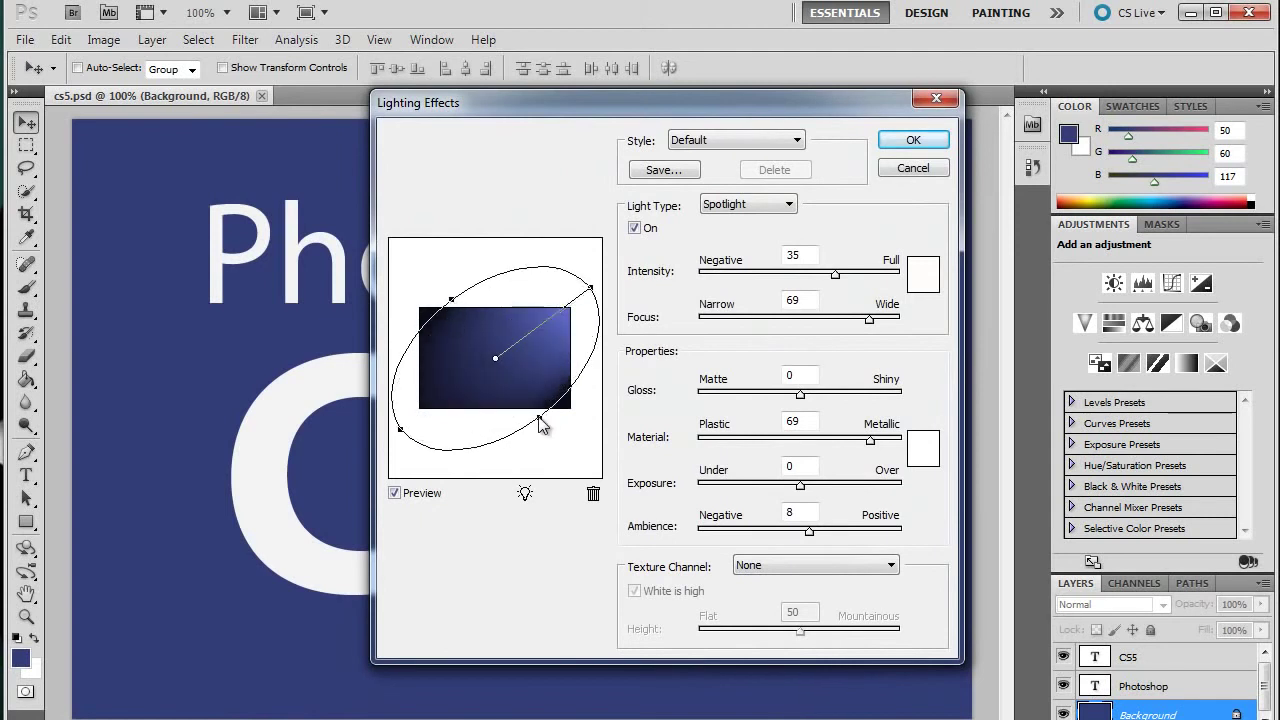
pyautogui.moveTo(494, 357)
pyautogui.mouseDown()
pyautogui.moveTo(471, 370)
pyautogui.moveTo(485, 370)
pyautogui.mouseUp()
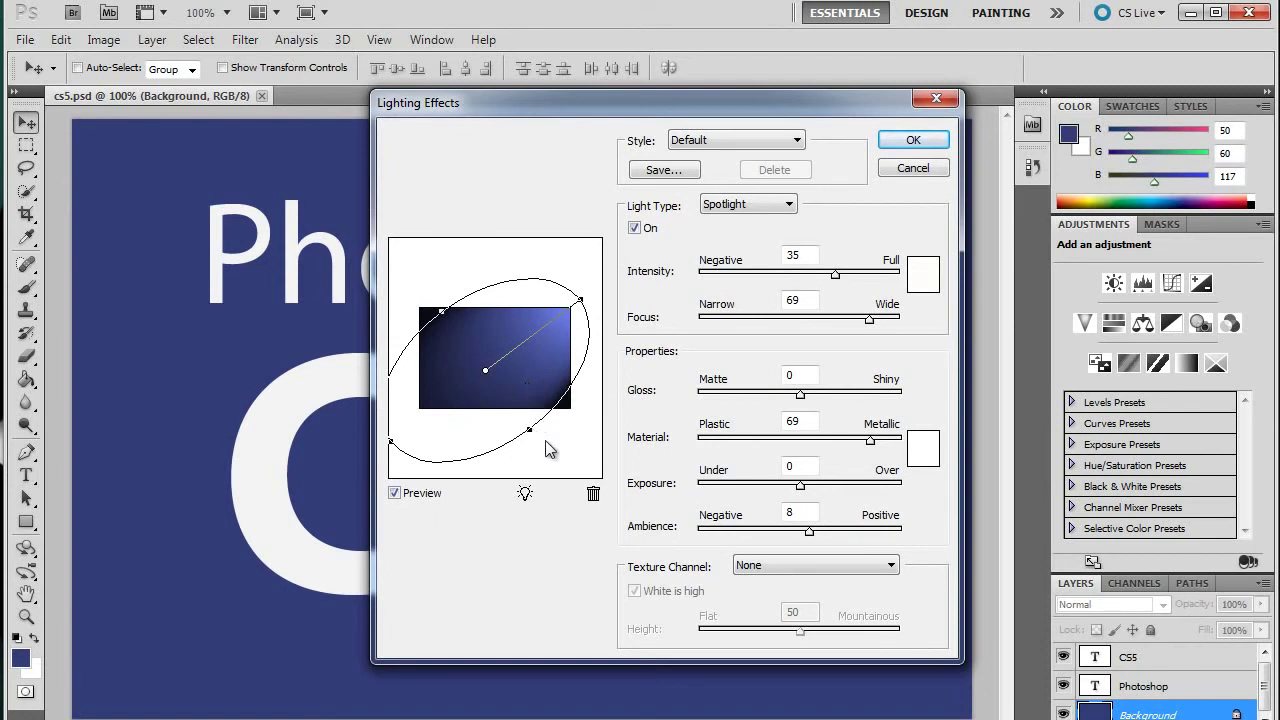
pyautogui.moveTo(529, 430); pyautogui.dragTo(538, 436)
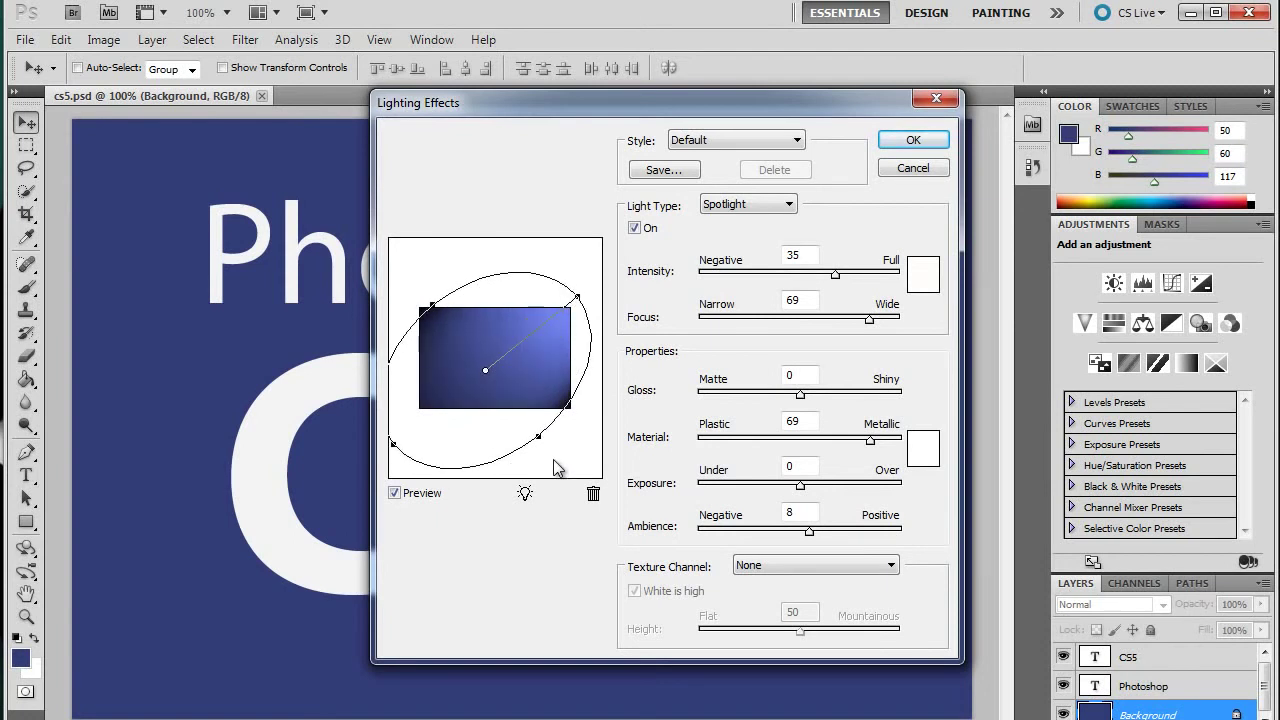
pyautogui.moveTo(483, 372); pyautogui.dragTo(507, 371)
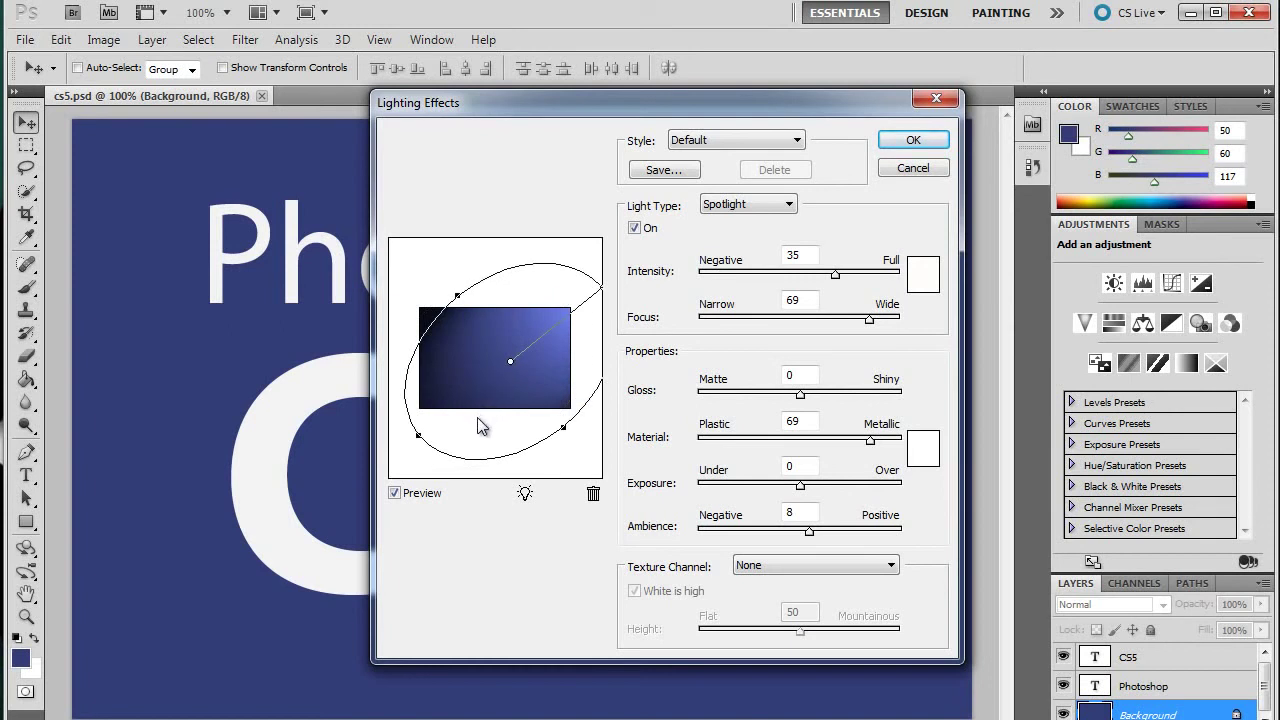
# Step: Switch to an enlarged, centred Omni light with Ambience -12 and apply it
pyautogui.click(788, 205)
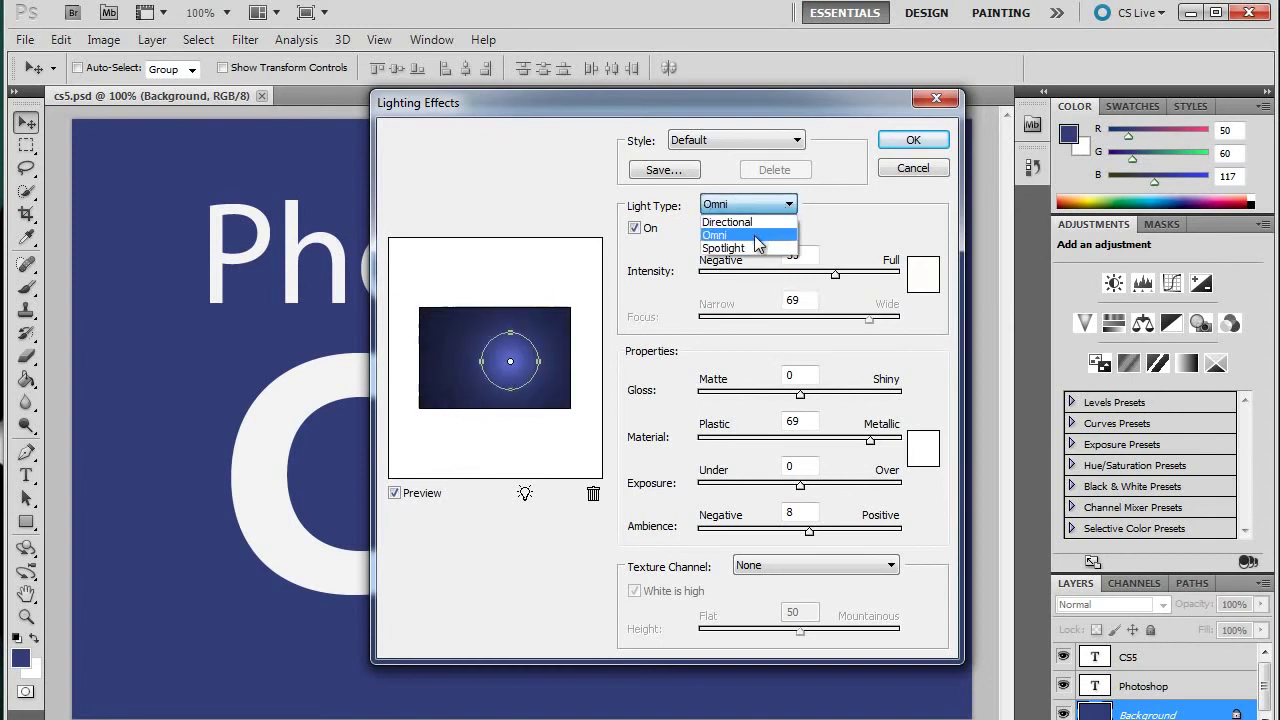
pyautogui.click(755, 236)
pyautogui.moveTo(511, 390); pyautogui.dragTo(511, 417)
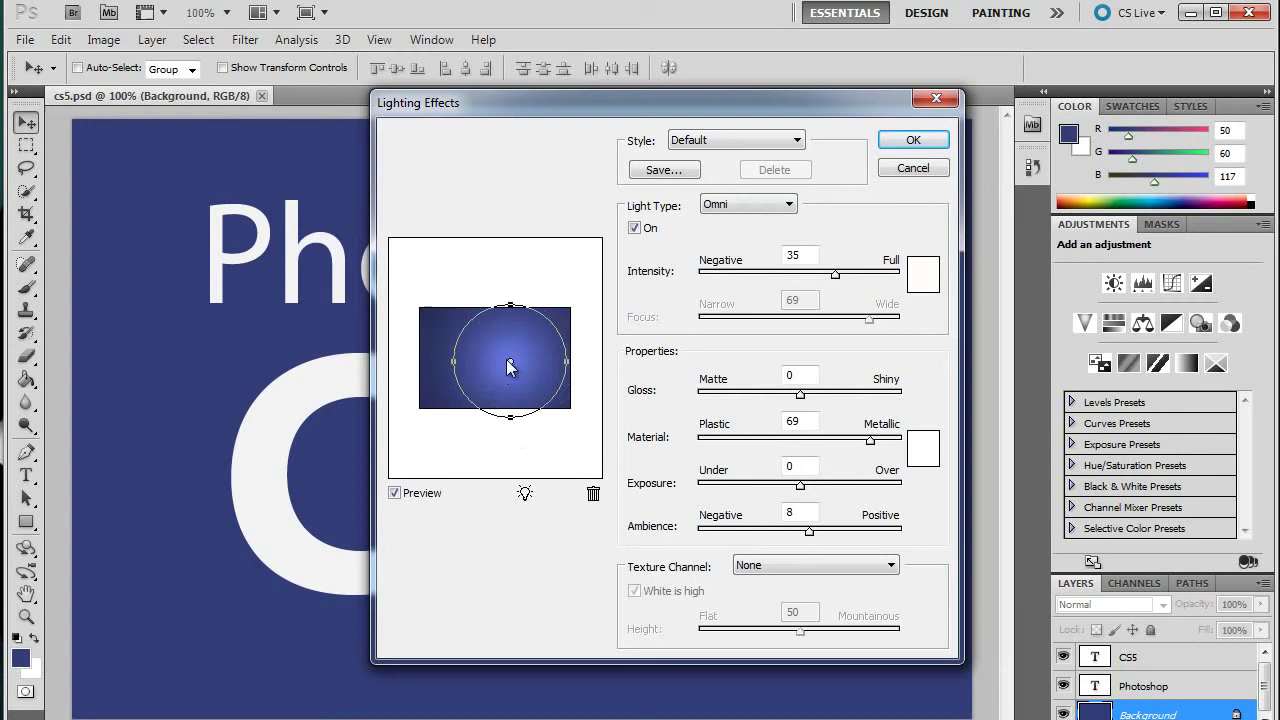
pyautogui.moveTo(510, 361)
pyautogui.mouseDown()
pyautogui.moveTo(483, 347)
pyautogui.moveTo(510, 346)
pyautogui.mouseUp()
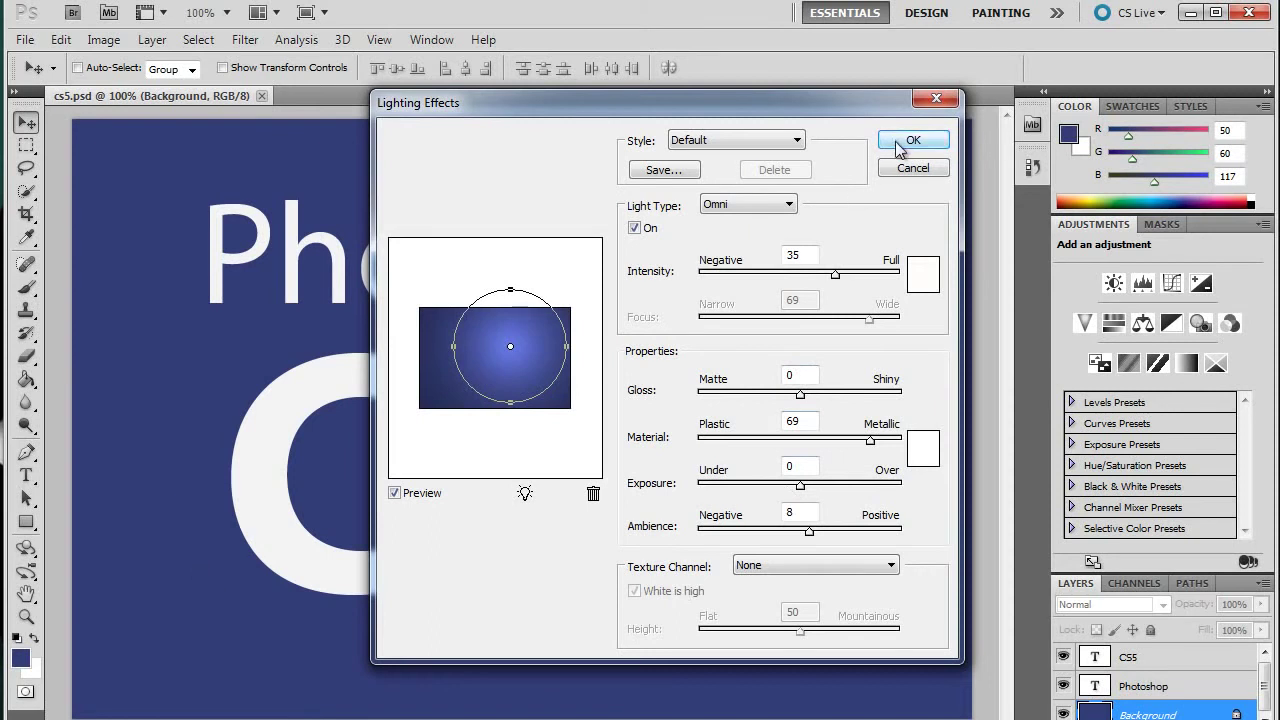
pyautogui.click(787, 531)
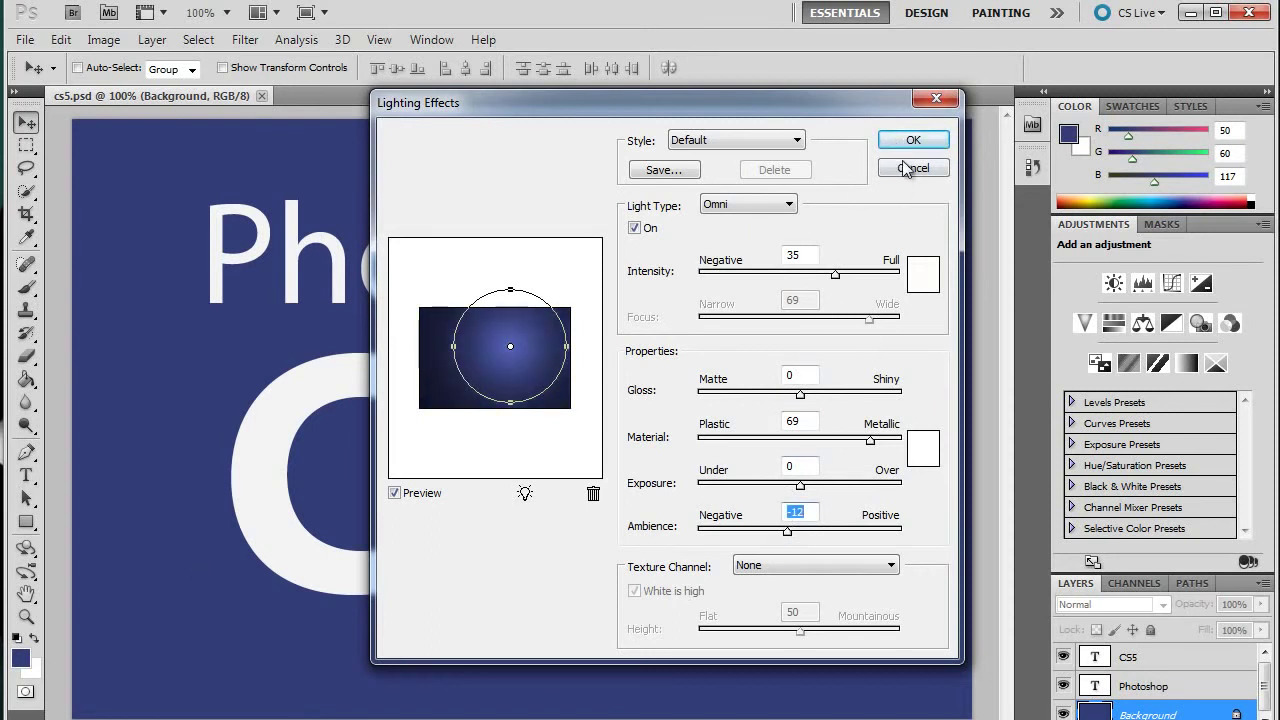
pyautogui.press('Return')
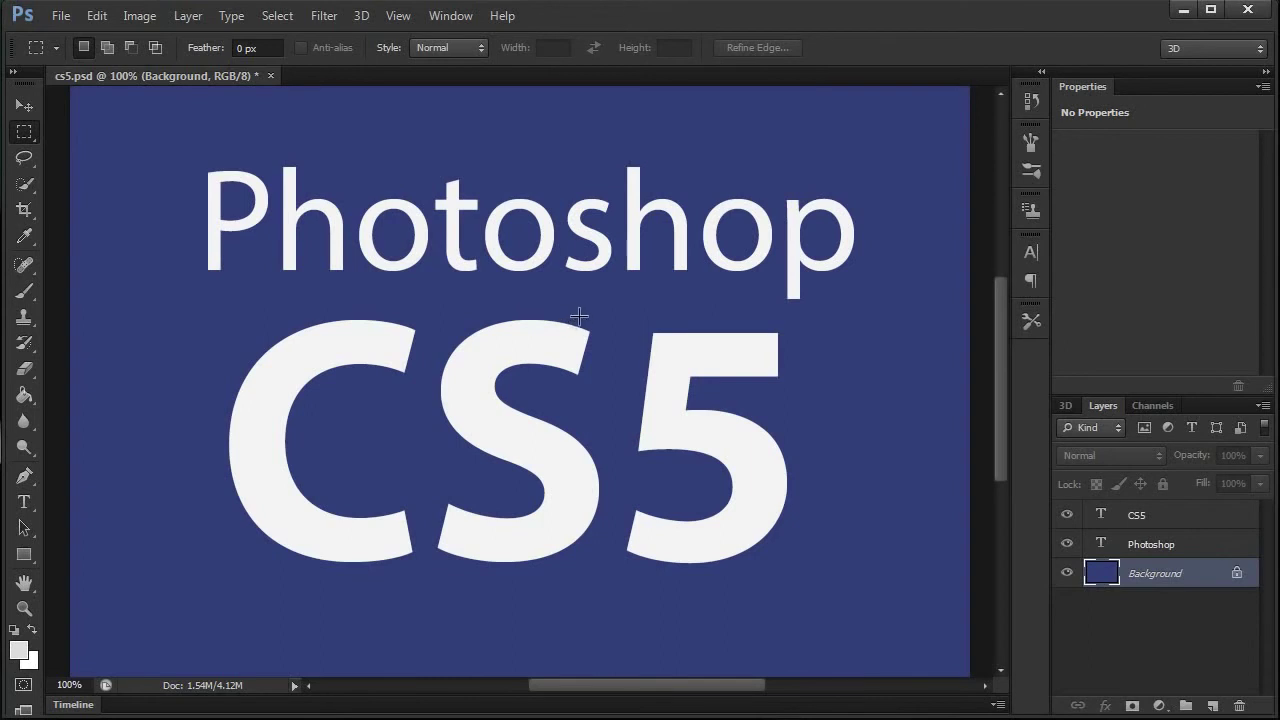
# Step: Open Lighting Effects and place Point Light 1 between the text lines at intensity 53
pyautogui.click(321, 16)
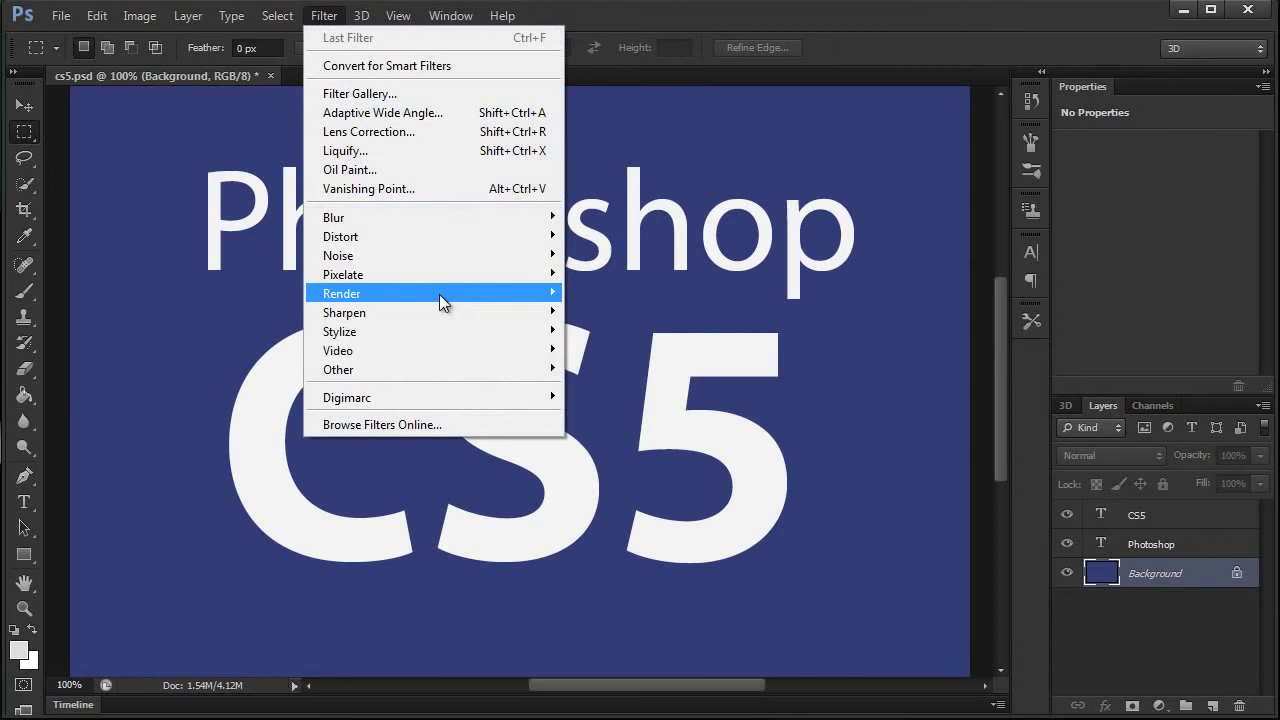
pyautogui.moveTo(500, 293)
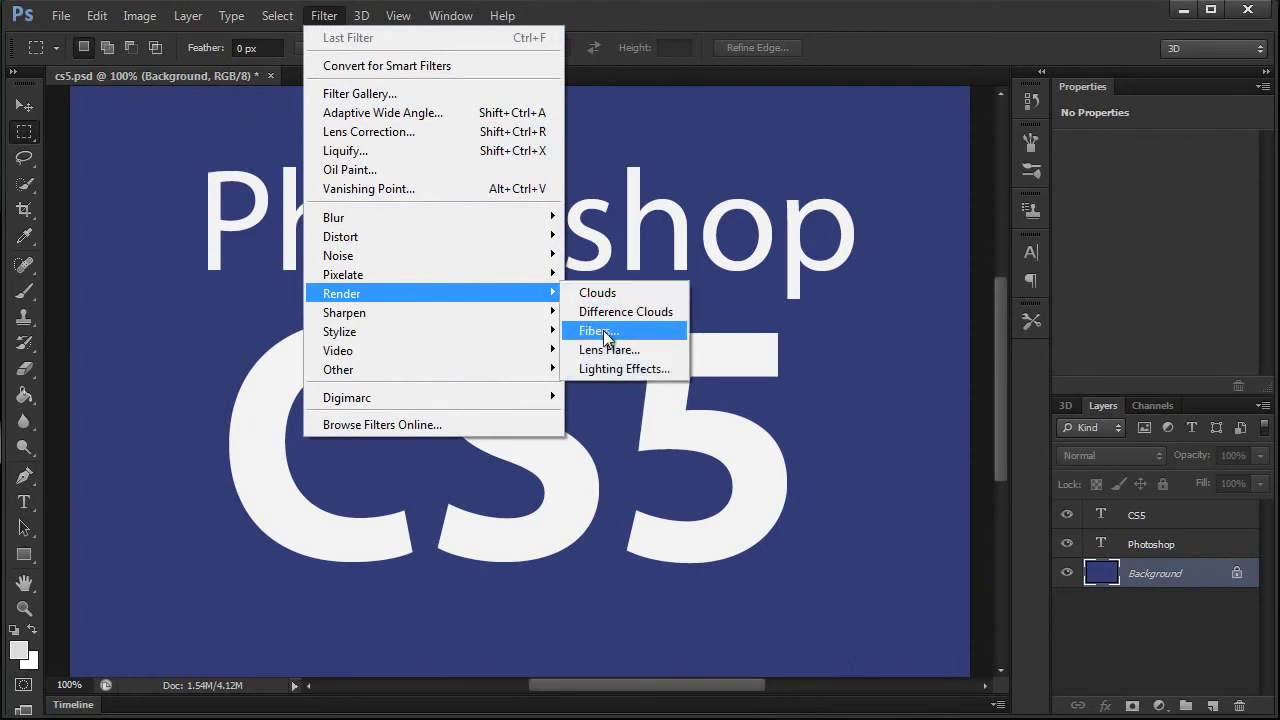
pyautogui.click(622, 369)
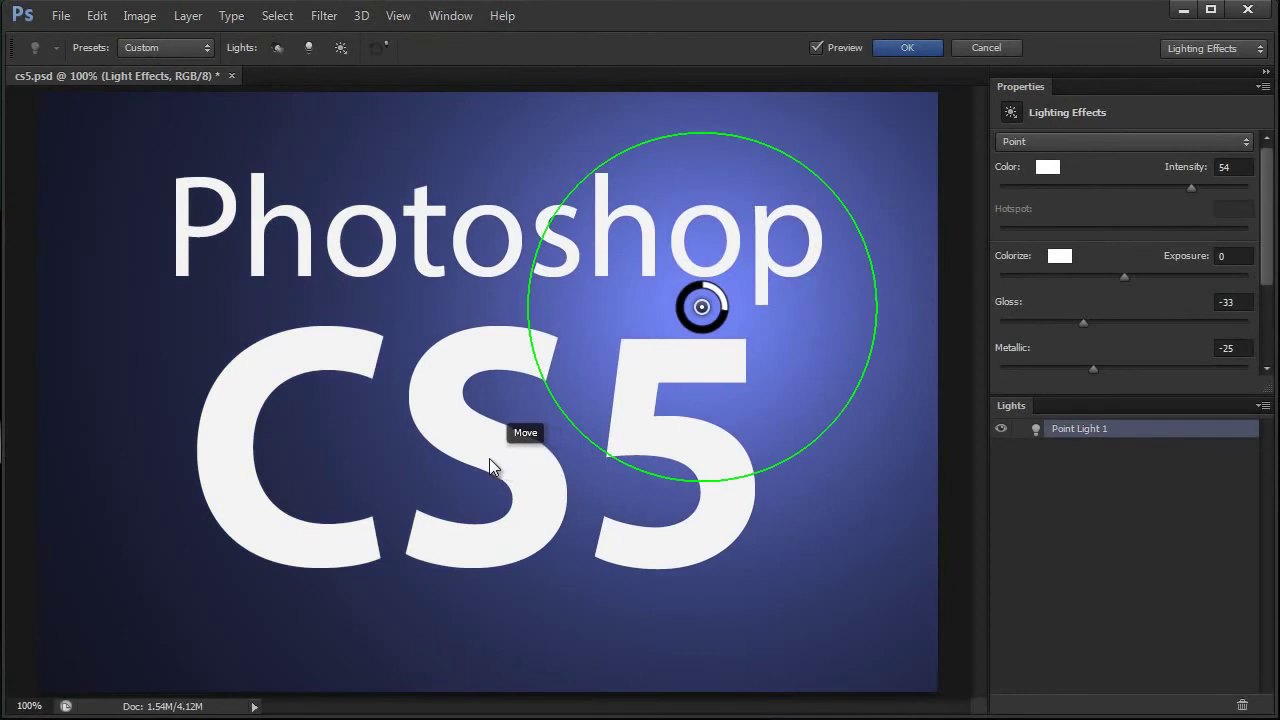
pyautogui.moveTo(700, 308); pyautogui.dragTo(681, 238)
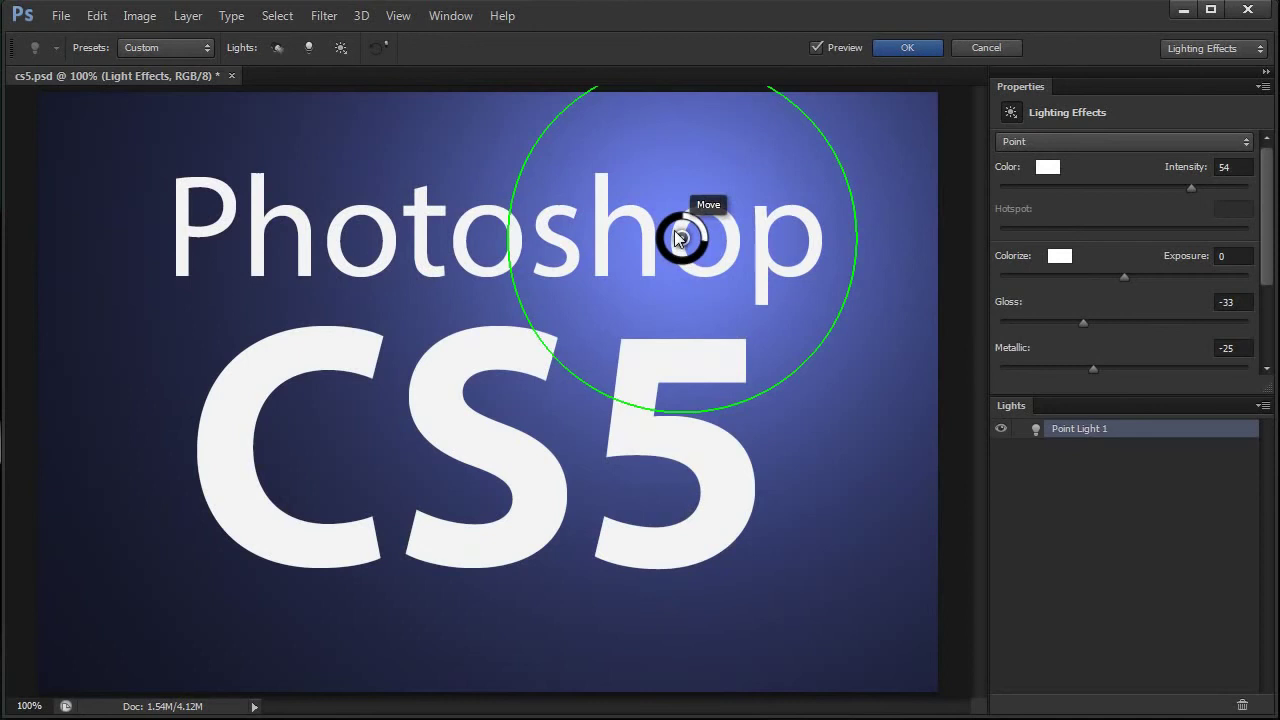
pyautogui.moveTo(677, 236); pyautogui.dragTo(686, 273)
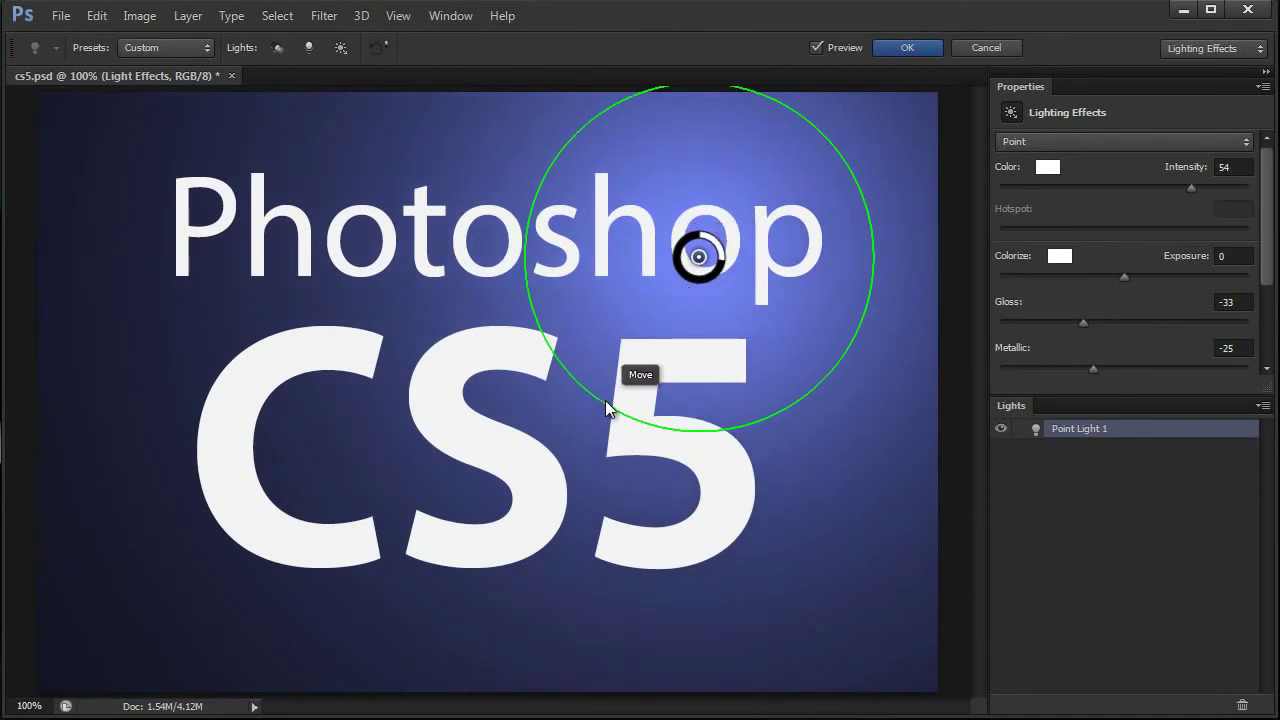
pyautogui.moveTo(604, 401); pyautogui.dragTo(579, 450)
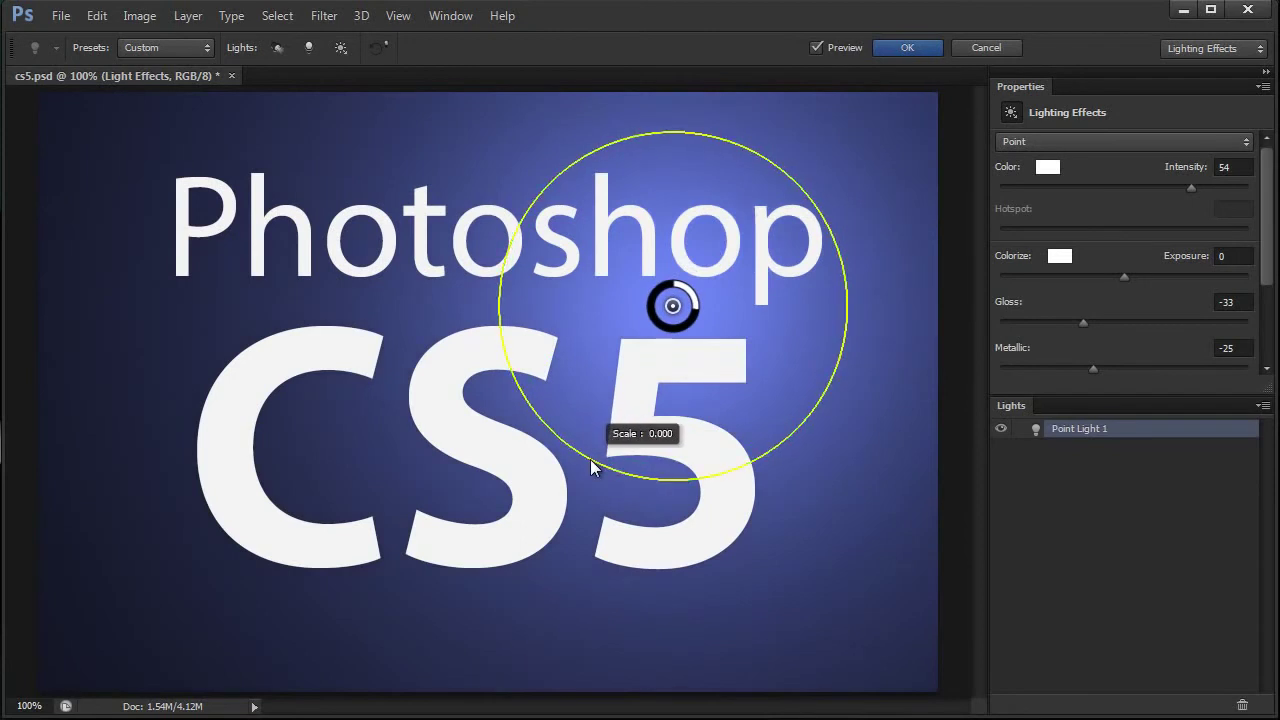
pyautogui.moveTo(590, 466); pyautogui.dragTo(625, 415)
pyautogui.moveTo(674, 306)
pyautogui.mouseDown()
pyautogui.moveTo(697, 309)
pyautogui.moveTo(688, 298)
pyautogui.mouseUp()
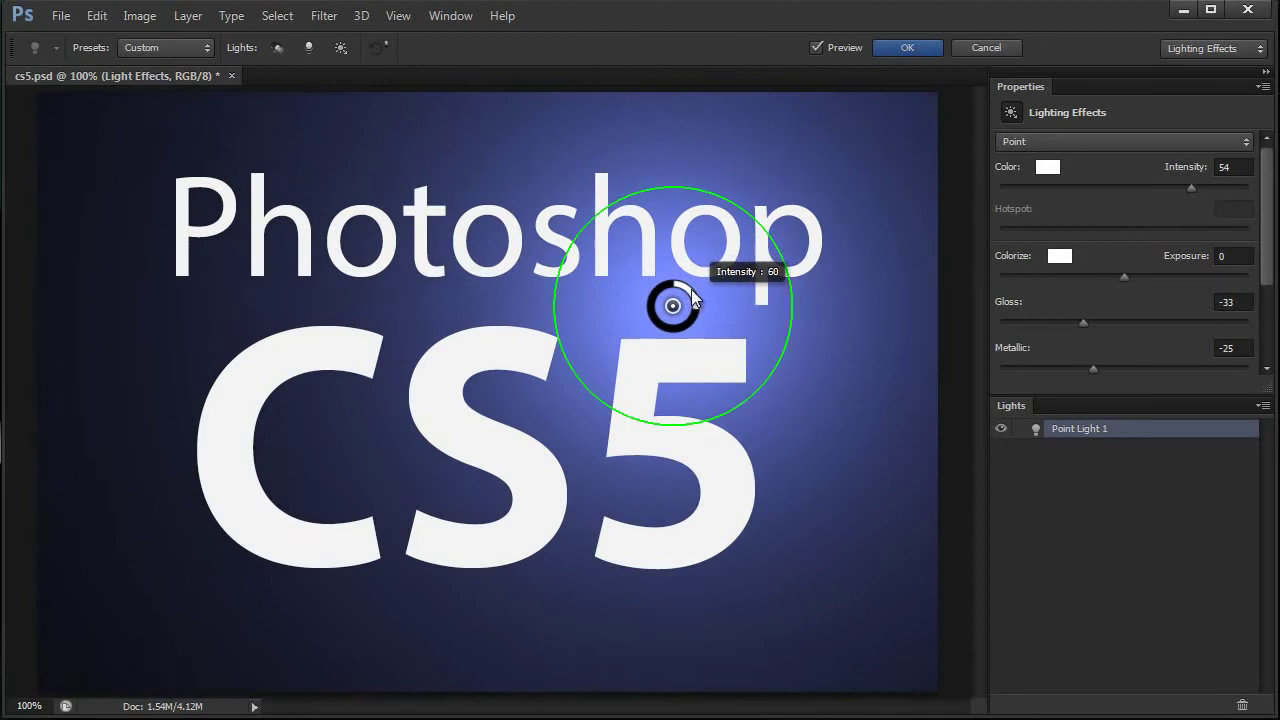
pyautogui.moveTo(693, 297); pyautogui.dragTo(621, 441)
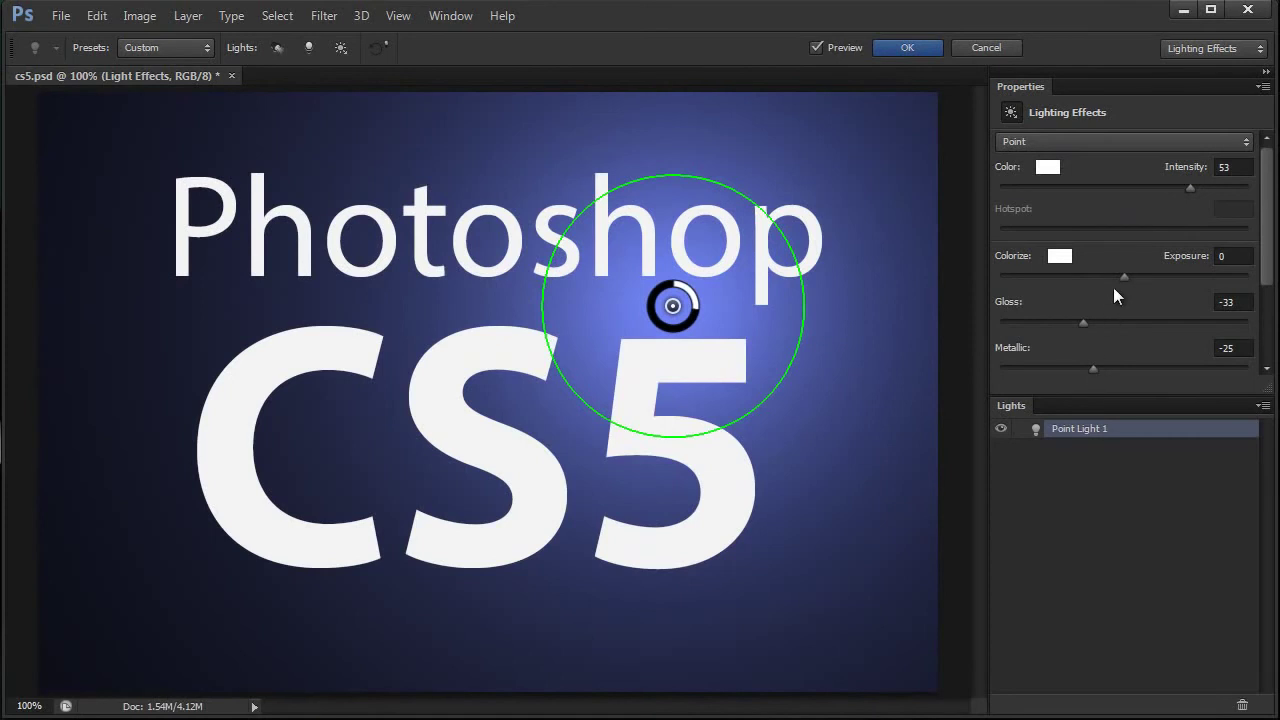
# Step: Change to a wide Spot light aimed from the top right over the text, then apply it
pyautogui.click(1237, 145)
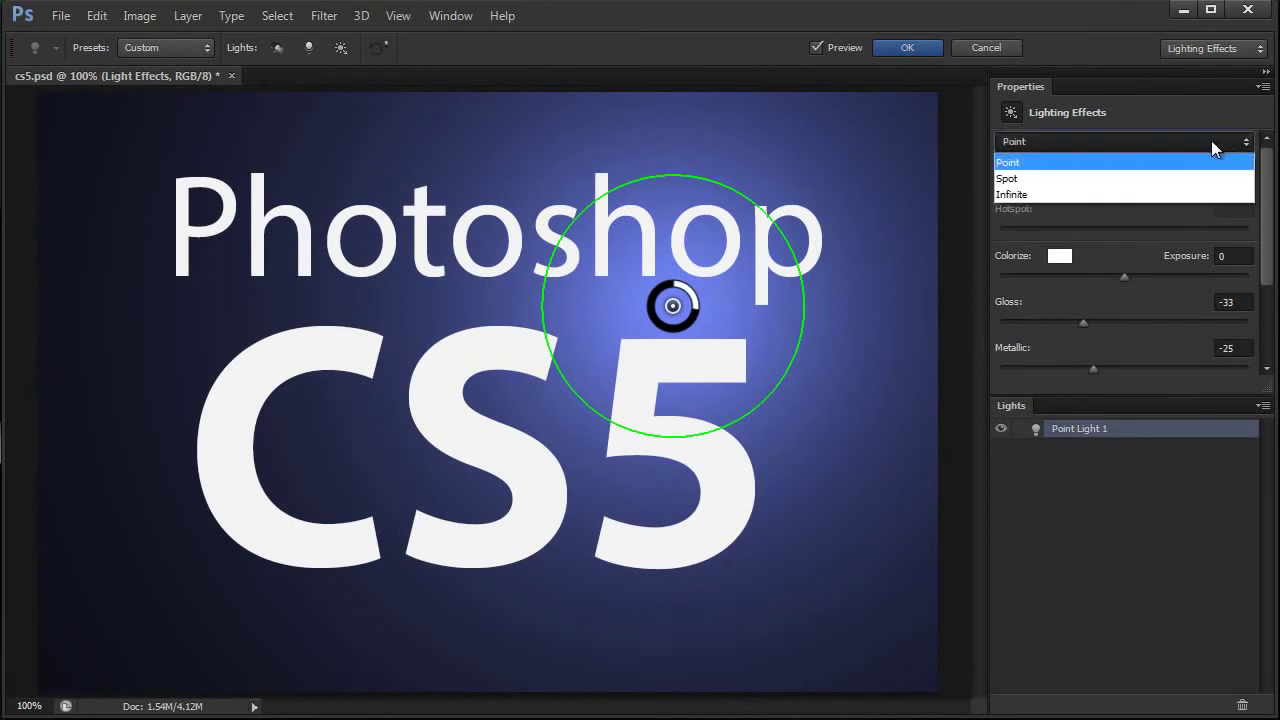
pyautogui.click(1039, 178)
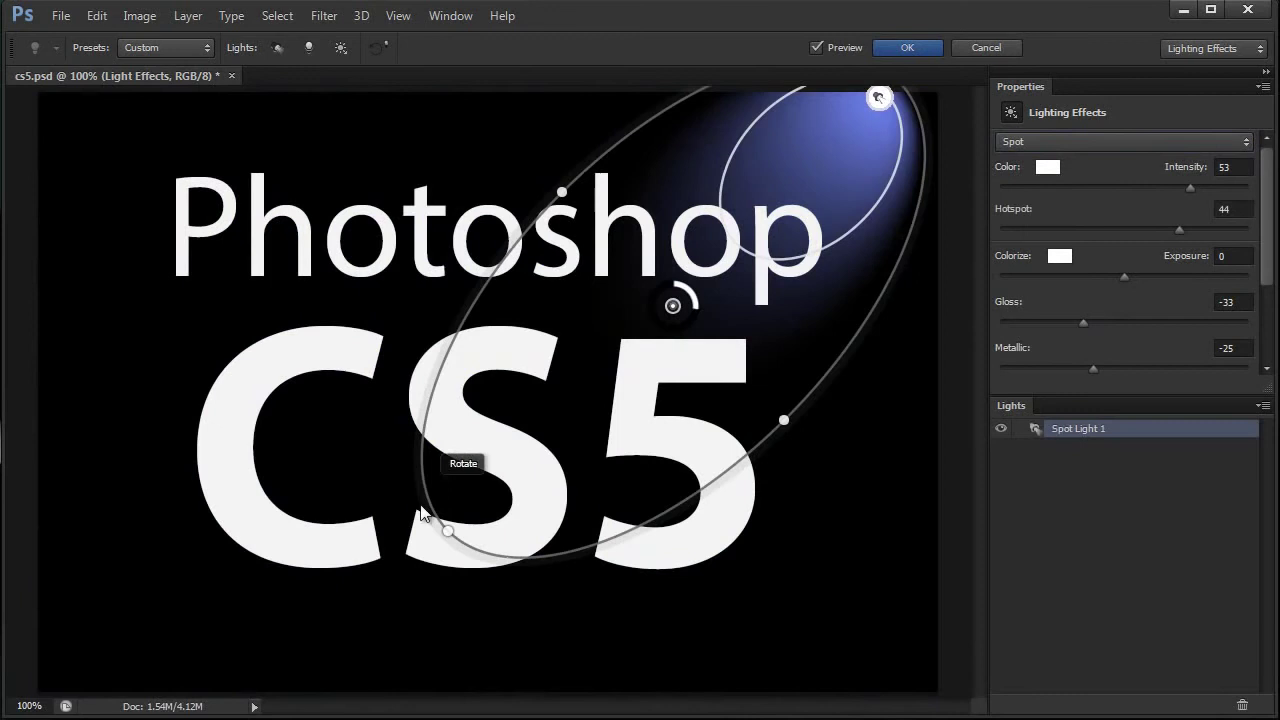
pyautogui.moveTo(445, 531); pyautogui.dragTo(278, 632)
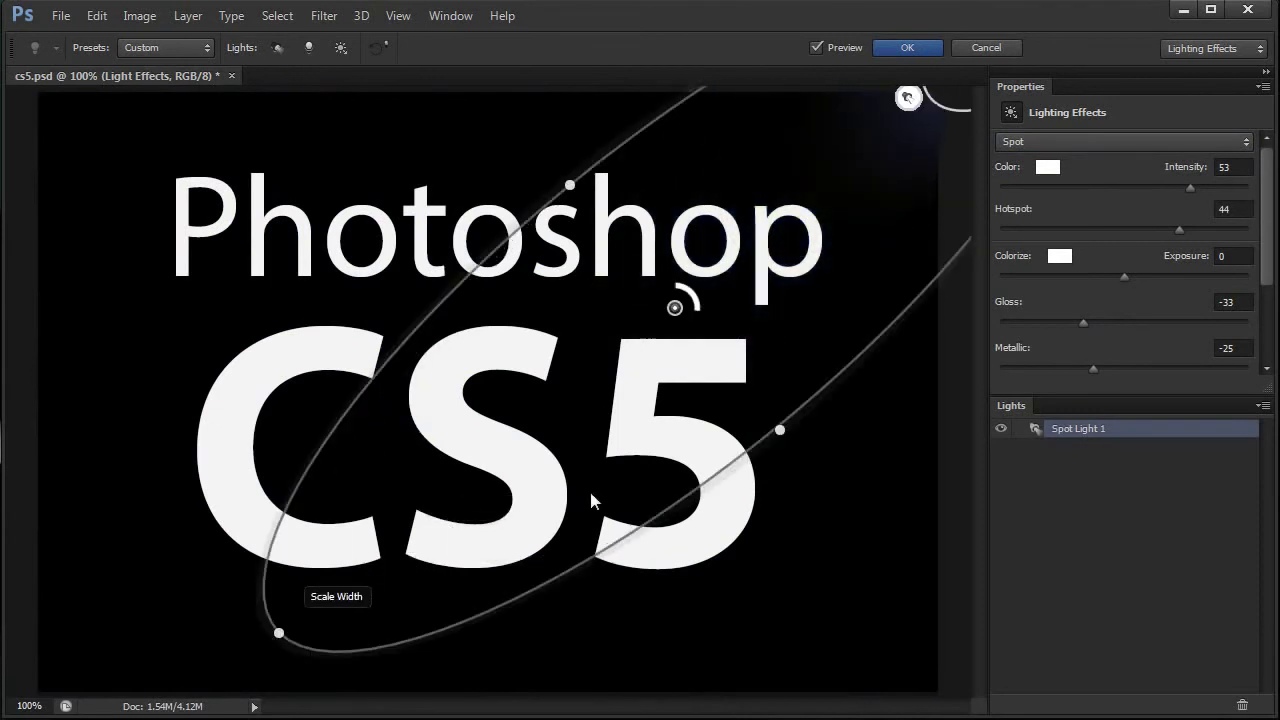
pyautogui.moveTo(780, 435); pyautogui.dragTo(862, 545)
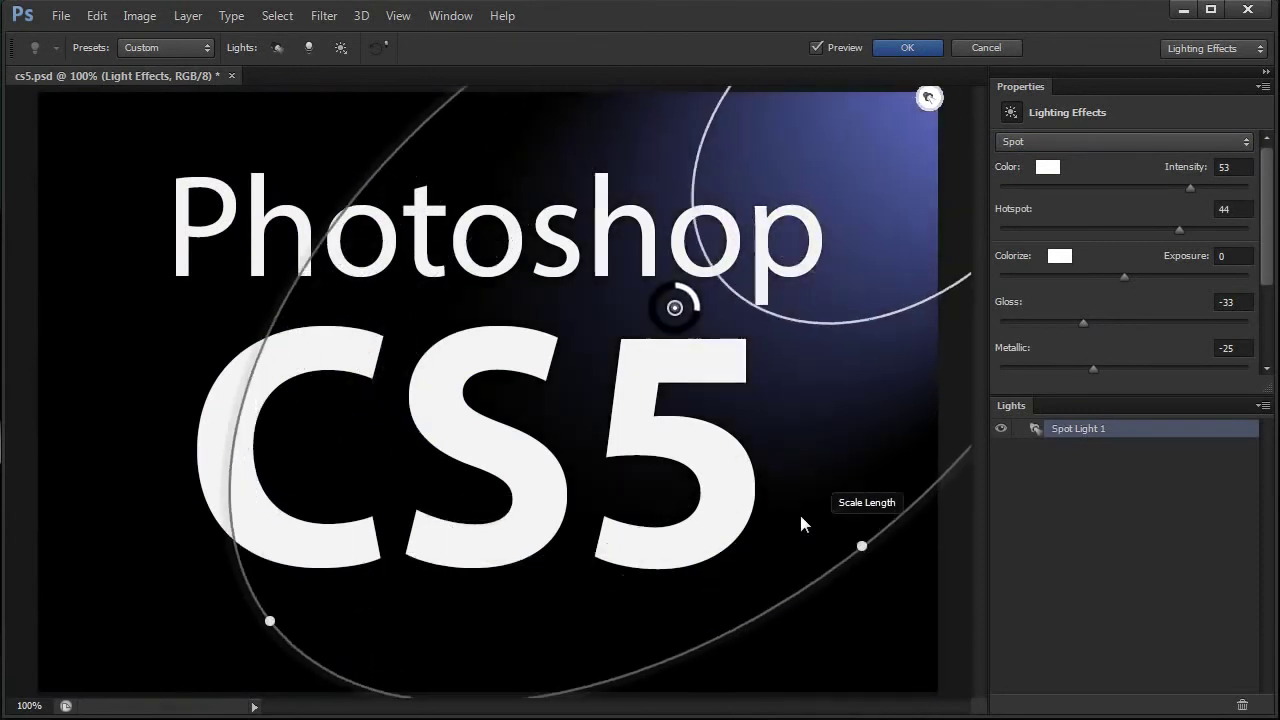
pyautogui.moveTo(657, 315); pyautogui.dragTo(561, 375)
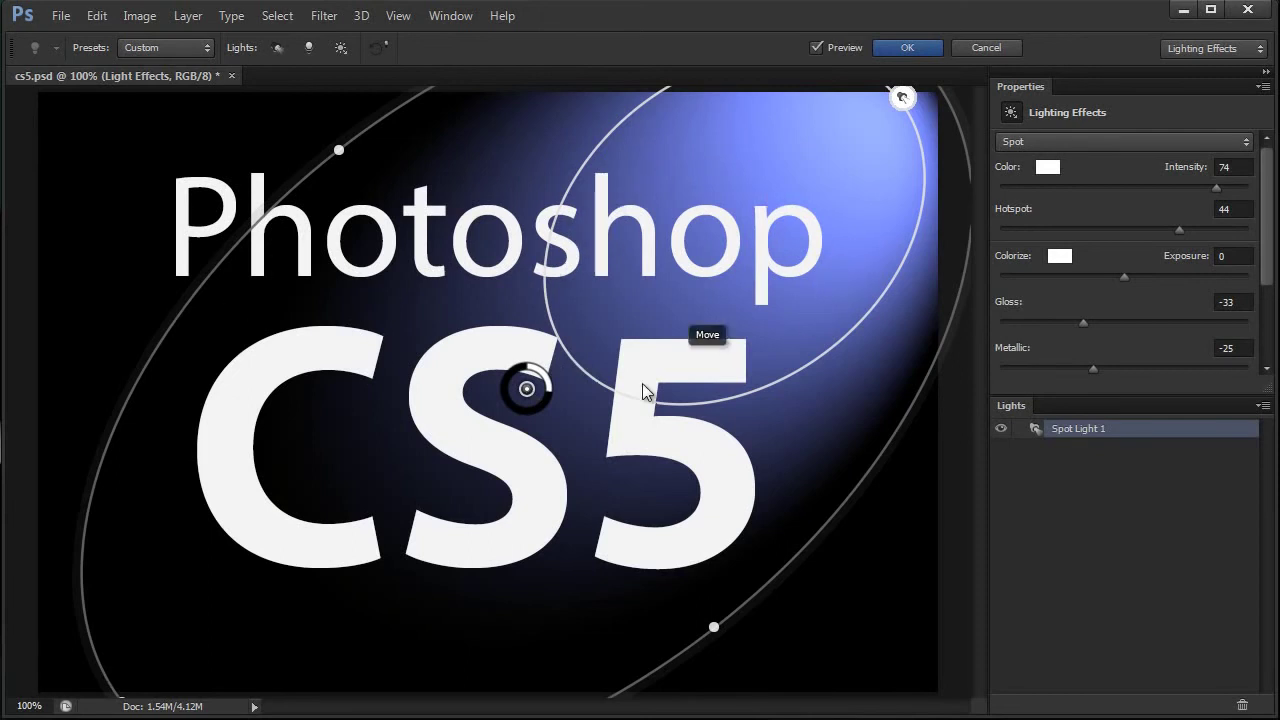
pyautogui.click(898, 48)
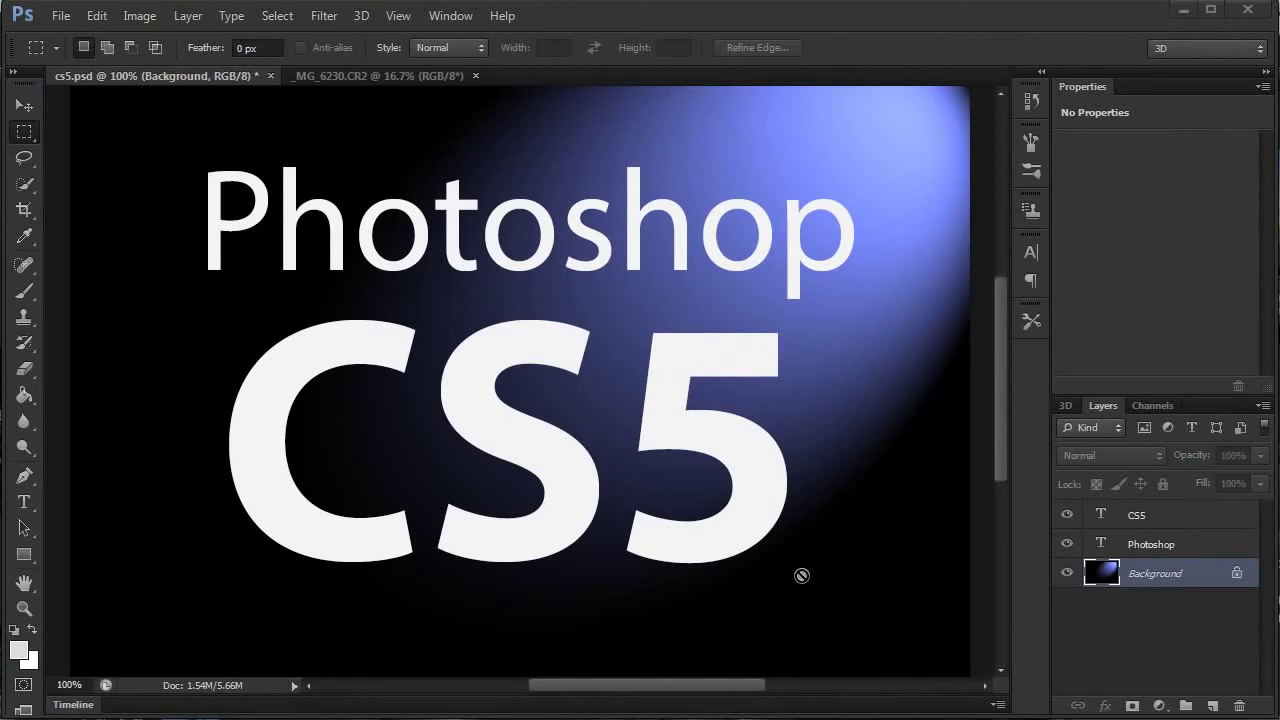
# Step: Switch to the _MG_6230.CR2 photo and start an Iris Blur
pyautogui.click(390, 76)
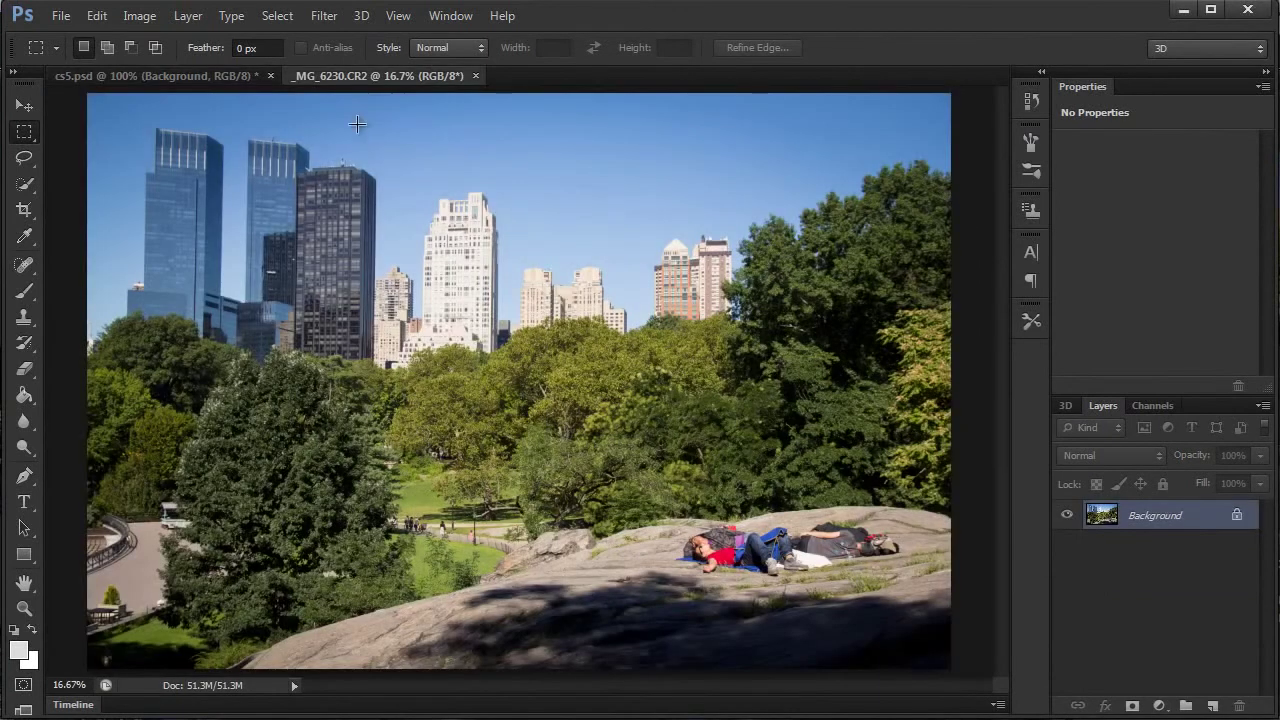
pyautogui.click(323, 16)
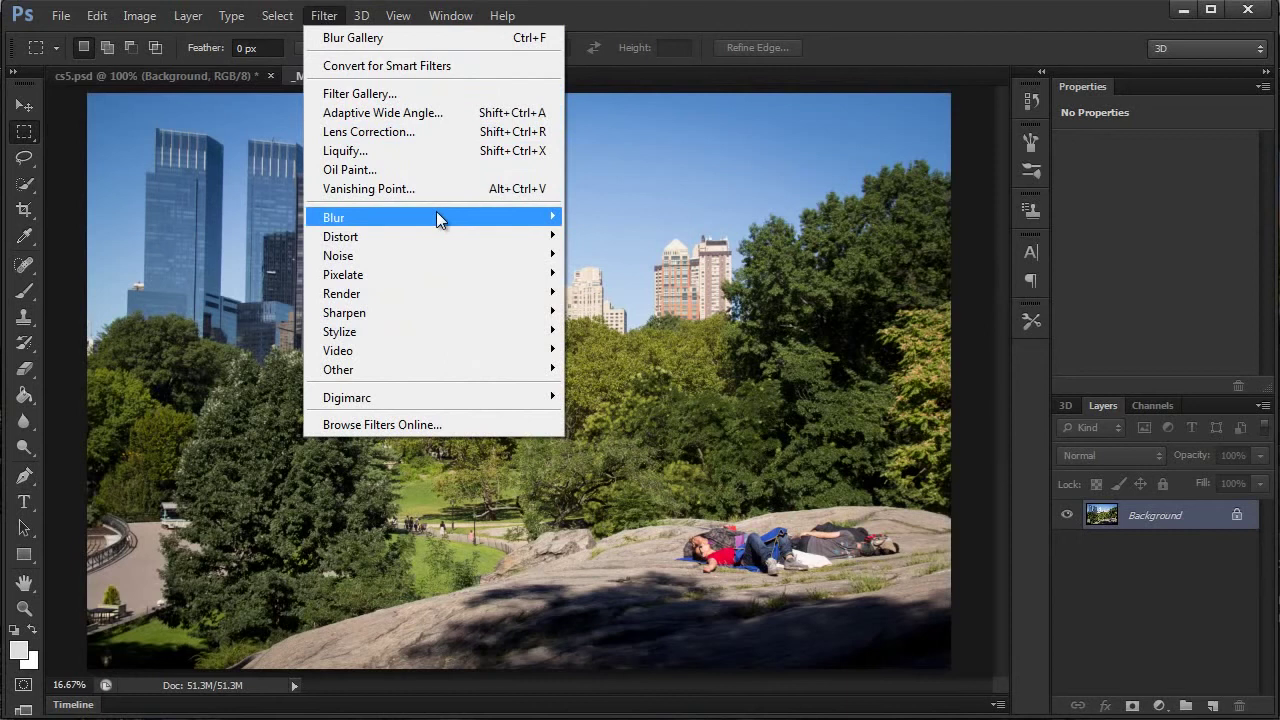
pyautogui.moveTo(427, 214)
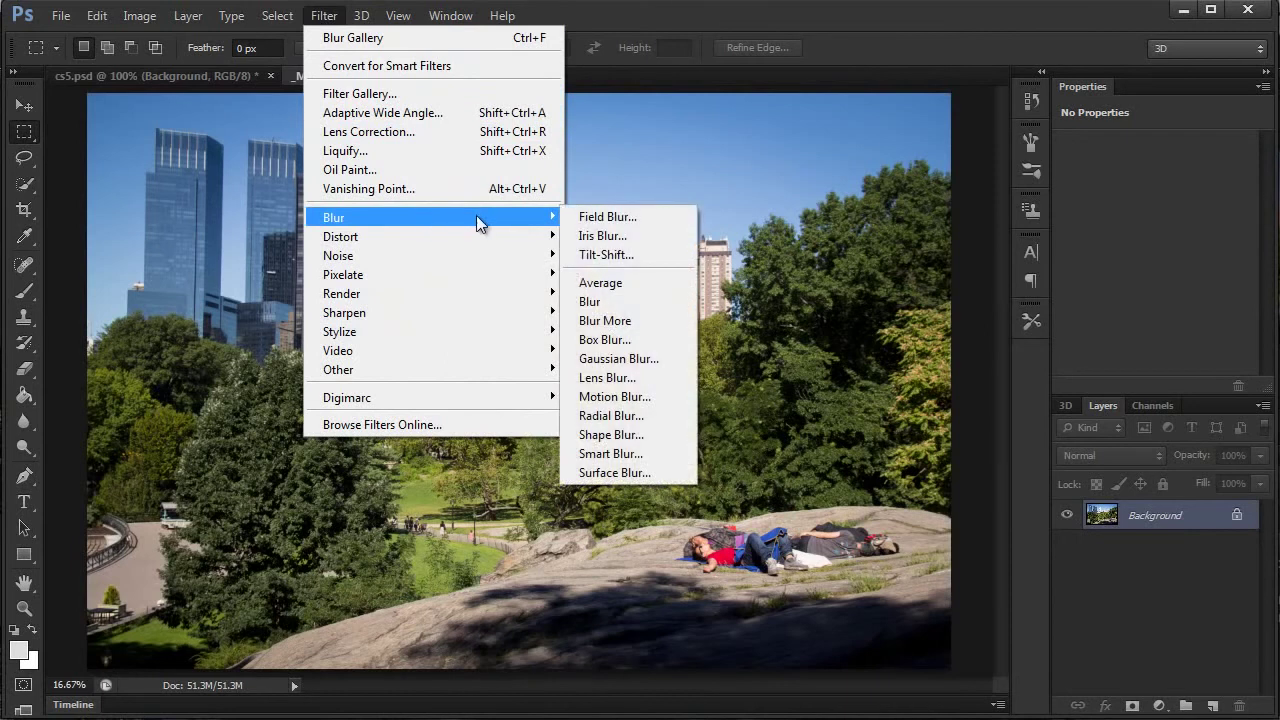
pyautogui.click(604, 236)
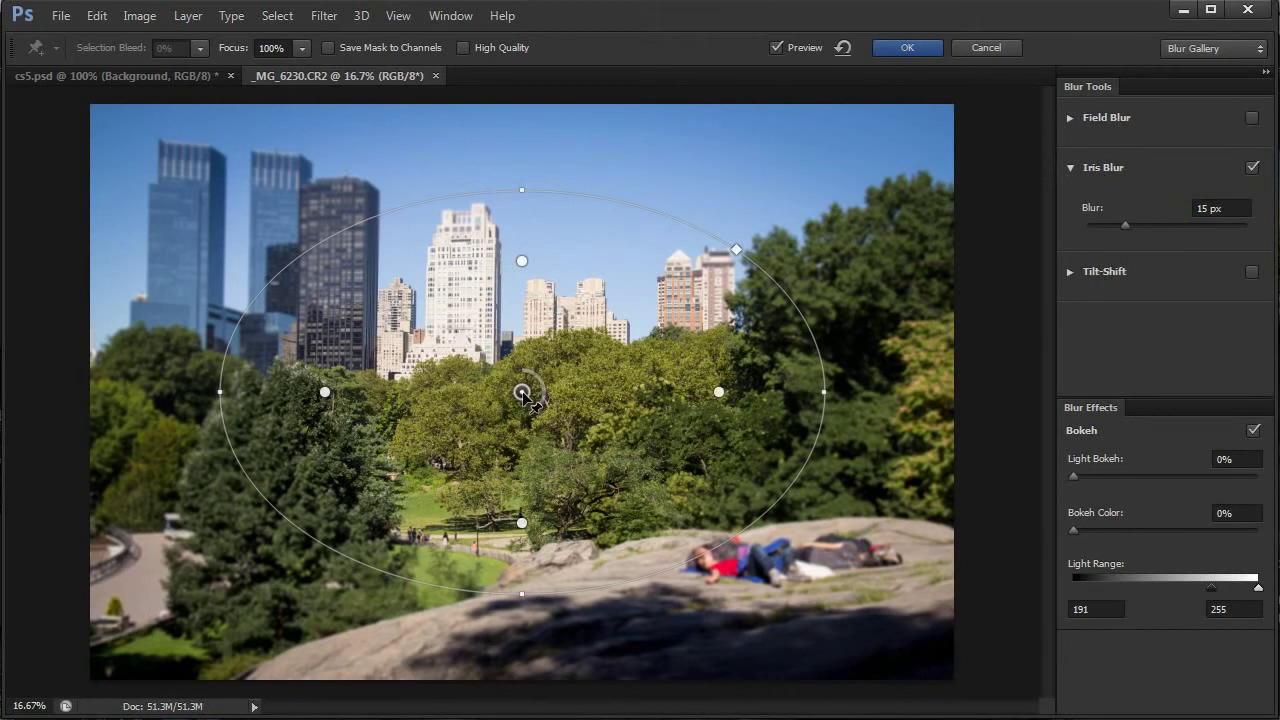
# Step: Fit the Iris Blur ellipse around the people on the rock and set the blur to 35 px
pyautogui.moveTo(521, 393); pyautogui.dragTo(747, 594)
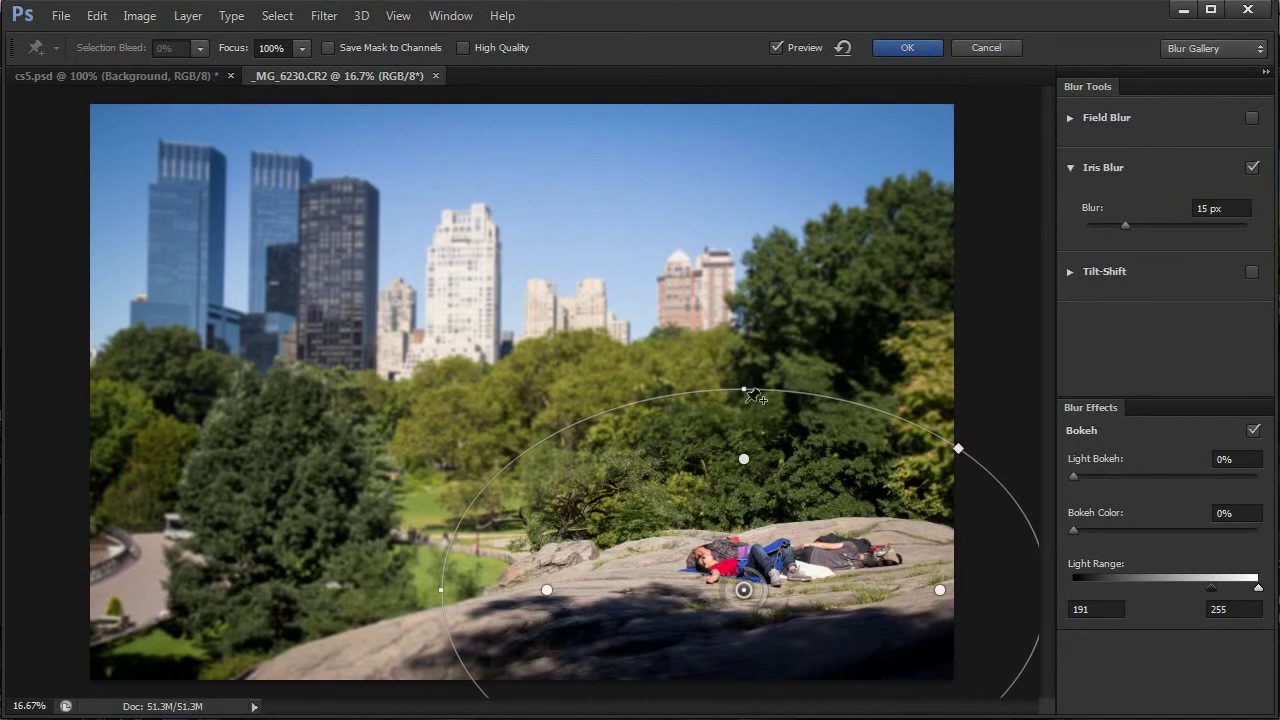
pyautogui.moveTo(745, 388); pyautogui.dragTo(726, 488)
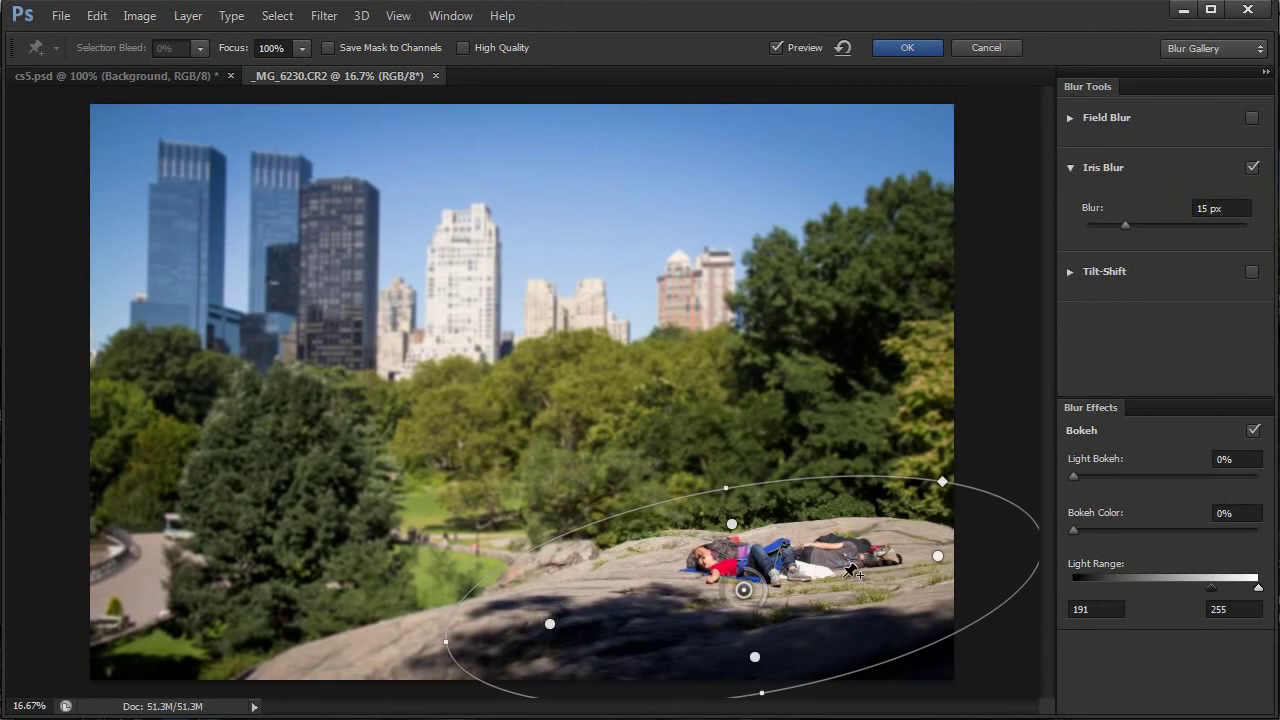
pyautogui.moveTo(835, 576); pyautogui.dragTo(849, 640)
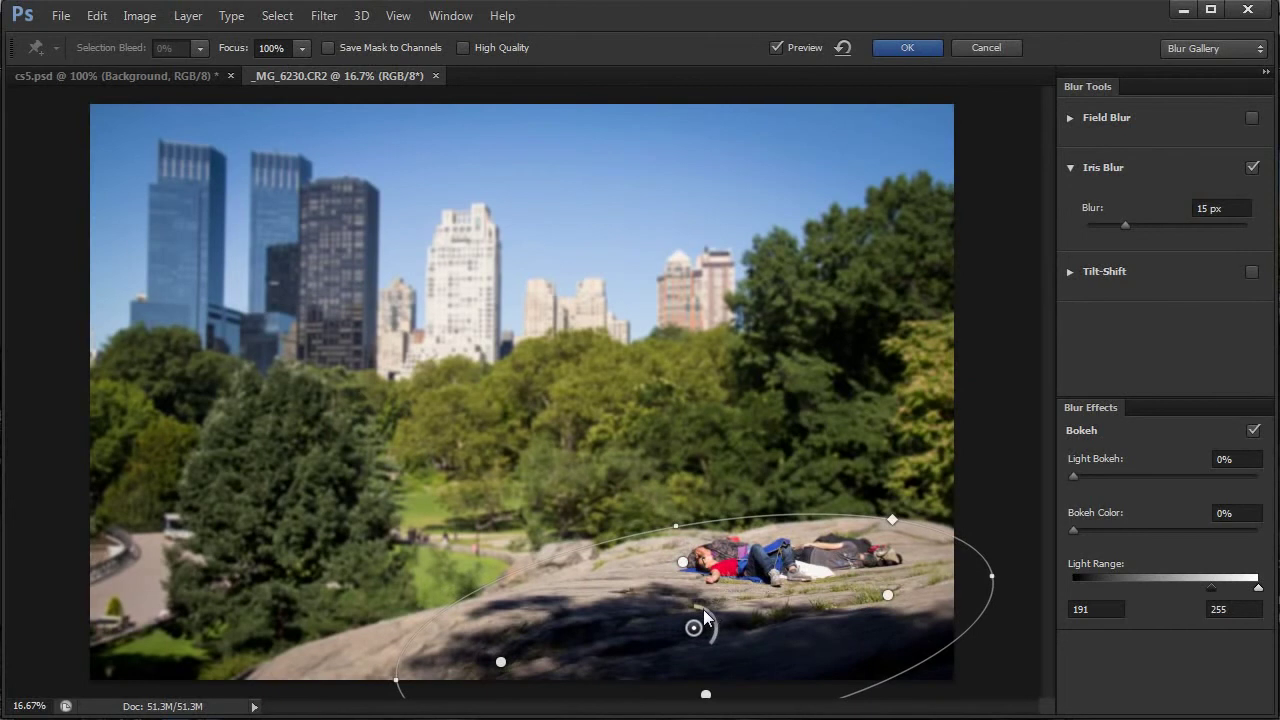
pyautogui.moveTo(705, 609); pyautogui.dragTo(691, 660)
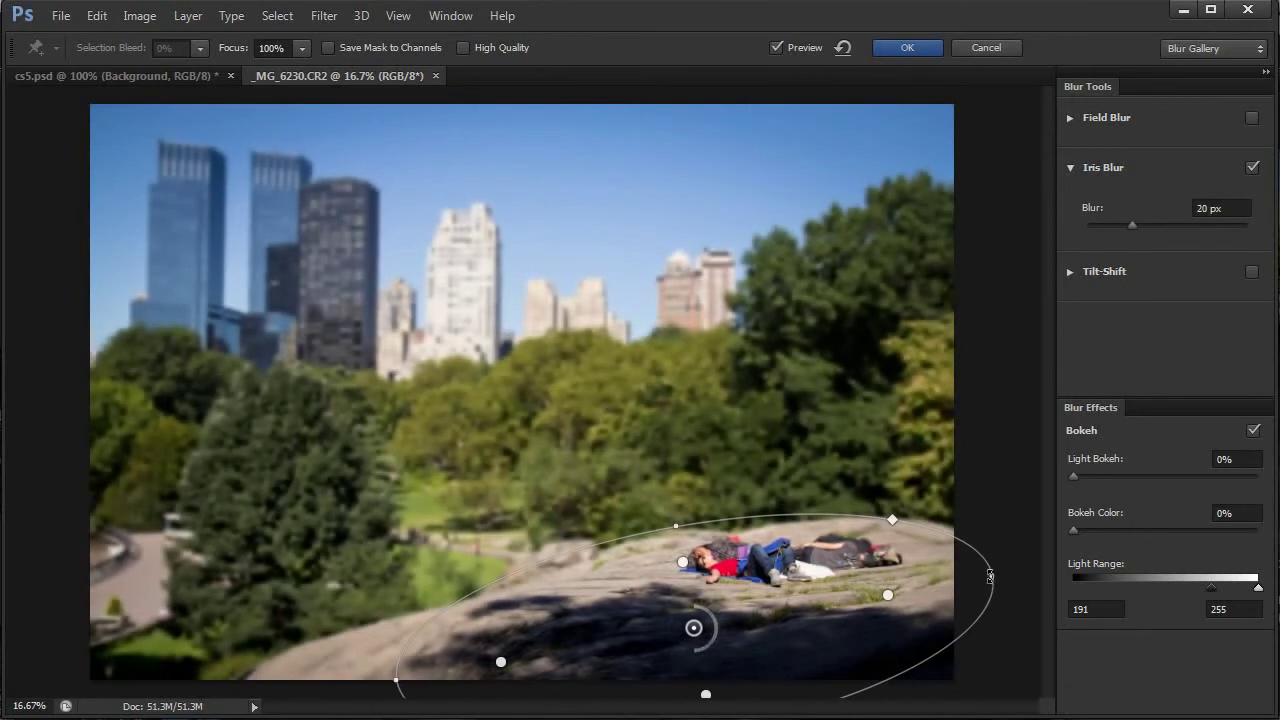
pyautogui.moveTo(990, 576); pyautogui.dragTo(990, 583)
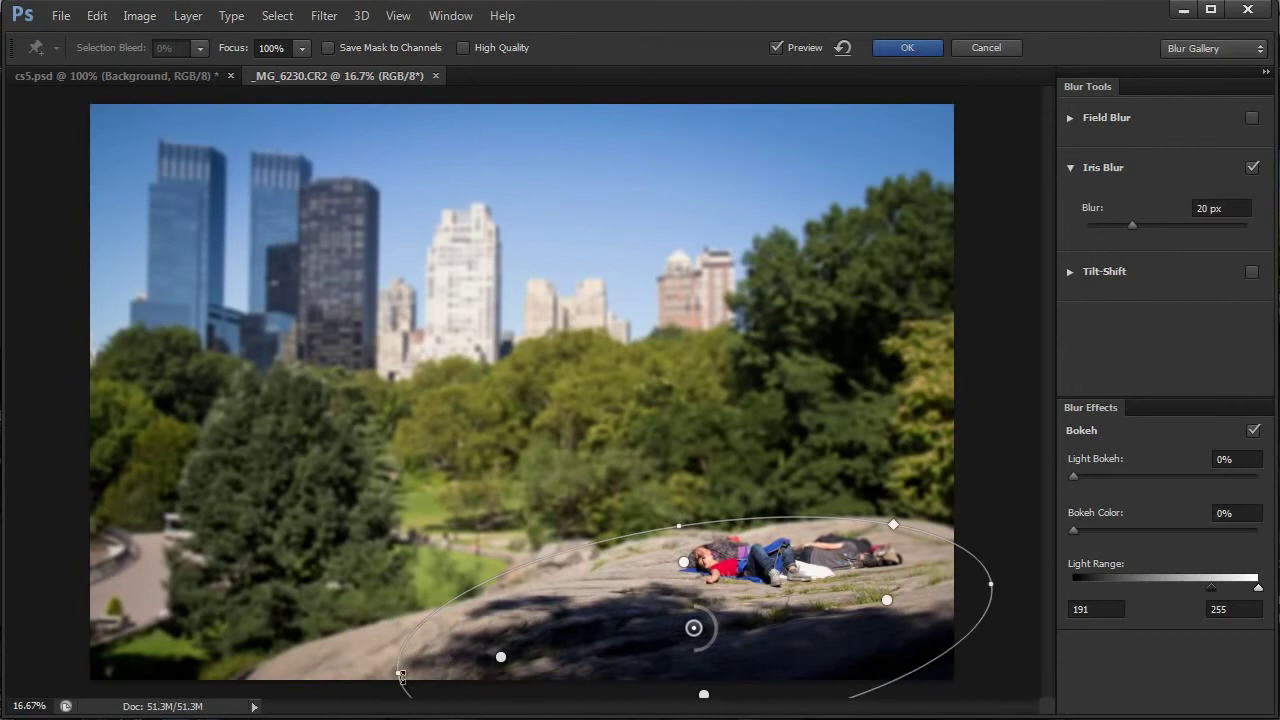
pyautogui.moveTo(401, 676); pyautogui.dragTo(349, 671)
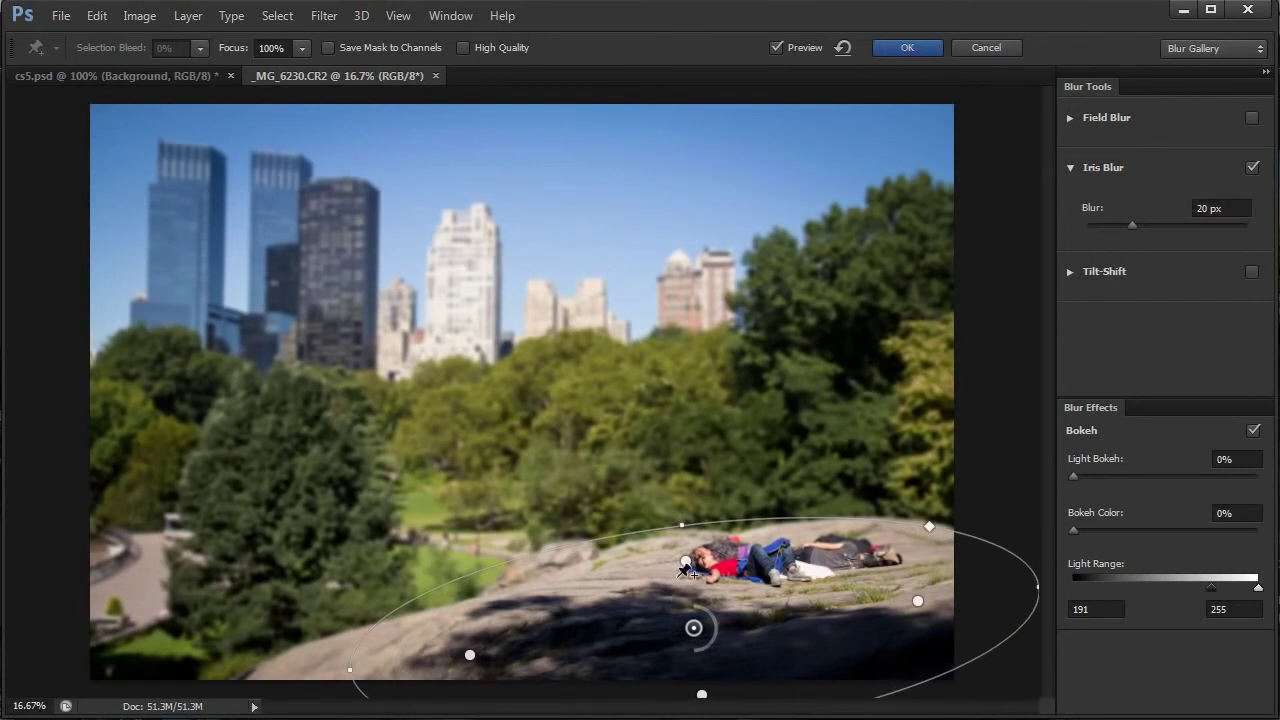
pyautogui.moveTo(686, 561); pyautogui.dragTo(686, 571)
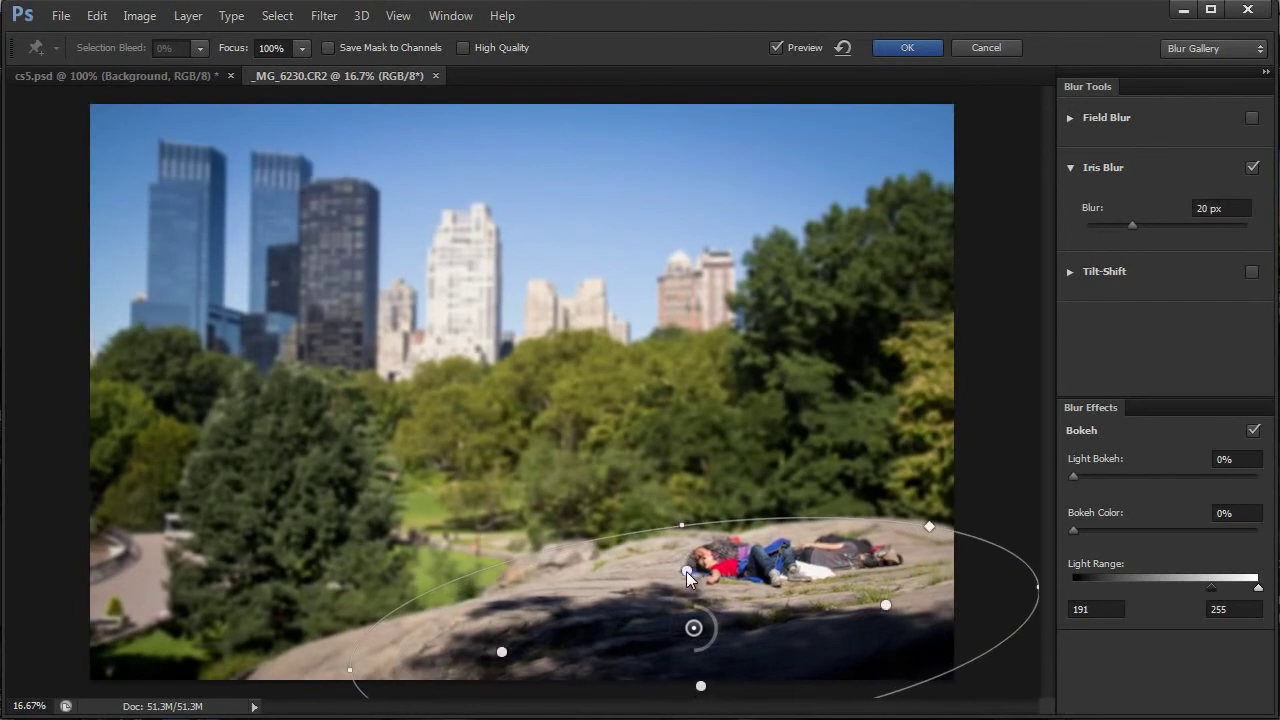
pyautogui.moveTo(749, 624); pyautogui.dragTo(732, 629)
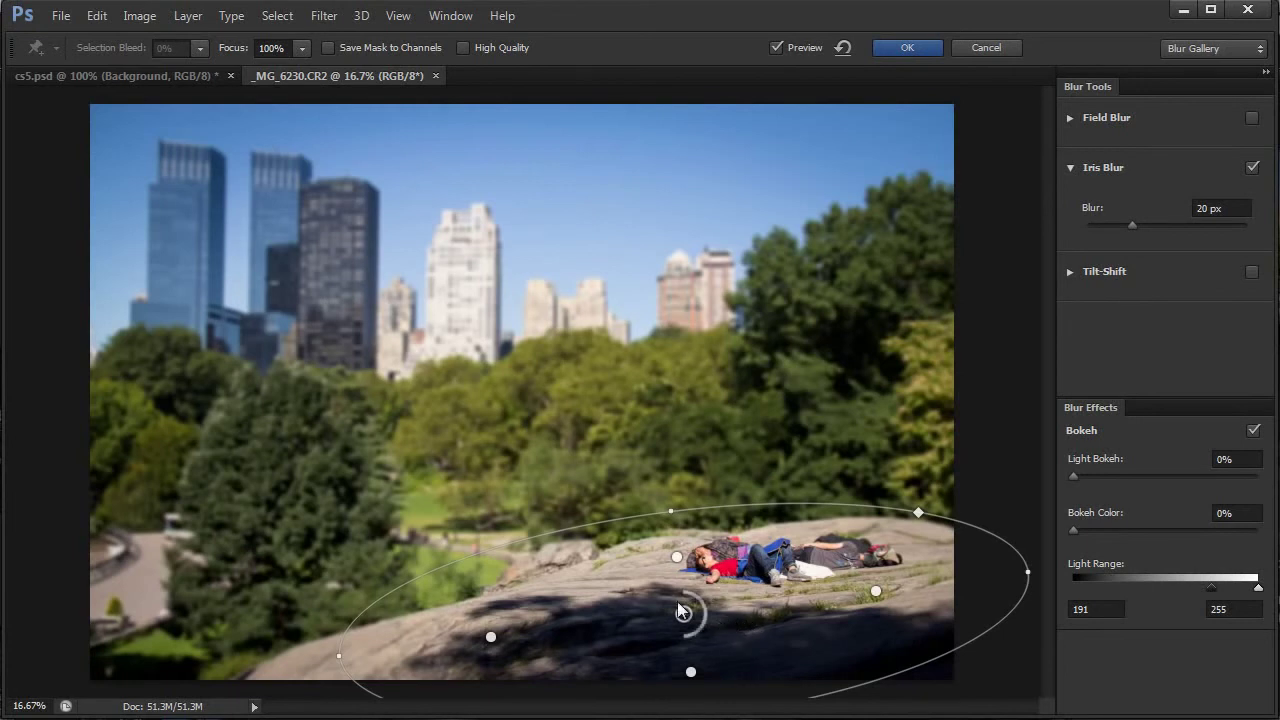
pyautogui.moveTo(682, 635); pyautogui.dragTo(673, 634)
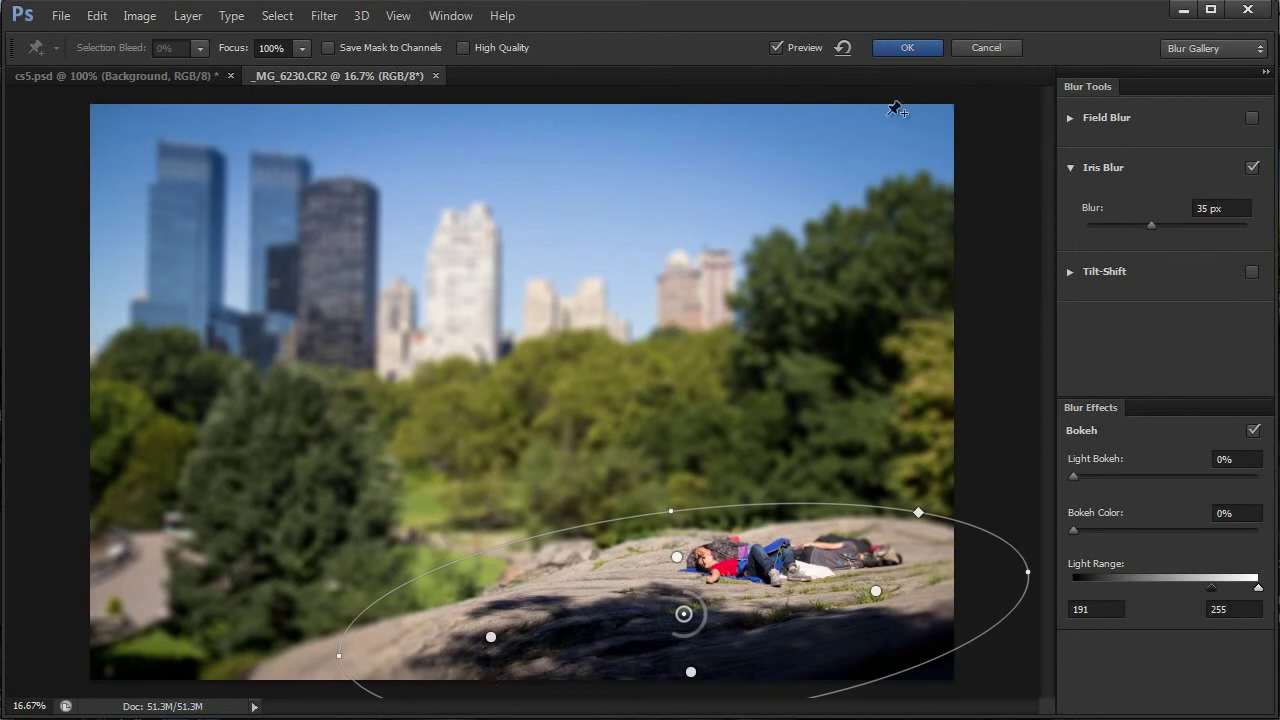
# Step: Apply the iris blur to the park photo, then start a Tilt-Shift blur on _MG_6300.CR2
pyautogui.click(900, 50)
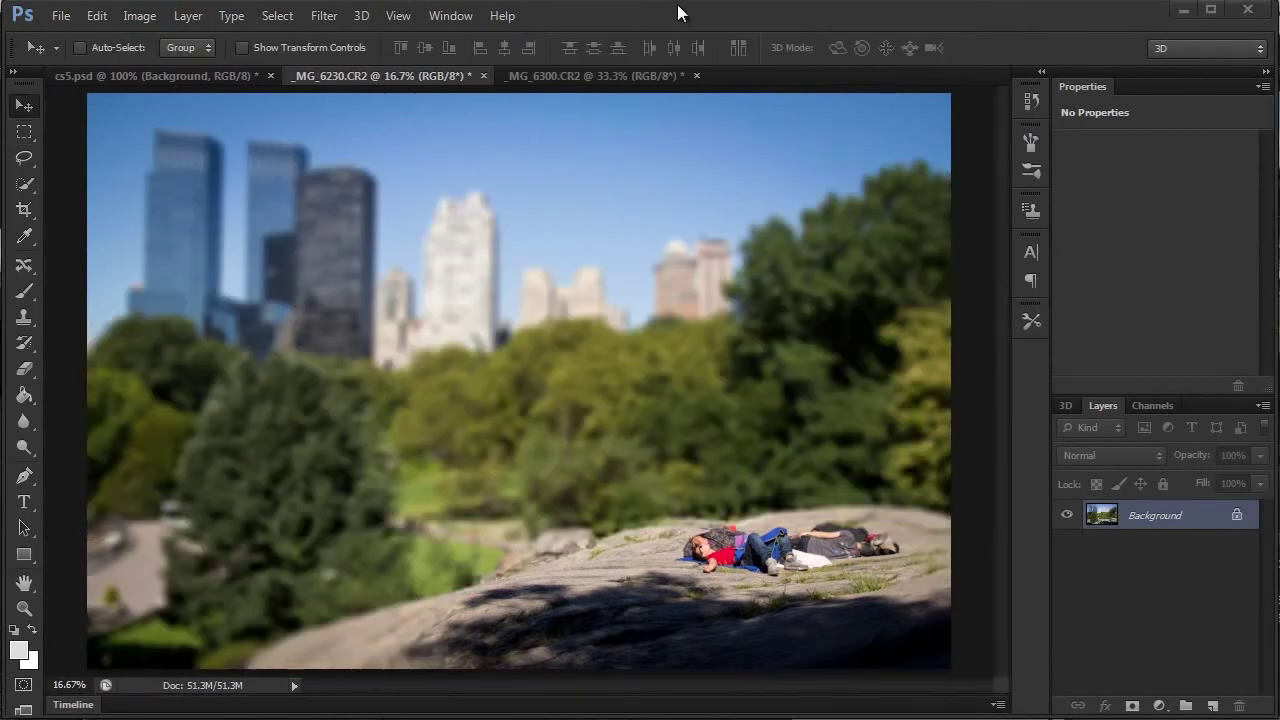
pyautogui.click(538, 74)
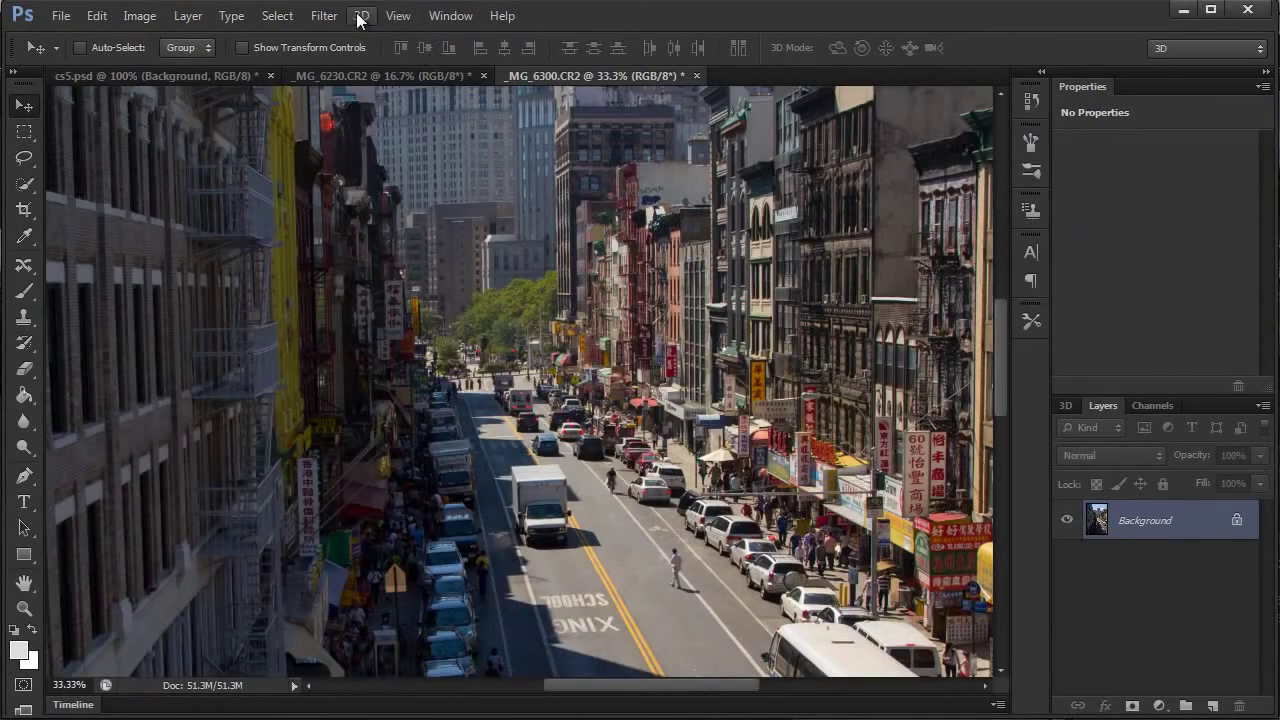
pyautogui.click(325, 16)
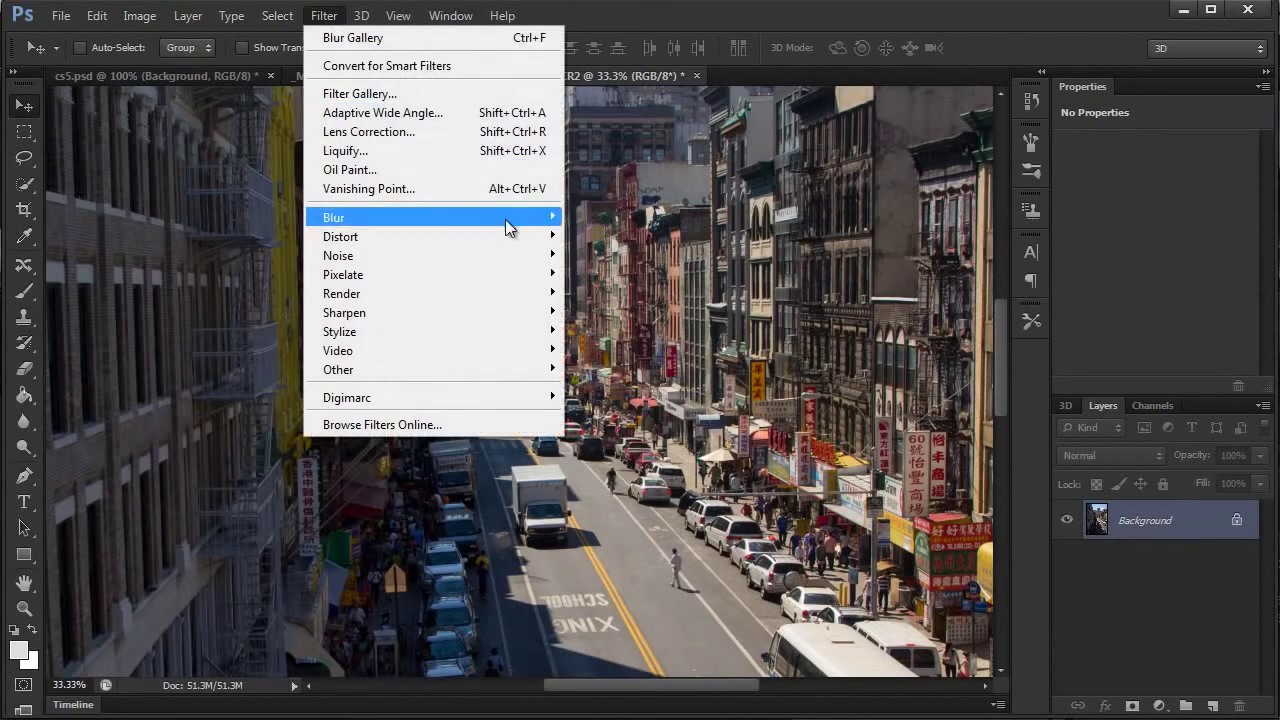
pyautogui.moveTo(505, 219)
pyautogui.click(608, 256)
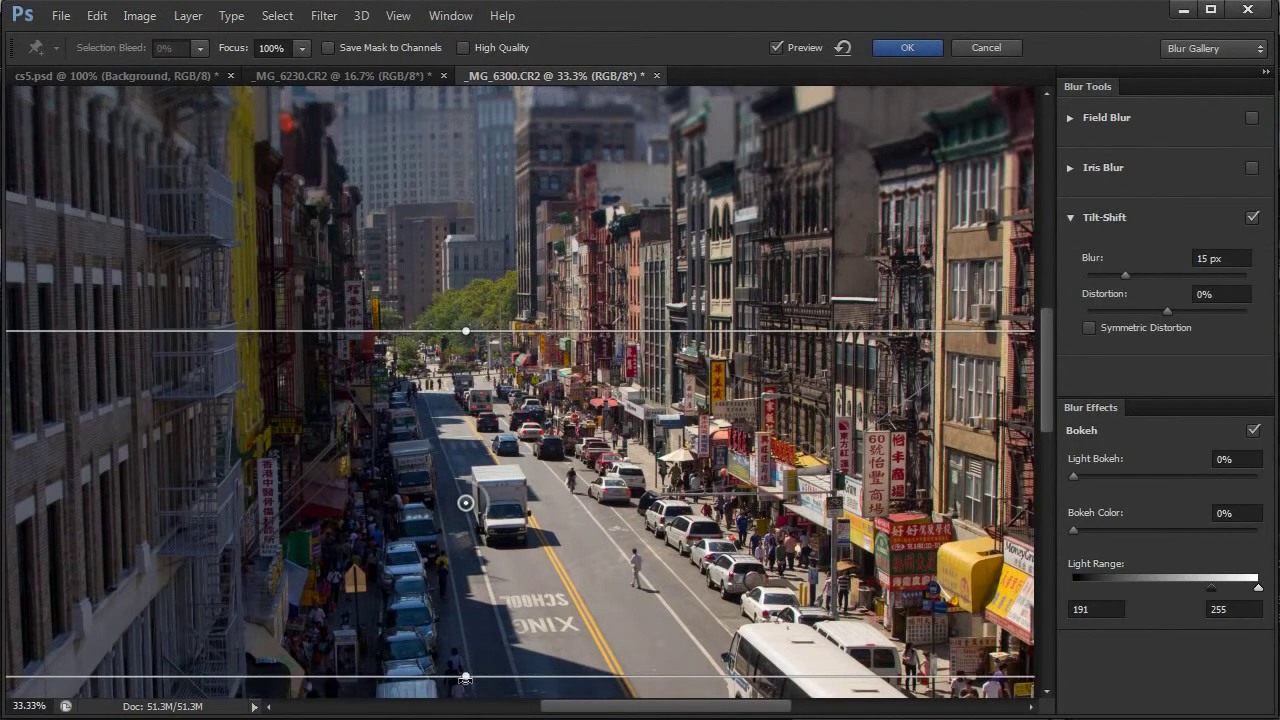
# Step: Angle the tilt-shift focus band diagonally along the street with a narrower transition zone
pyautogui.moveTo(465, 680); pyautogui.dragTo(497, 513)
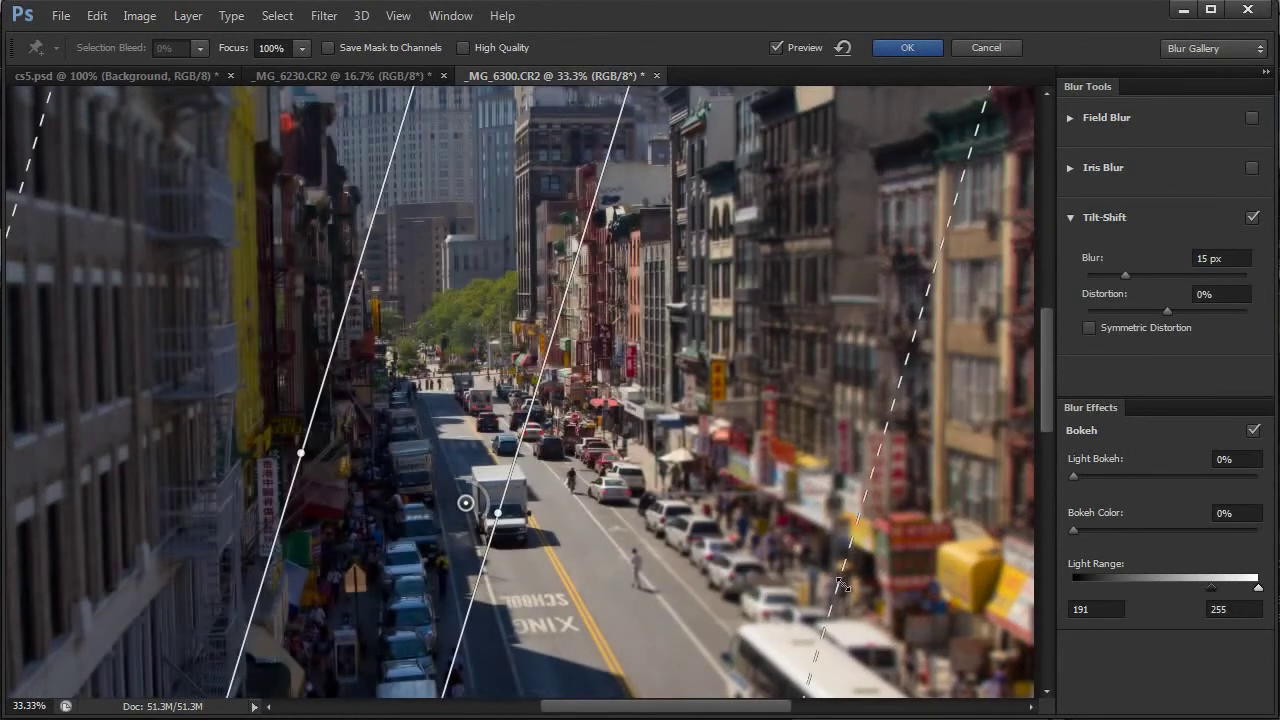
pyautogui.moveTo(843, 585); pyautogui.dragTo(717, 522)
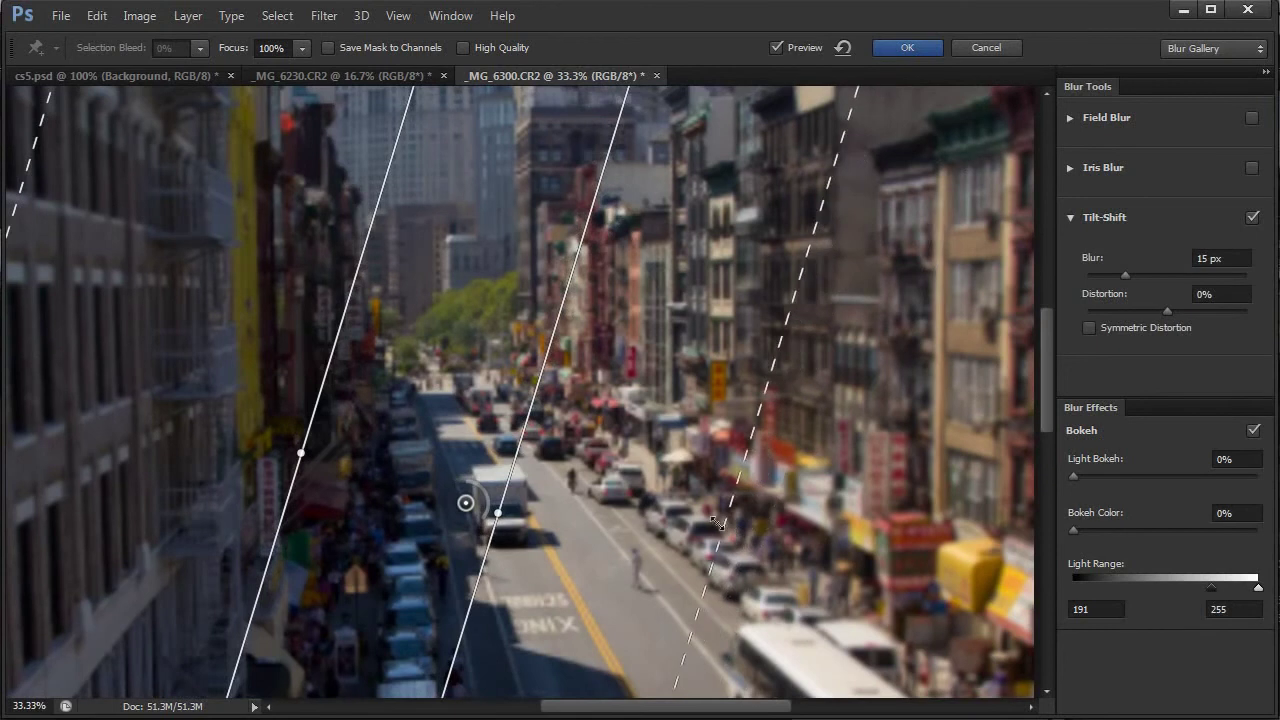
pyautogui.moveTo(497, 513); pyautogui.dragTo(407, 548)
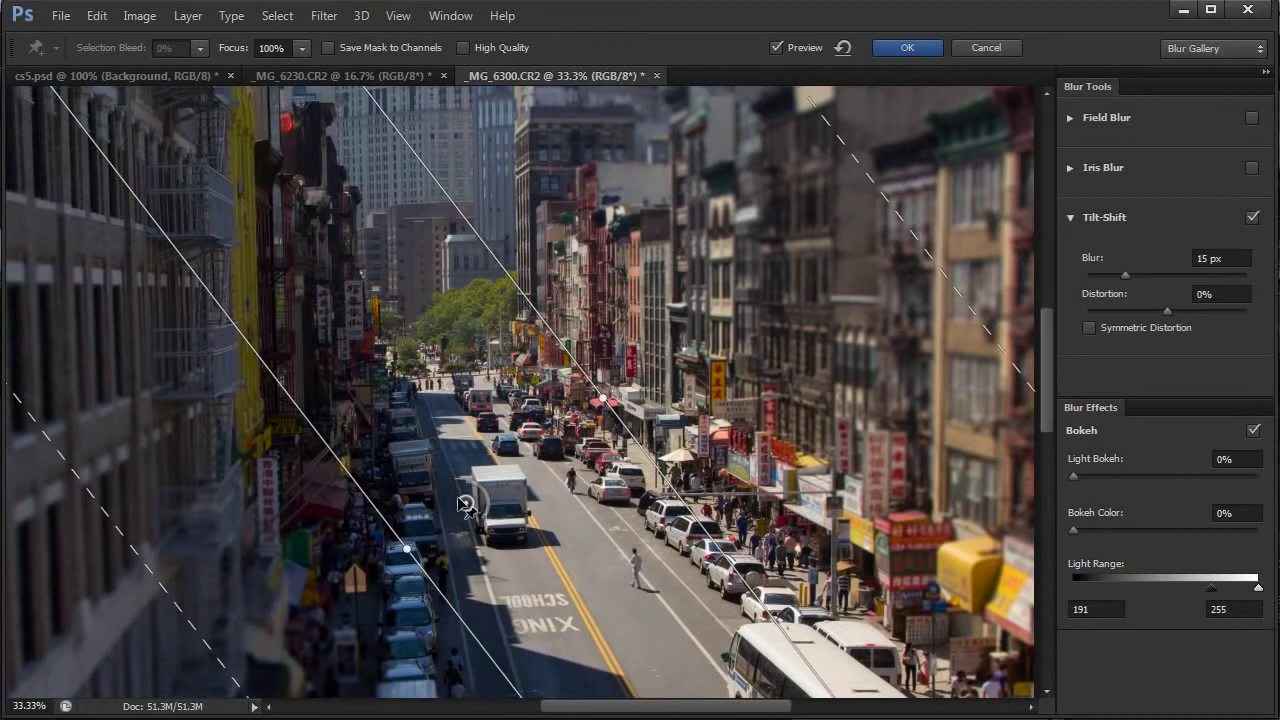
pyautogui.moveTo(466, 503); pyautogui.dragTo(557, 460)
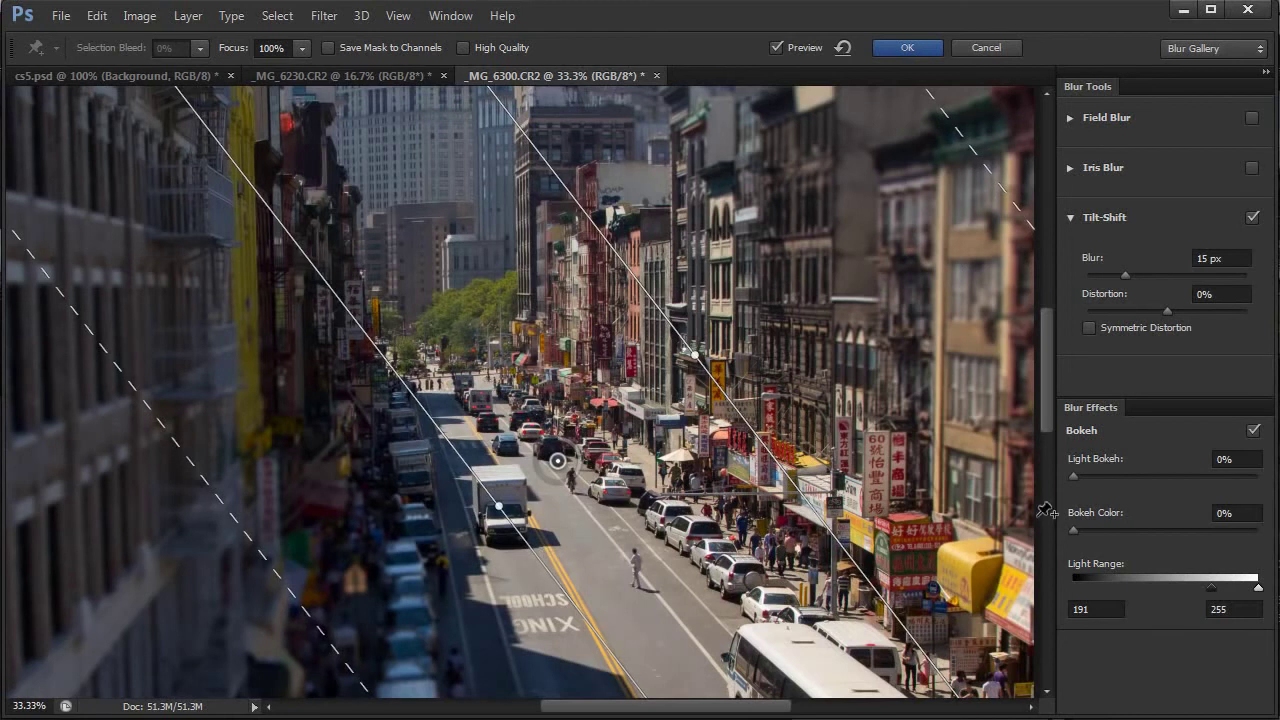
# Step: Apply the tilt-shift blur, then open Liquify on the portrait _MG_5161.CR2
pyautogui.click(907, 48)
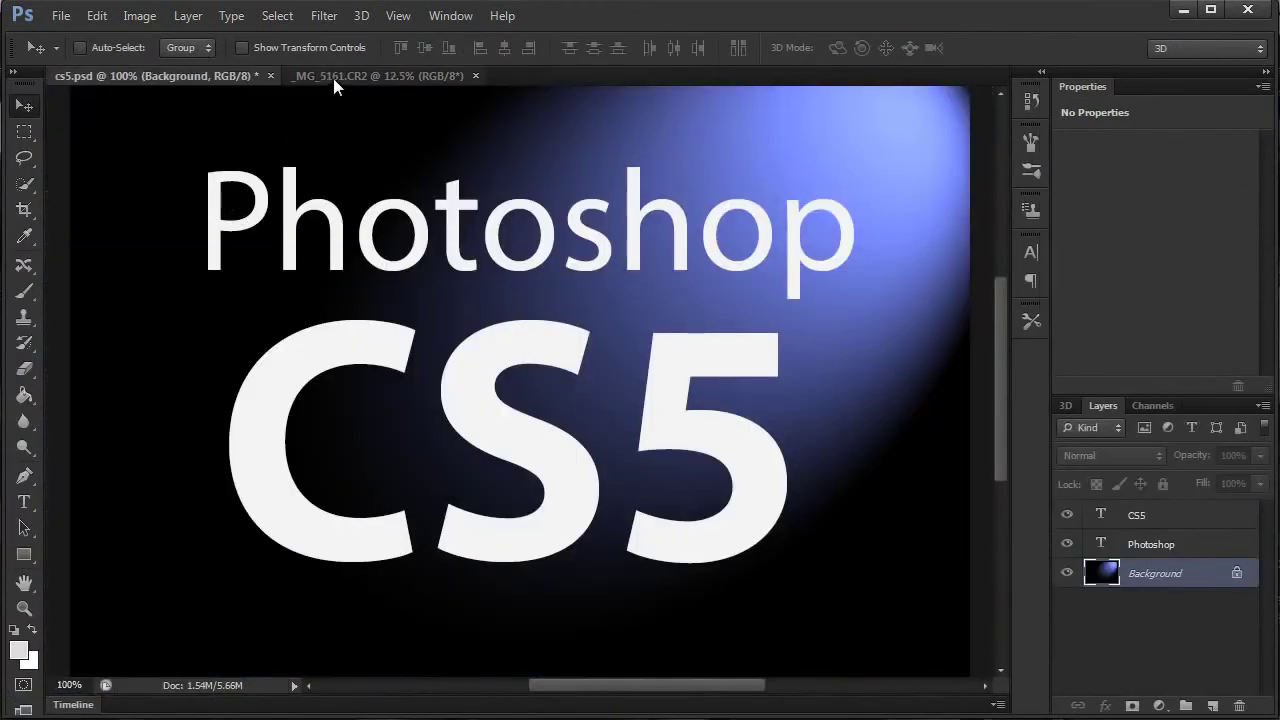
pyautogui.click(333, 78)
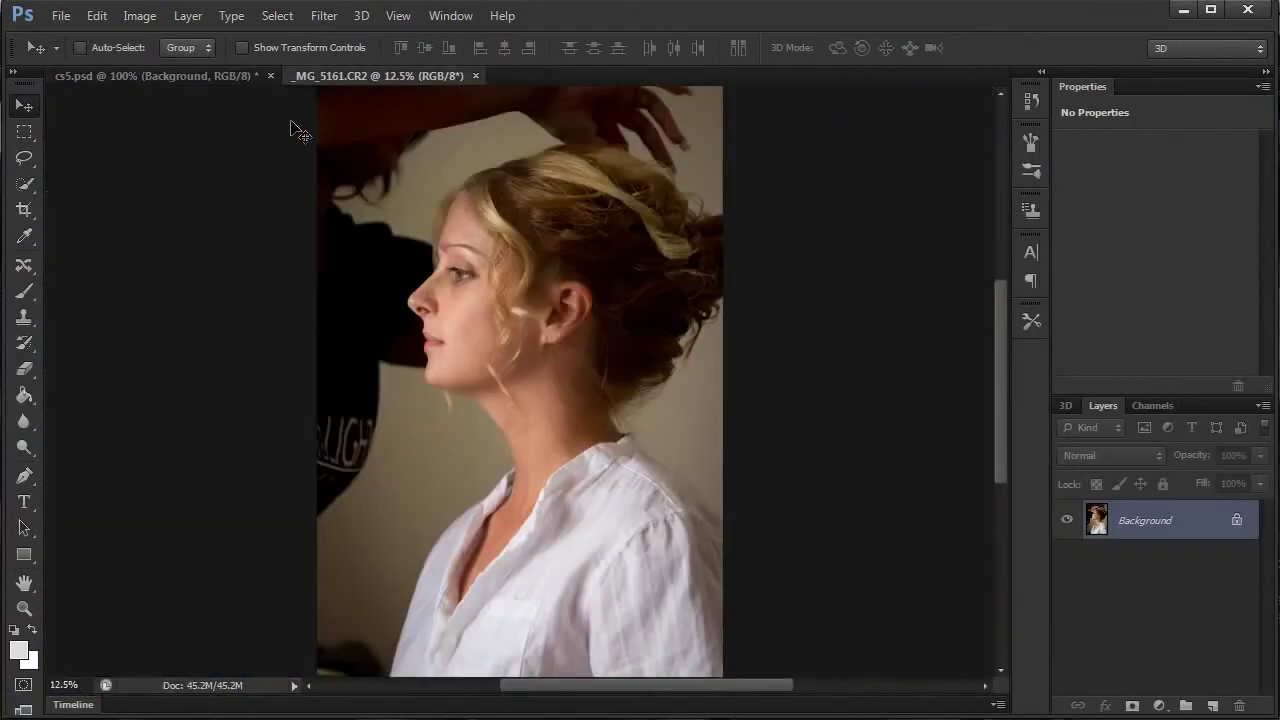
pyautogui.click(326, 16)
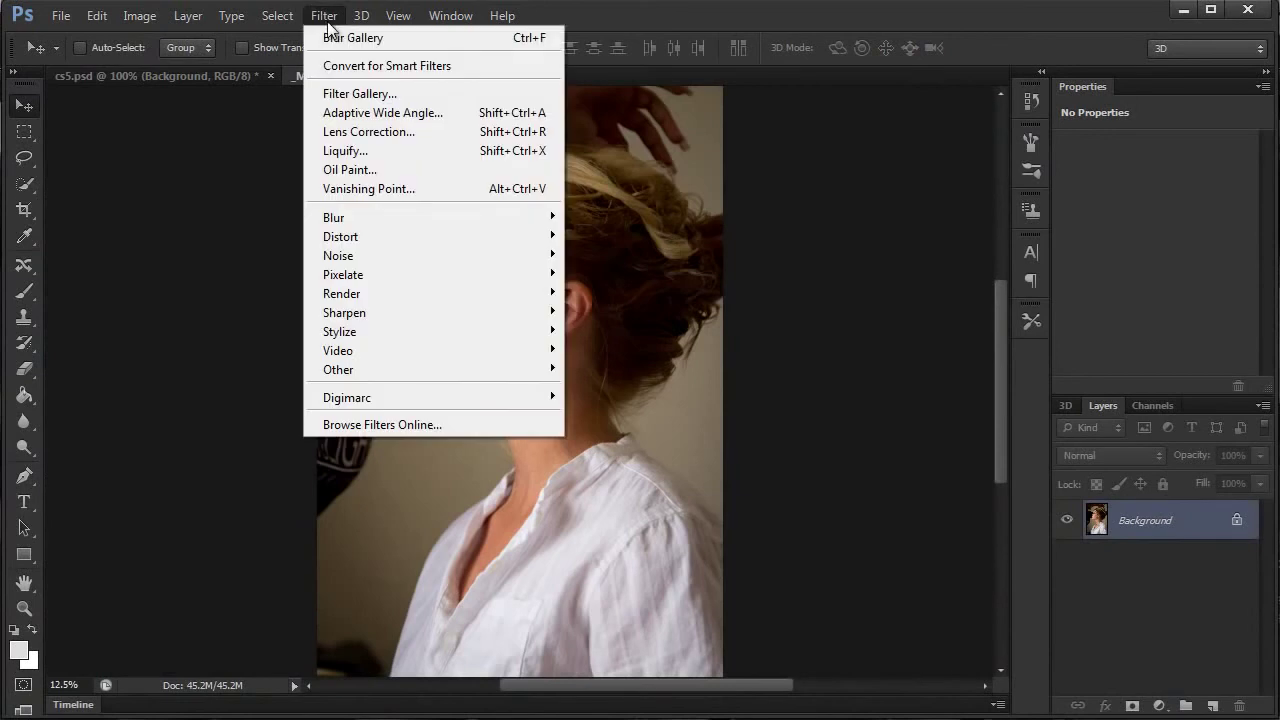
pyautogui.click(344, 152)
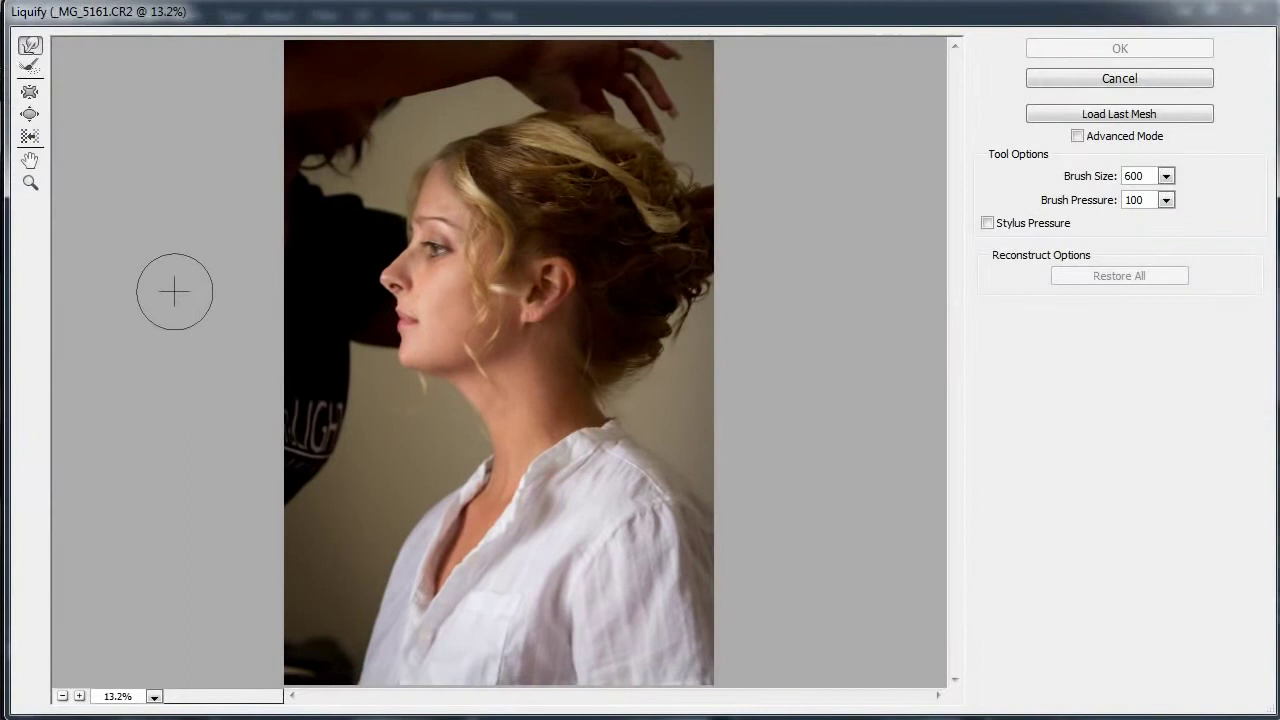
# Step: Zoom the Liquify preview to 25% and set the Forward Warp brush to 700
pyautogui.click(154, 696)
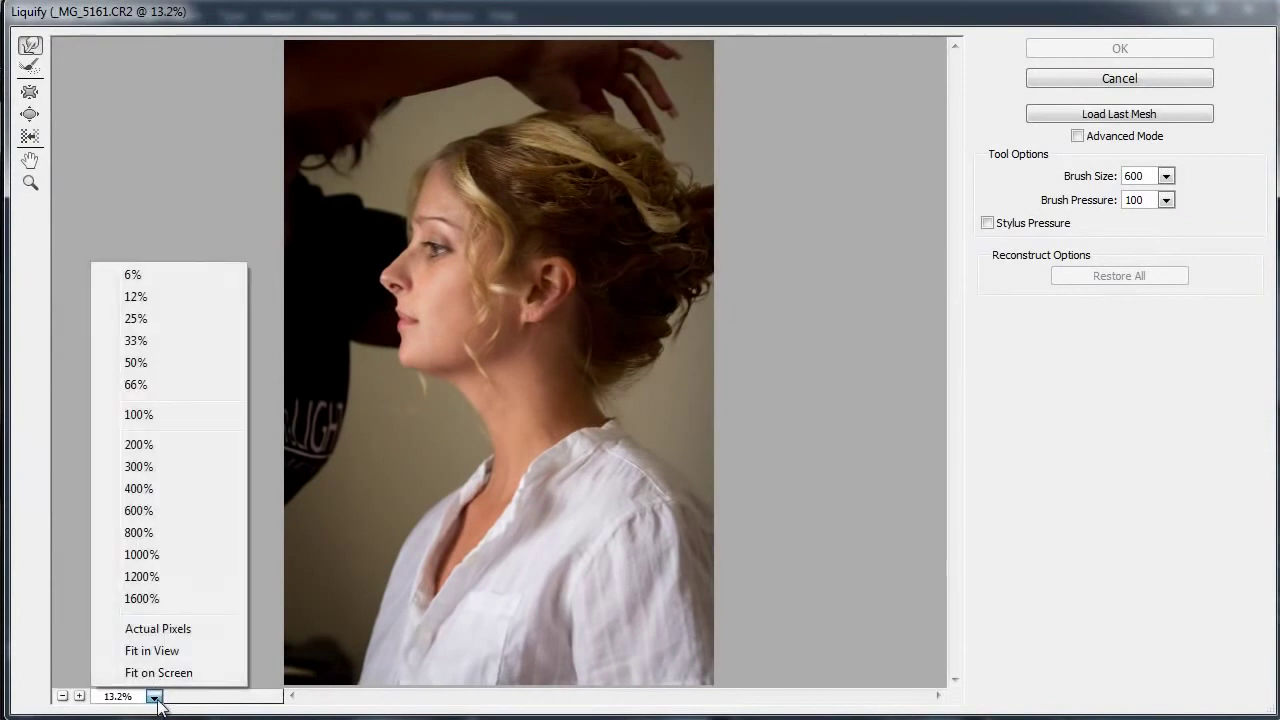
pyautogui.click(163, 318)
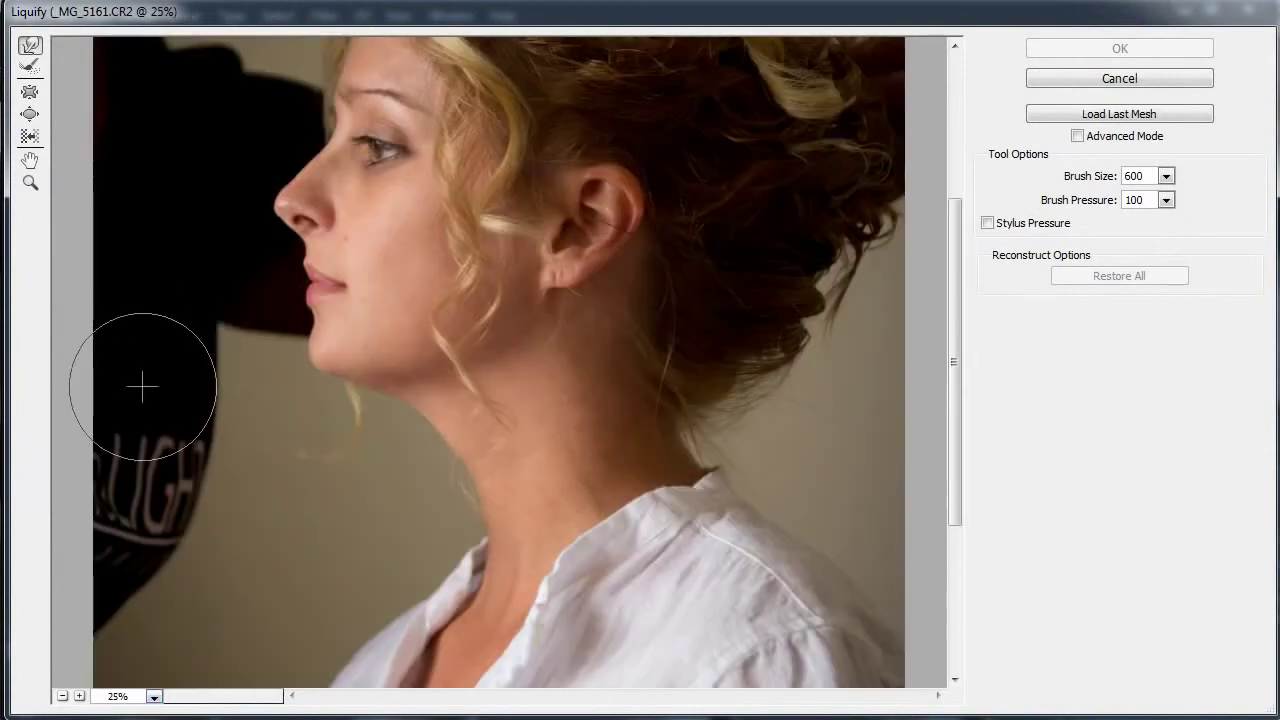
pyautogui.moveTo(957, 407); pyautogui.dragTo(957, 321)
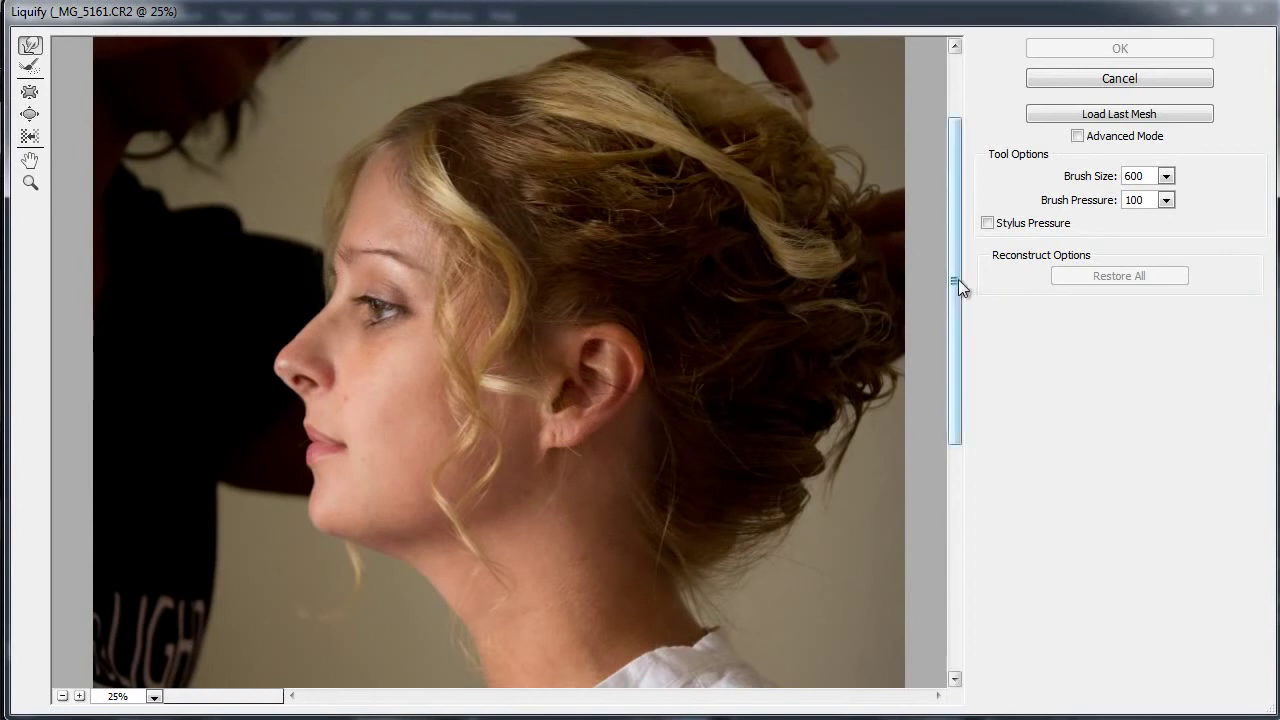
pyautogui.moveTo(955, 282); pyautogui.dragTo(953, 324)
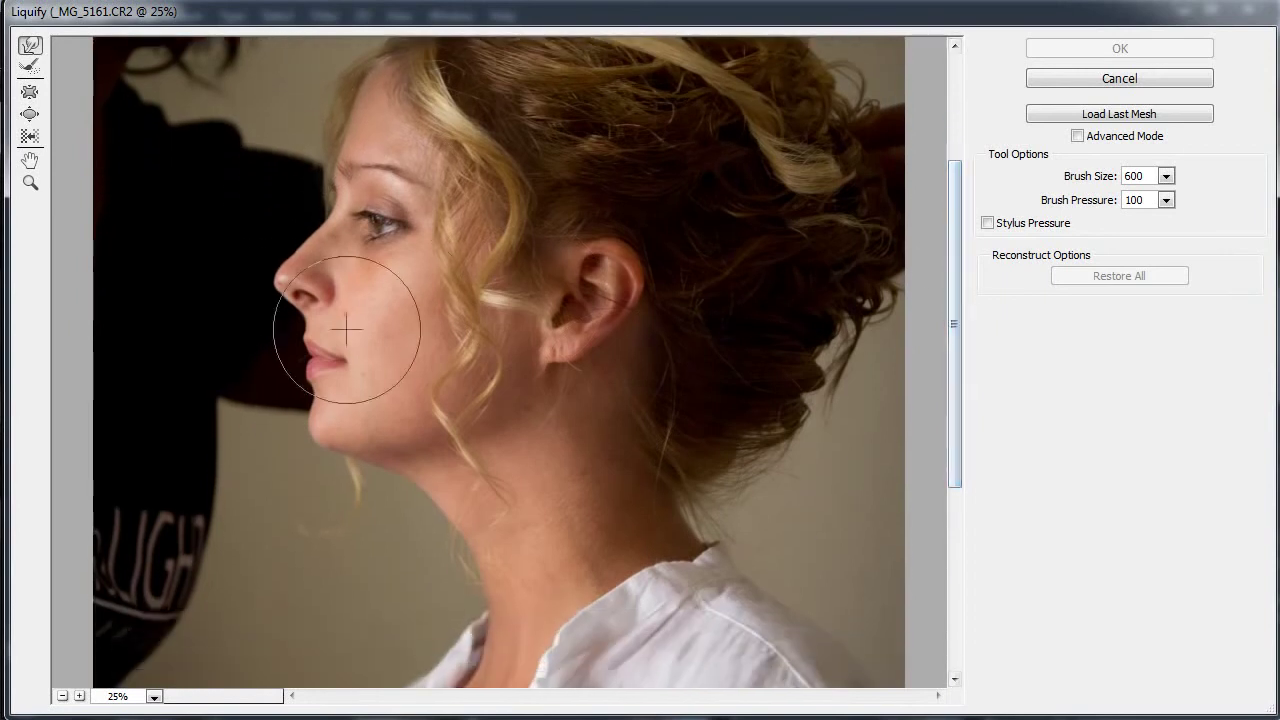
pyautogui.press(']')
pyautogui.press(']')
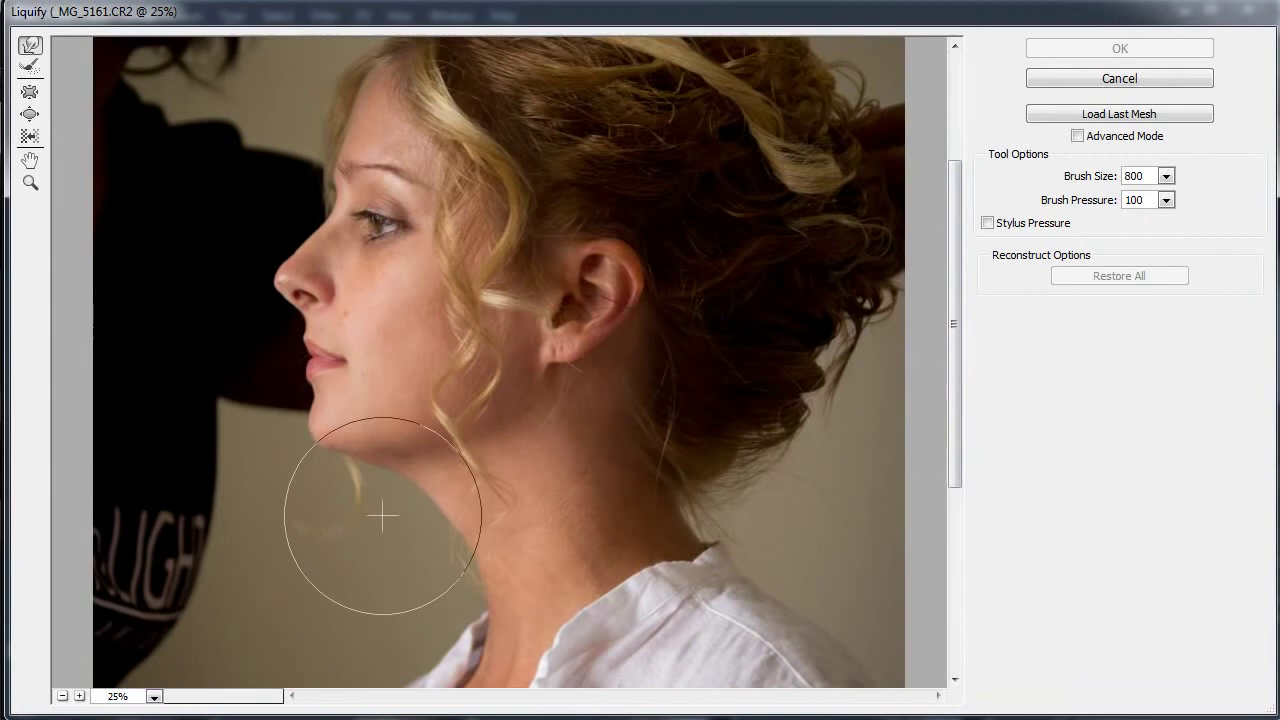
pyautogui.press('[')
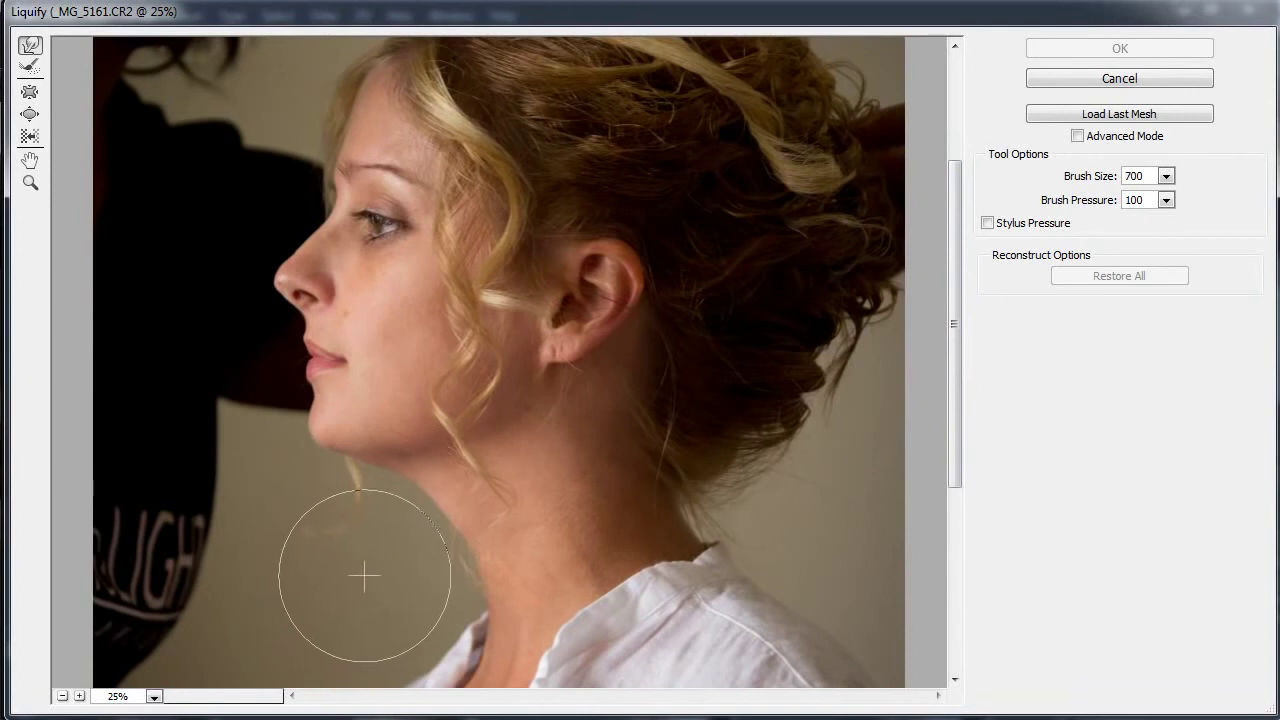
# Step: Warp the neck and push the background into the chin, undoing one stroke
pyautogui.moveTo(364, 576); pyautogui.dragTo(405, 542)
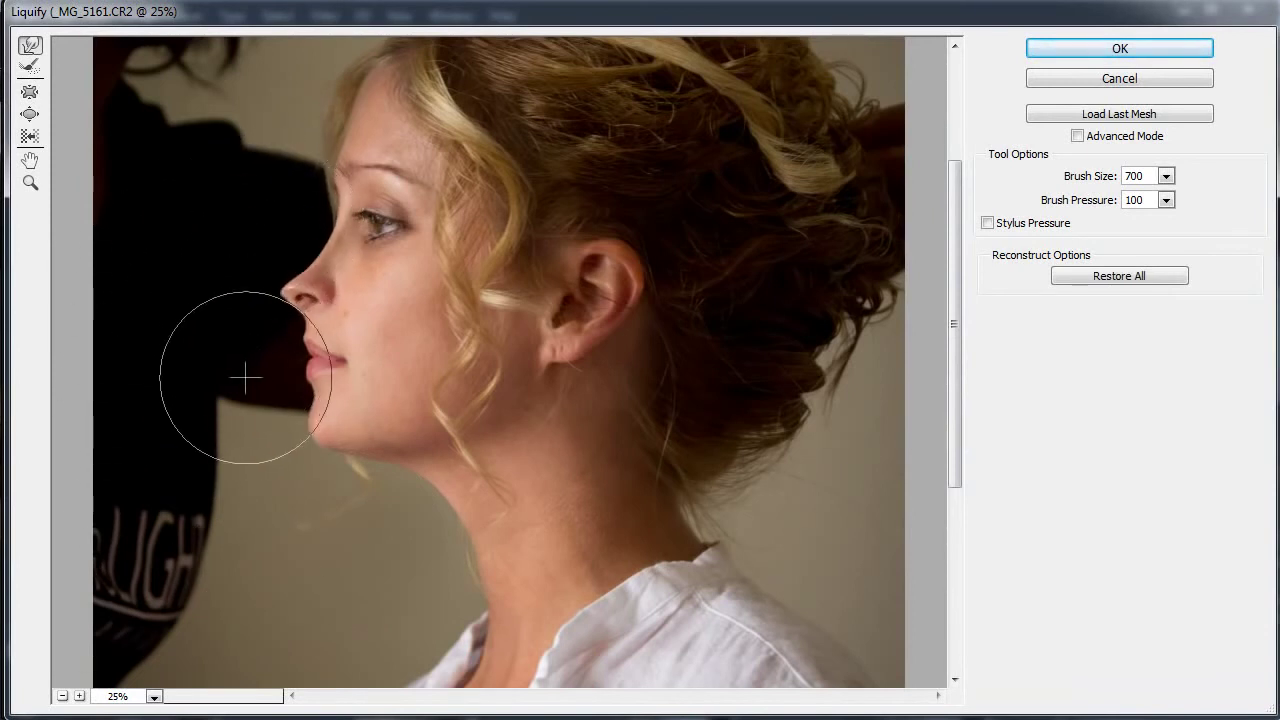
pyautogui.hotkey('ctrl', 'z')
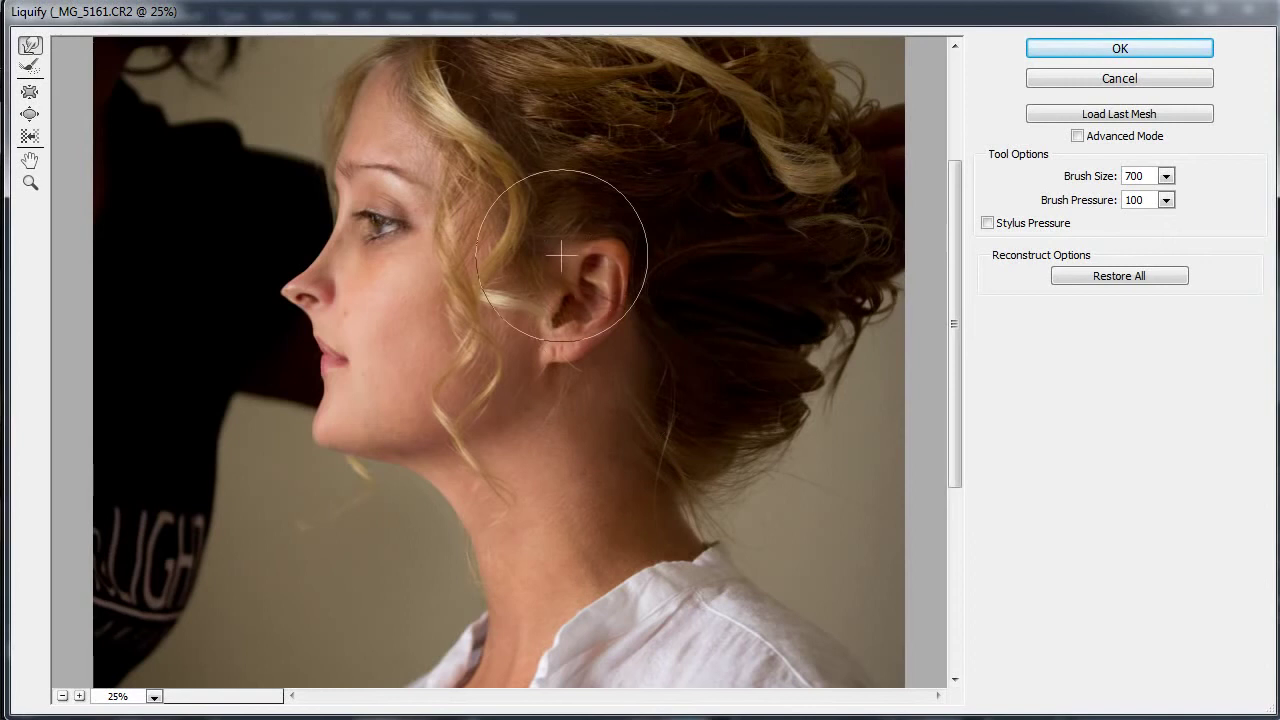
pyautogui.moveTo(560, 257); pyautogui.dragTo(505, 150)
pyautogui.moveTo(297, 481)
pyautogui.mouseDown()
pyautogui.moveTo(468, 377)
pyautogui.moveTo(497, 612)
pyautogui.moveTo(471, 400)
pyautogui.mouseUp()
# Step: Smear the hair, forehead, jaw and shoulder into swirling distortions
pyautogui.moveTo(177, 201); pyautogui.dragTo(528, 232)
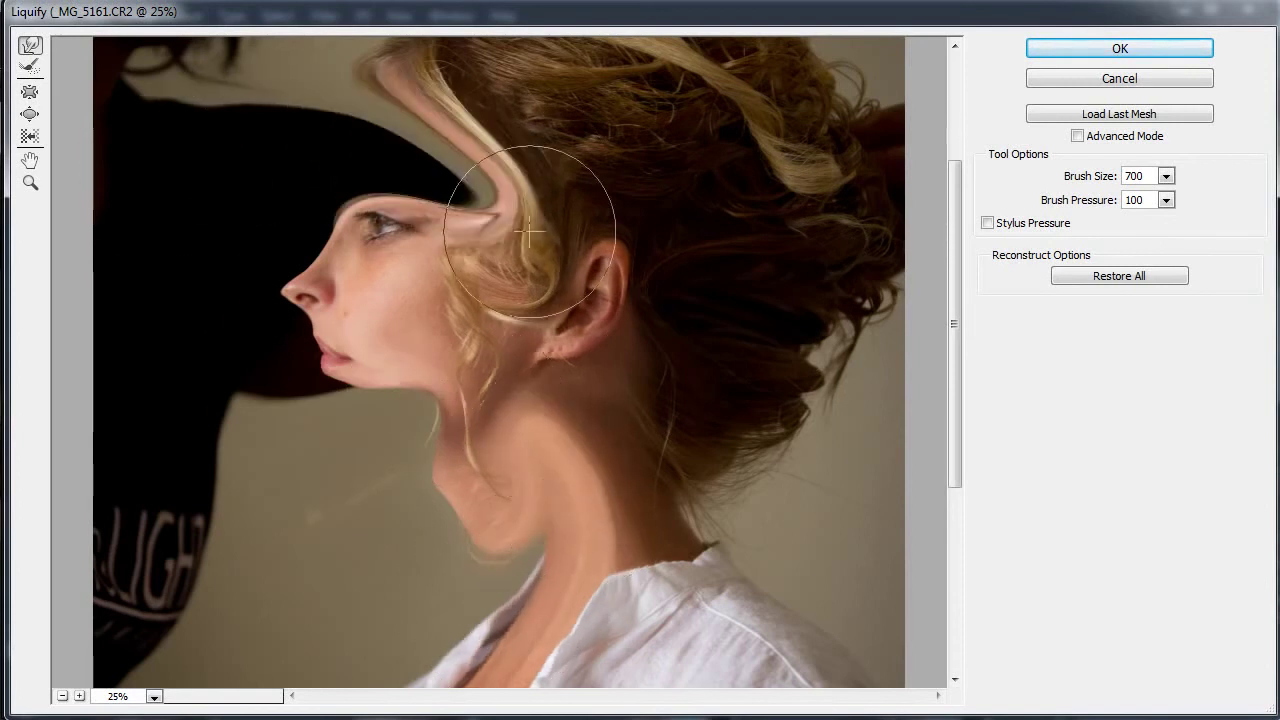
pyautogui.moveTo(573, 417)
pyautogui.mouseDown()
pyautogui.moveTo(299, 509)
pyautogui.moveTo(315, 570)
pyautogui.mouseUp()
pyautogui.moveTo(749, 163); pyautogui.dragTo(480, 210)
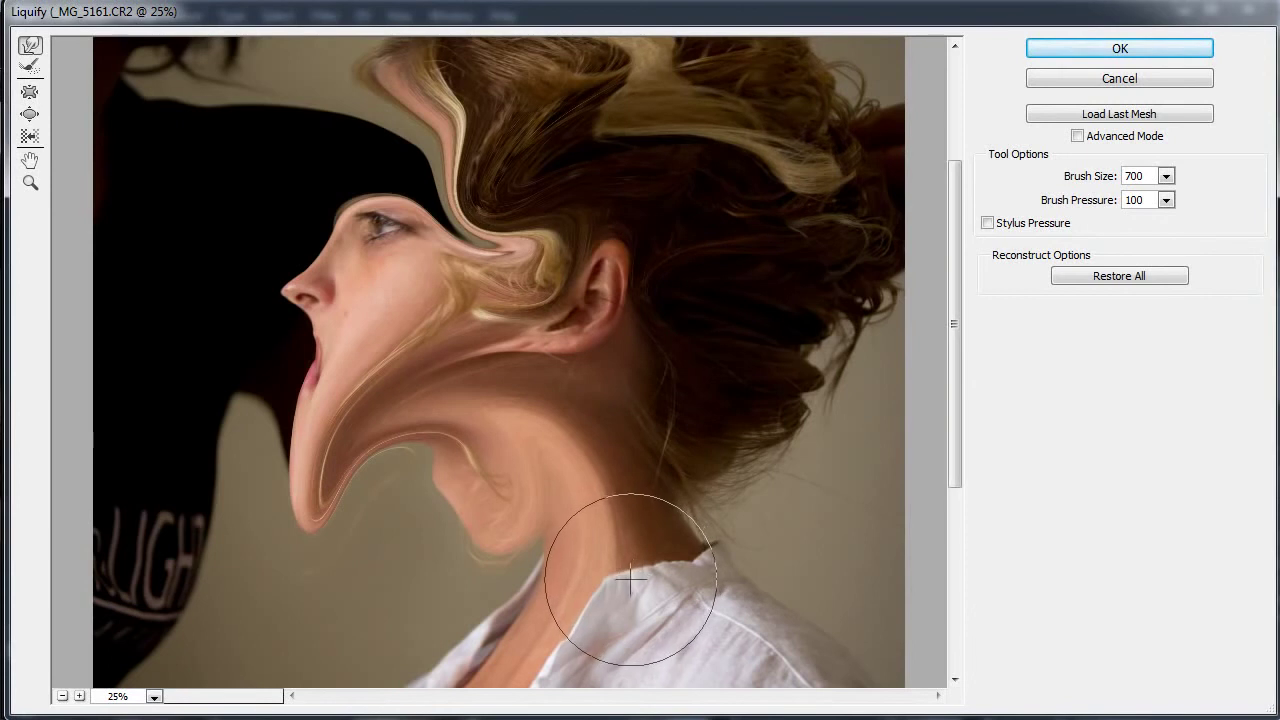
pyautogui.moveTo(771, 586); pyautogui.dragTo(755, 551)
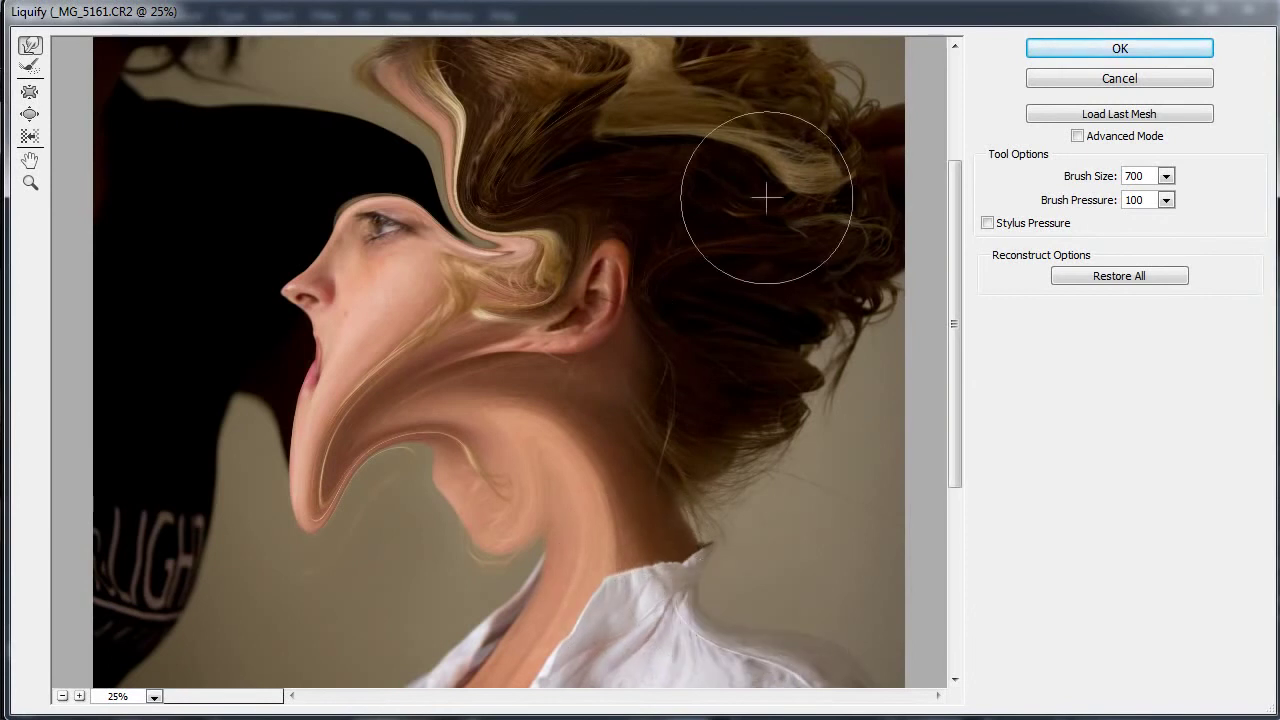
pyautogui.moveTo(766, 198); pyautogui.dragTo(686, 220)
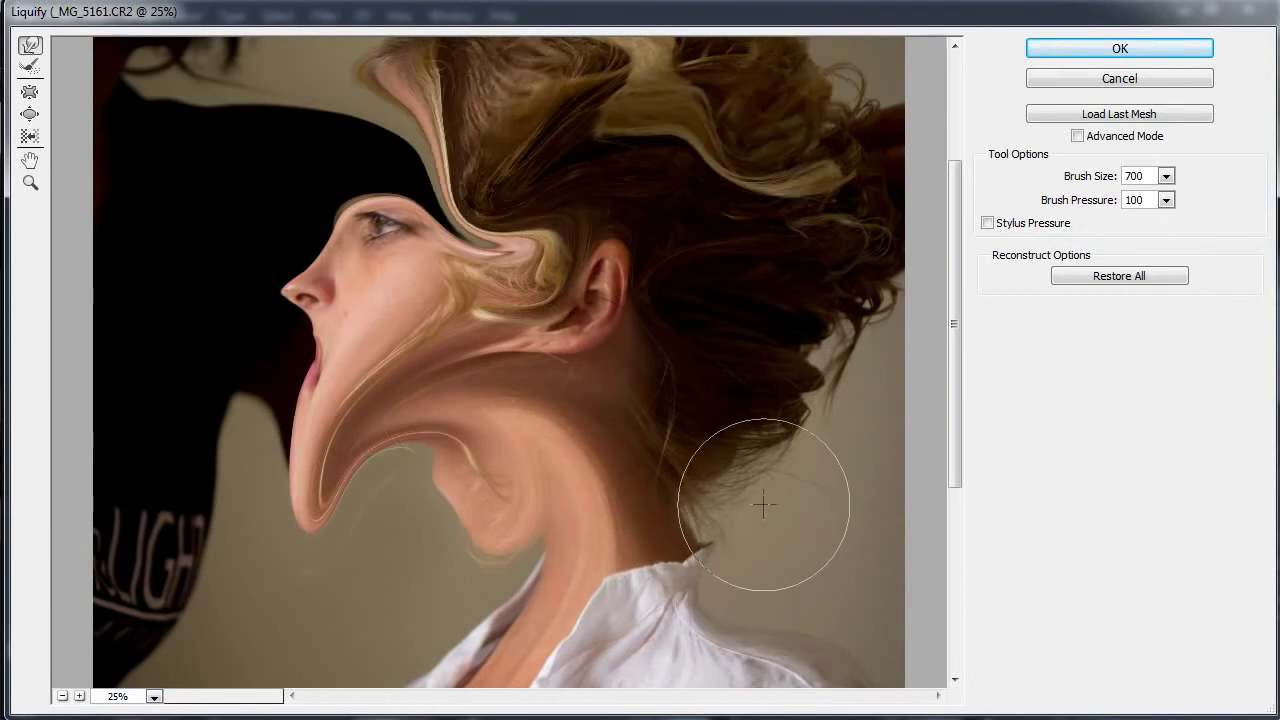
# Step: Cancel the Liquify warp and loosely outline the elk with the Content-Aware Move Tool
pyautogui.click(1117, 79)
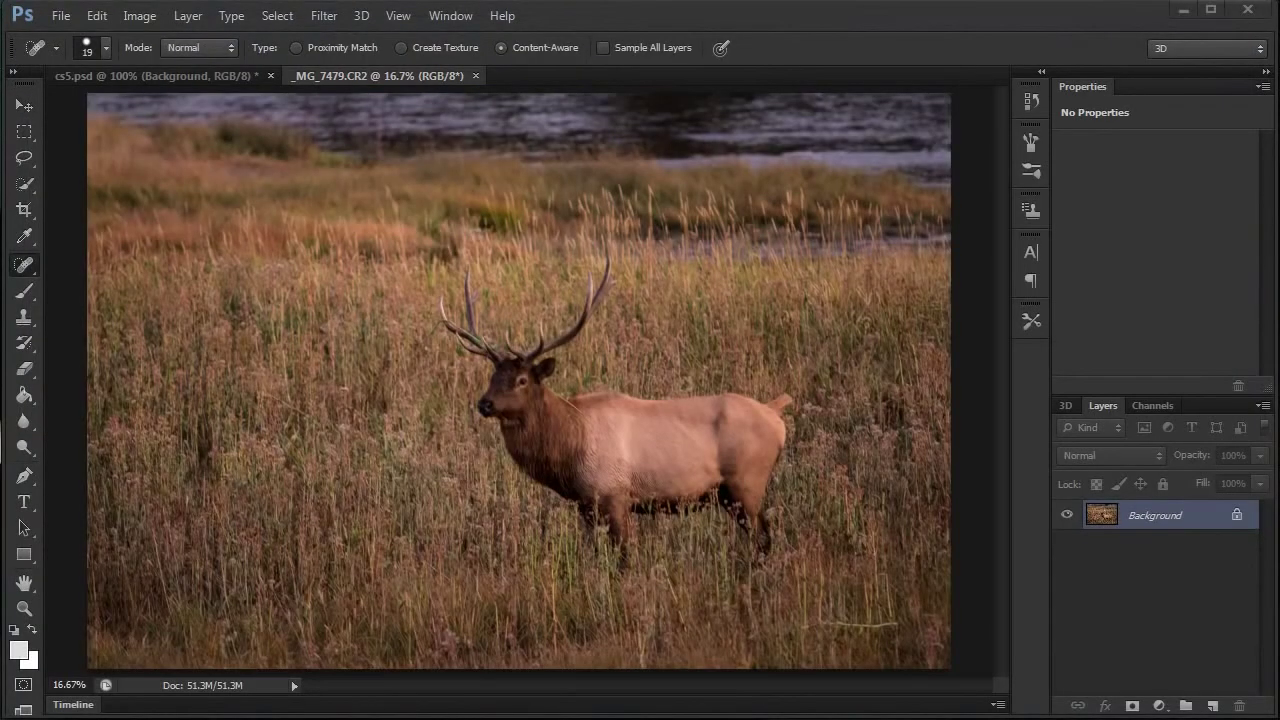
pyautogui.rightClick(24, 265)
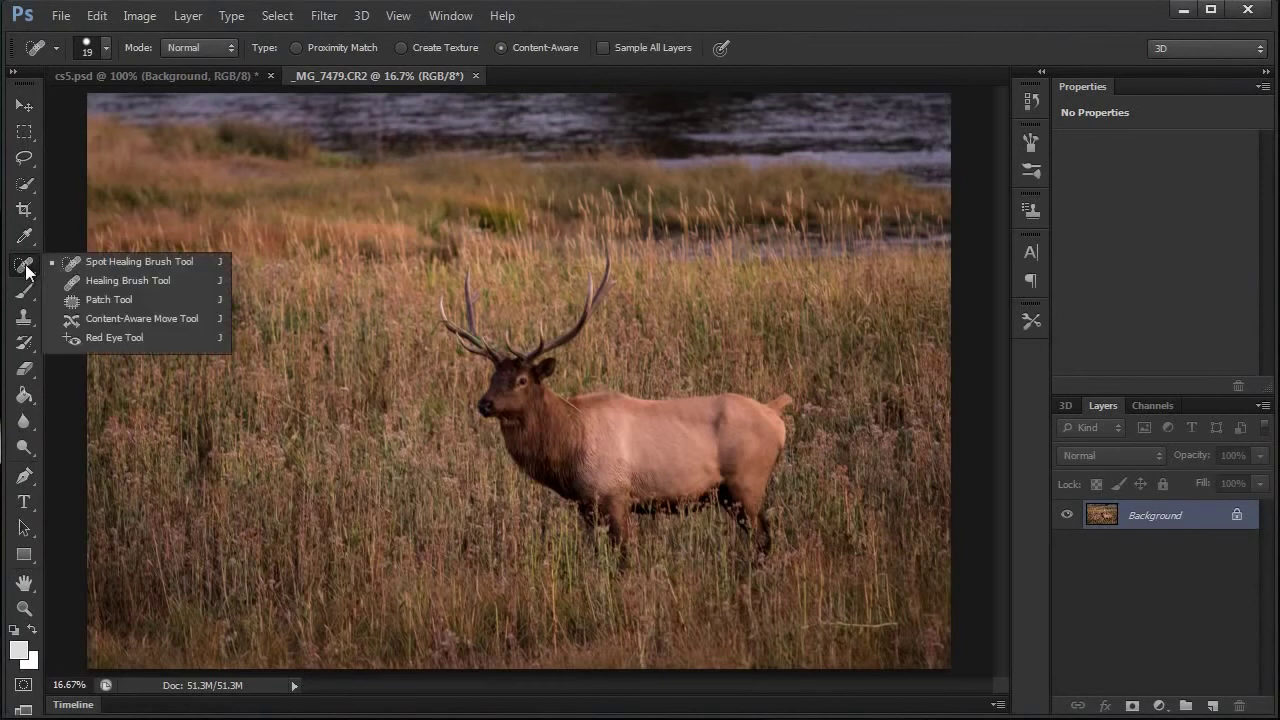
pyautogui.click(120, 319)
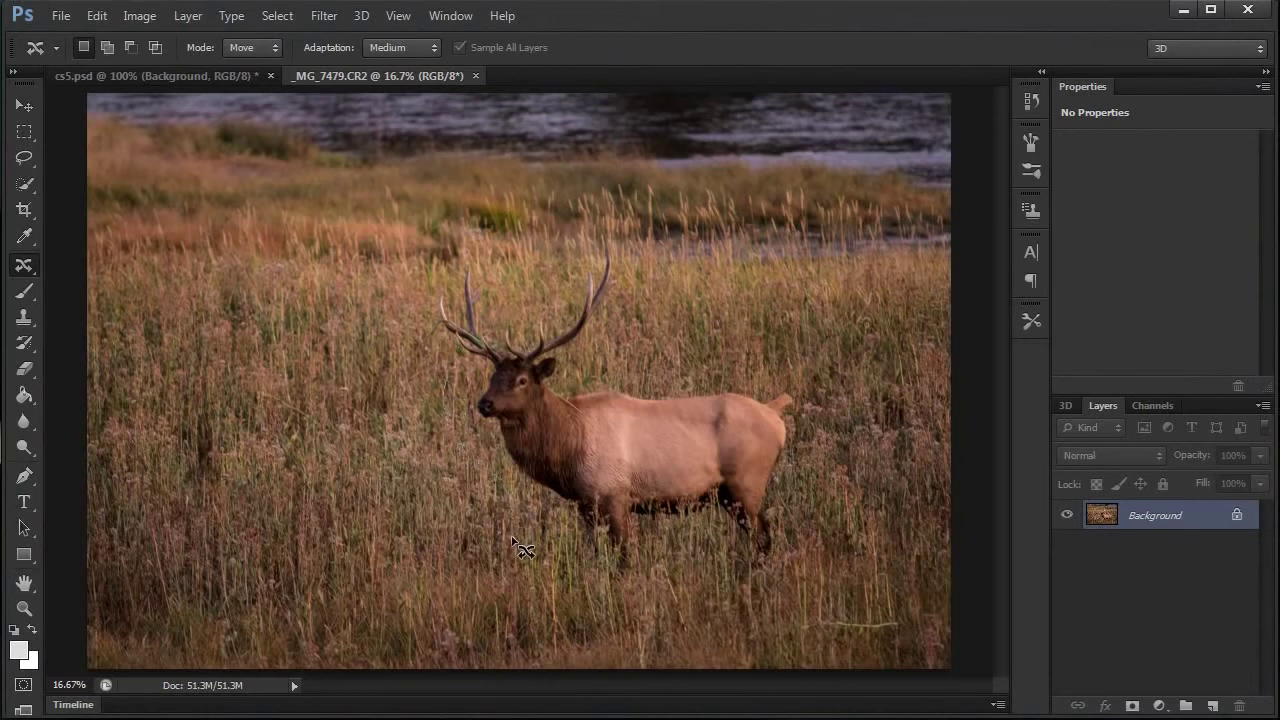
pyautogui.moveTo(525, 557)
pyautogui.mouseDown()
pyautogui.moveTo(600, 610)
pyautogui.moveTo(651, 622)
pyautogui.moveTo(780, 608)
pyautogui.moveTo(818, 552)
pyautogui.moveTo(835, 398)
pyautogui.moveTo(768, 365)
pyautogui.moveTo(680, 362)
pyautogui.moveTo(648, 340)
pyautogui.moveTo(633, 238)
pyautogui.moveTo(580, 210)
pyautogui.moveTo(528, 252)
pyautogui.moveTo(443, 246)
pyautogui.moveTo(406, 277)
pyautogui.moveTo(391, 331)
pyautogui.moveTo(402, 360)
pyautogui.moveTo(443, 372)
pyautogui.mouseUp()
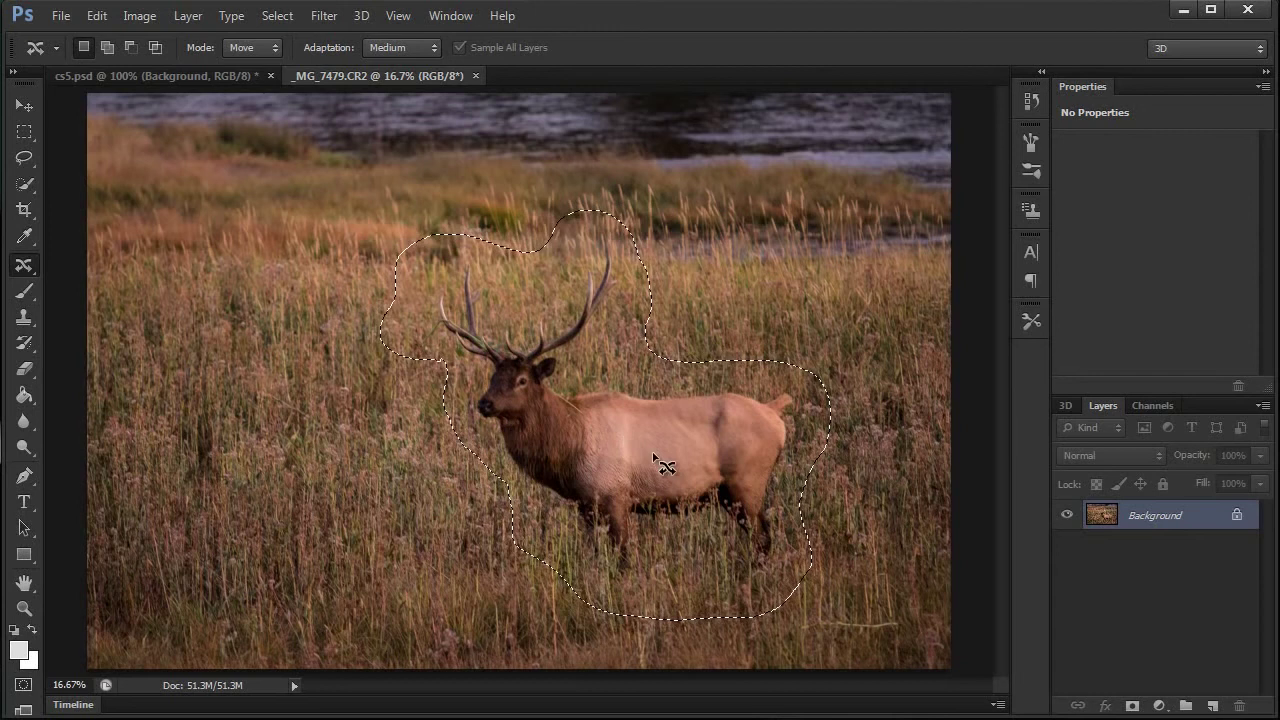
# Step: Move the elk to the lower left, deselect it, and switch to the Crop tool
pyautogui.moveTo(636, 449); pyautogui.dragTo(344, 515)
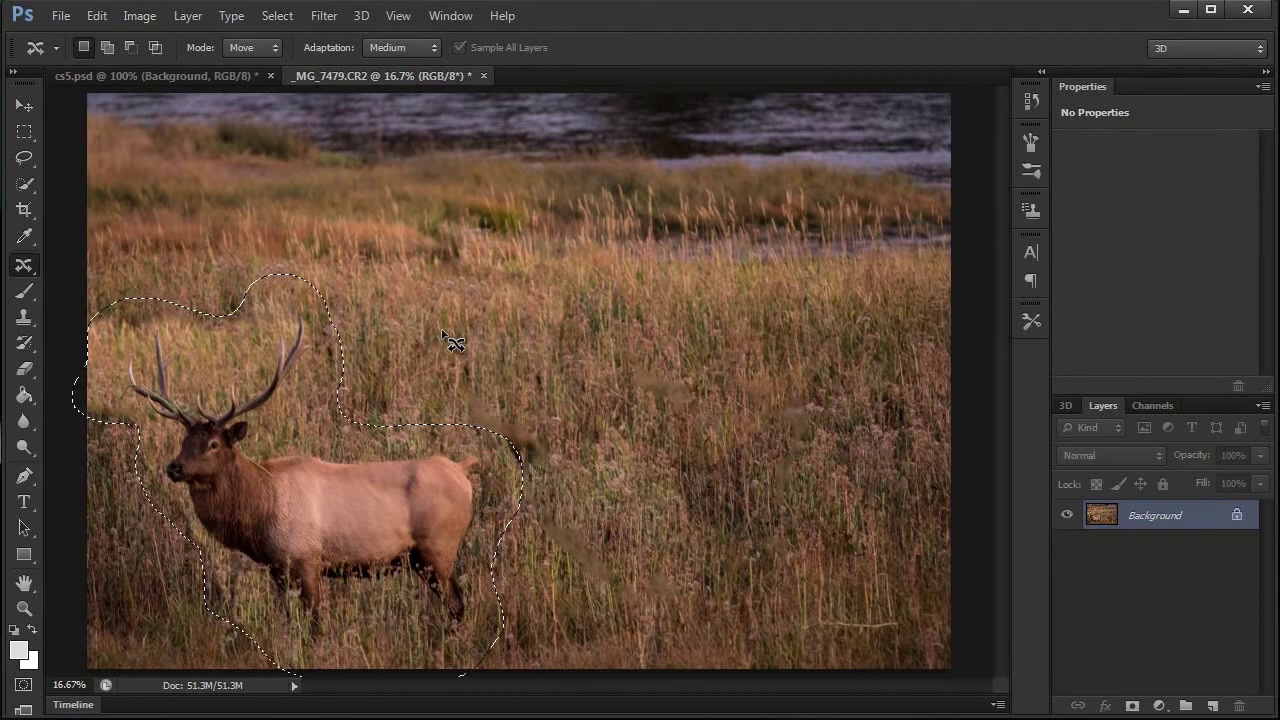
pyautogui.hotkey('ctrl', 'd')
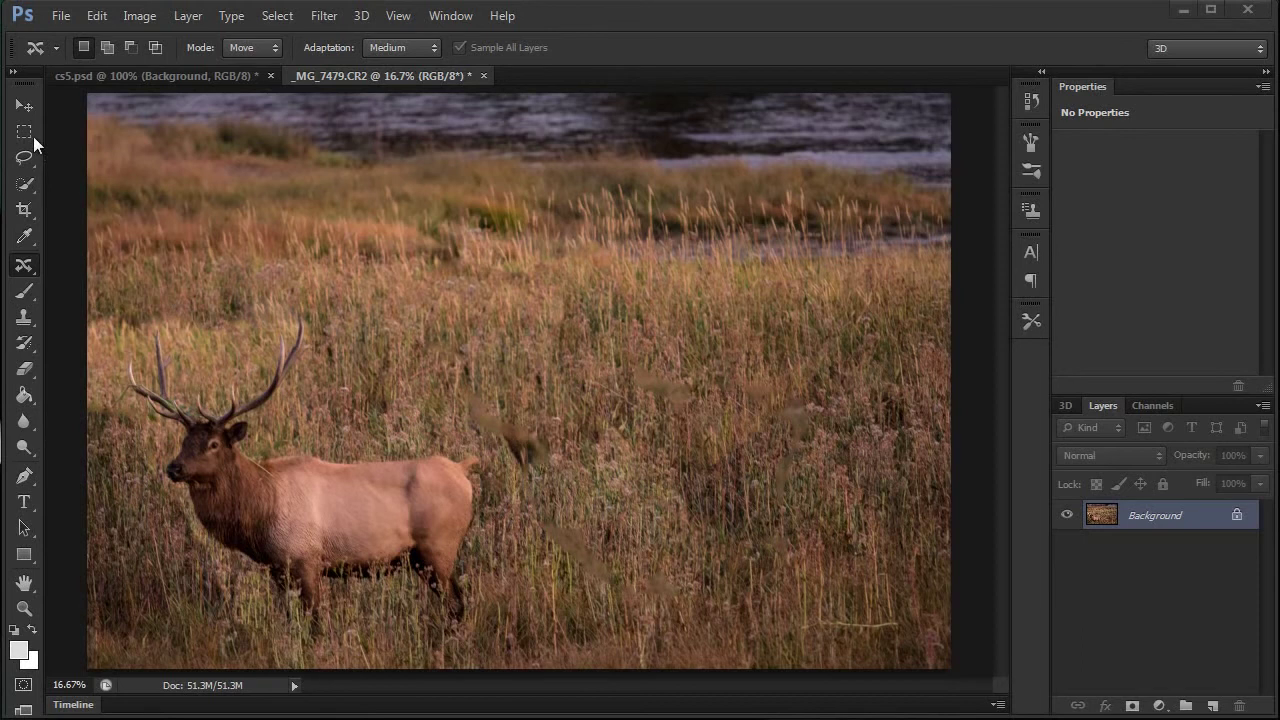
pyautogui.click(27, 212)
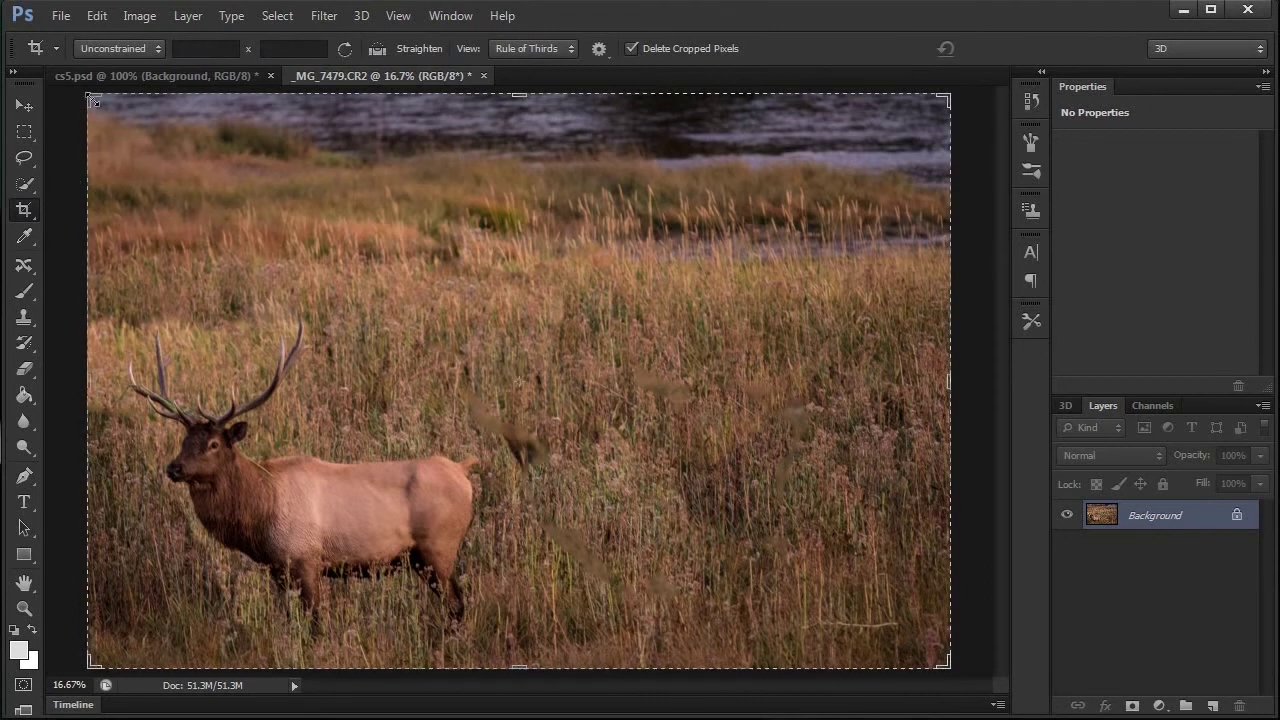
# Step: Shrink the crop from its top-left corner and shift the photo within the frame
pyautogui.moveTo(93, 100); pyautogui.dragTo(143, 165)
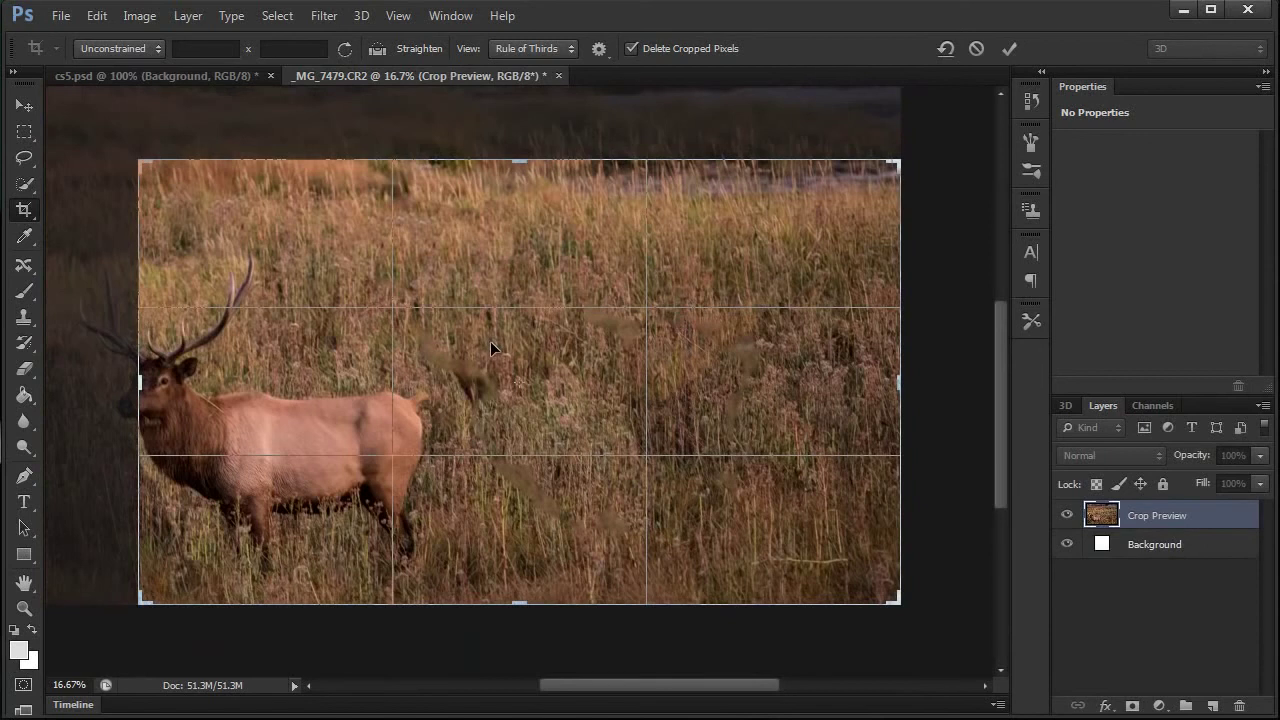
pyautogui.moveTo(293, 249); pyautogui.dragTo(377, 274)
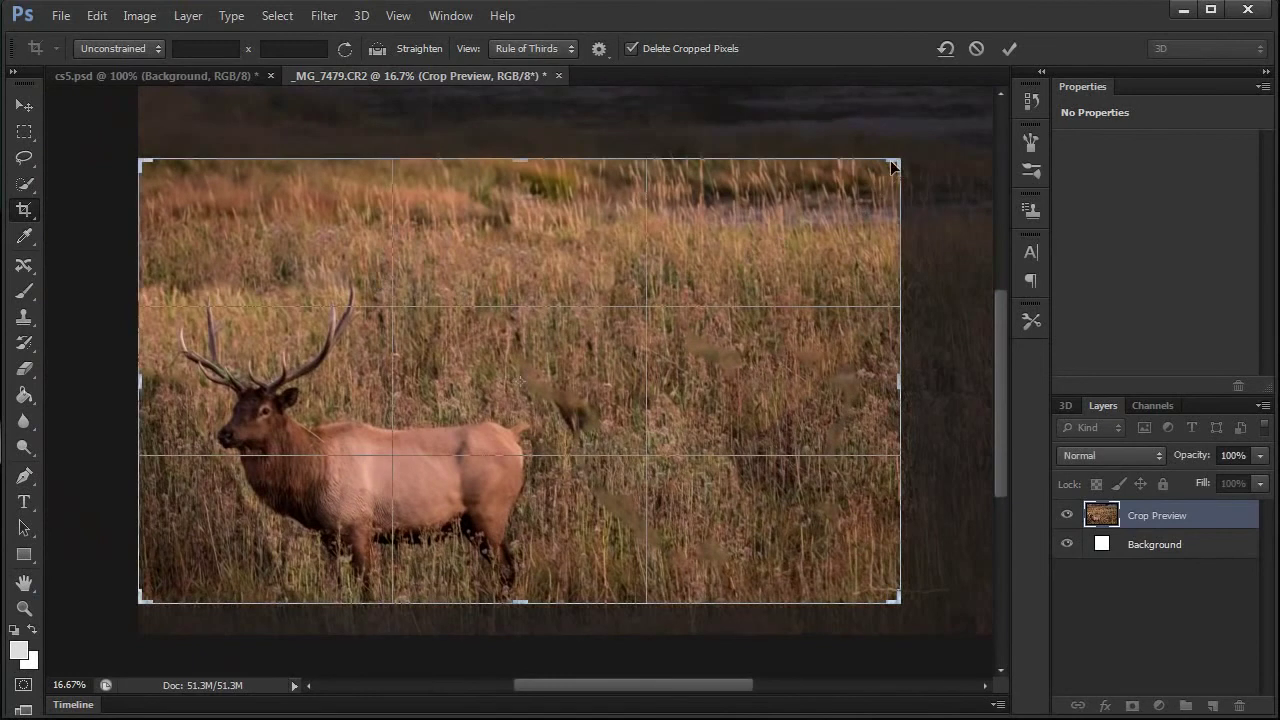
pyautogui.moveTo(893, 167); pyautogui.dragTo(829, 200)
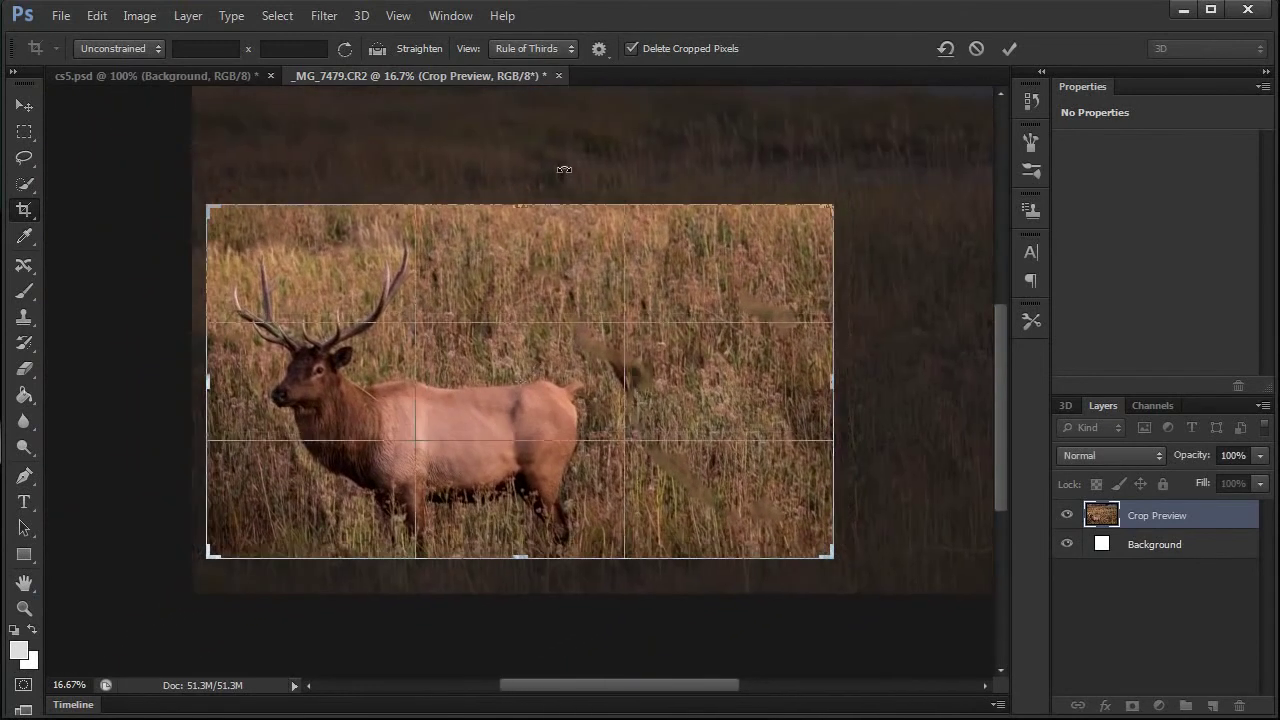
# Step: Cycle the crop overlay through Grid, Golden Ratio and Golden Spiral, ending on Rule of Thirds
pyautogui.click(548, 50)
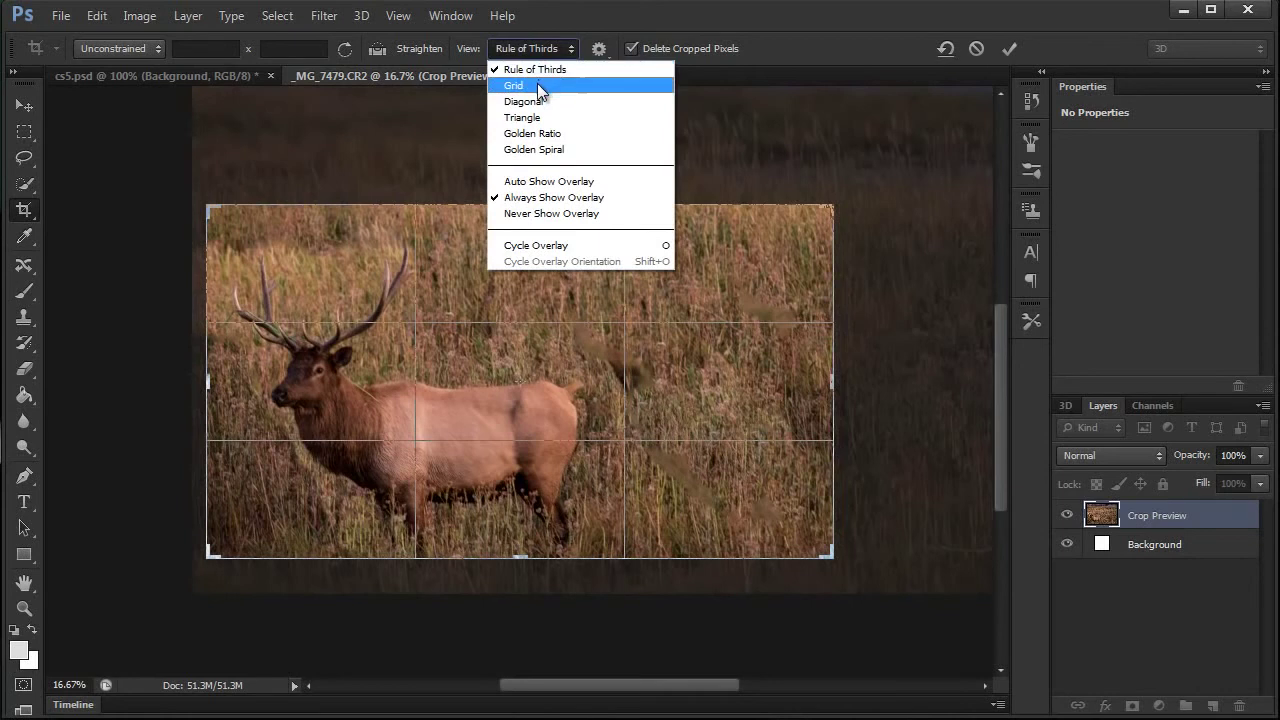
pyautogui.click(544, 85)
pyautogui.click(574, 54)
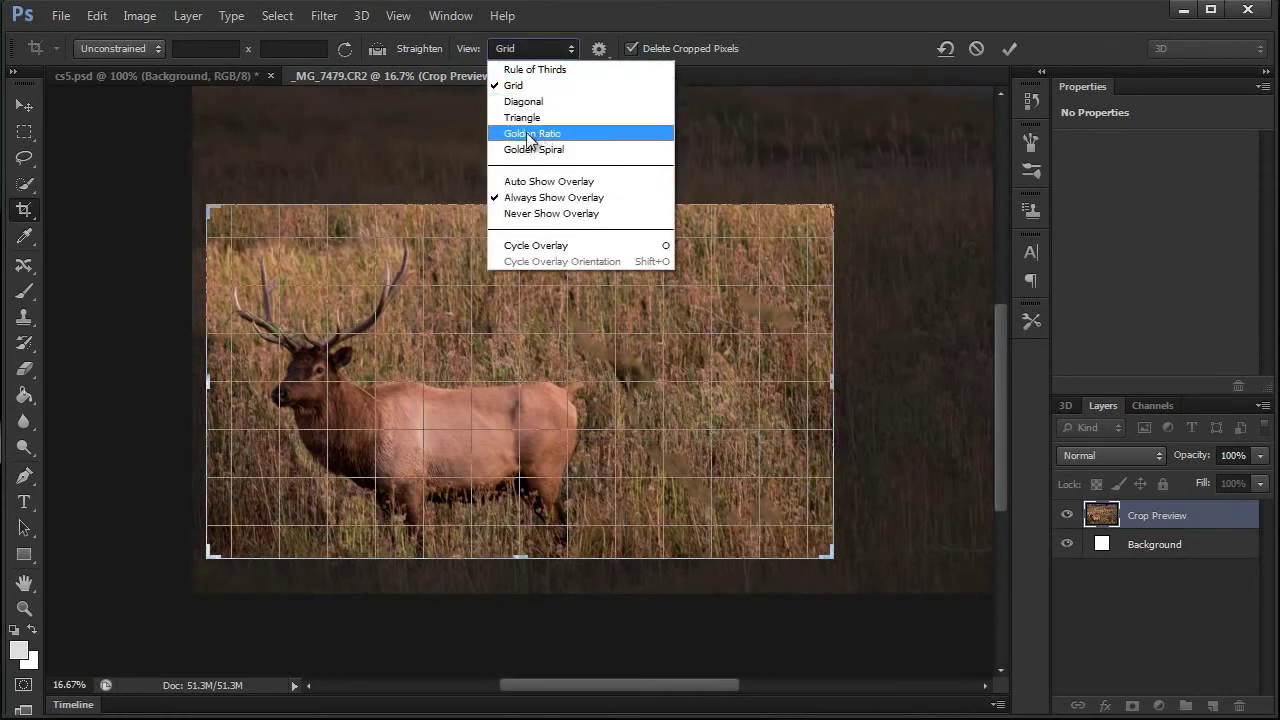
pyautogui.click(530, 136)
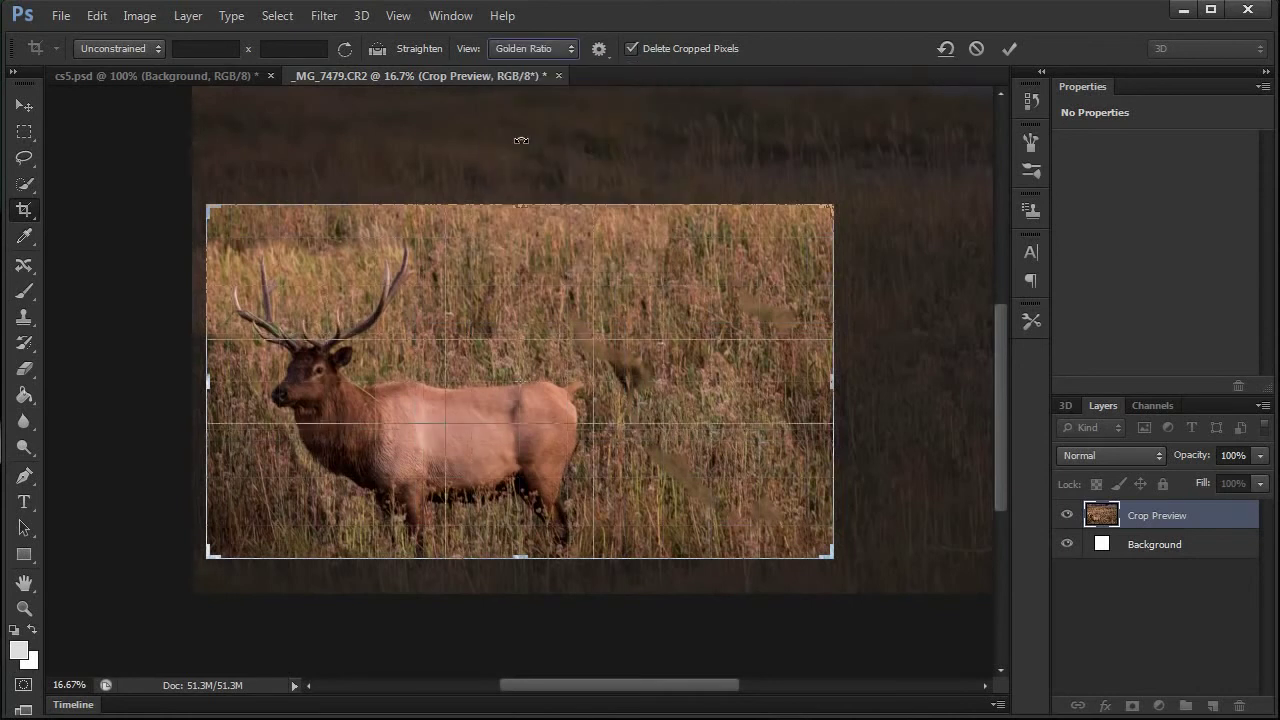
pyautogui.click(569, 55)
pyautogui.click(534, 149)
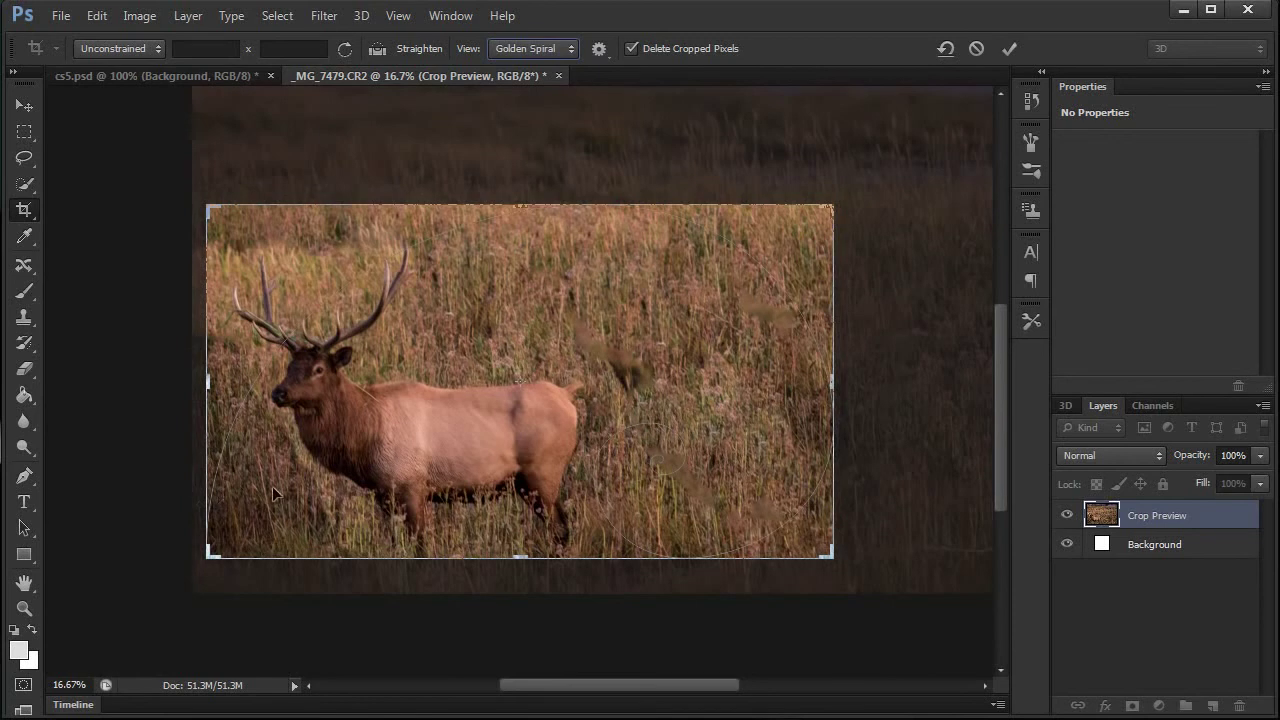
pyautogui.click(568, 53)
pyautogui.click(540, 74)
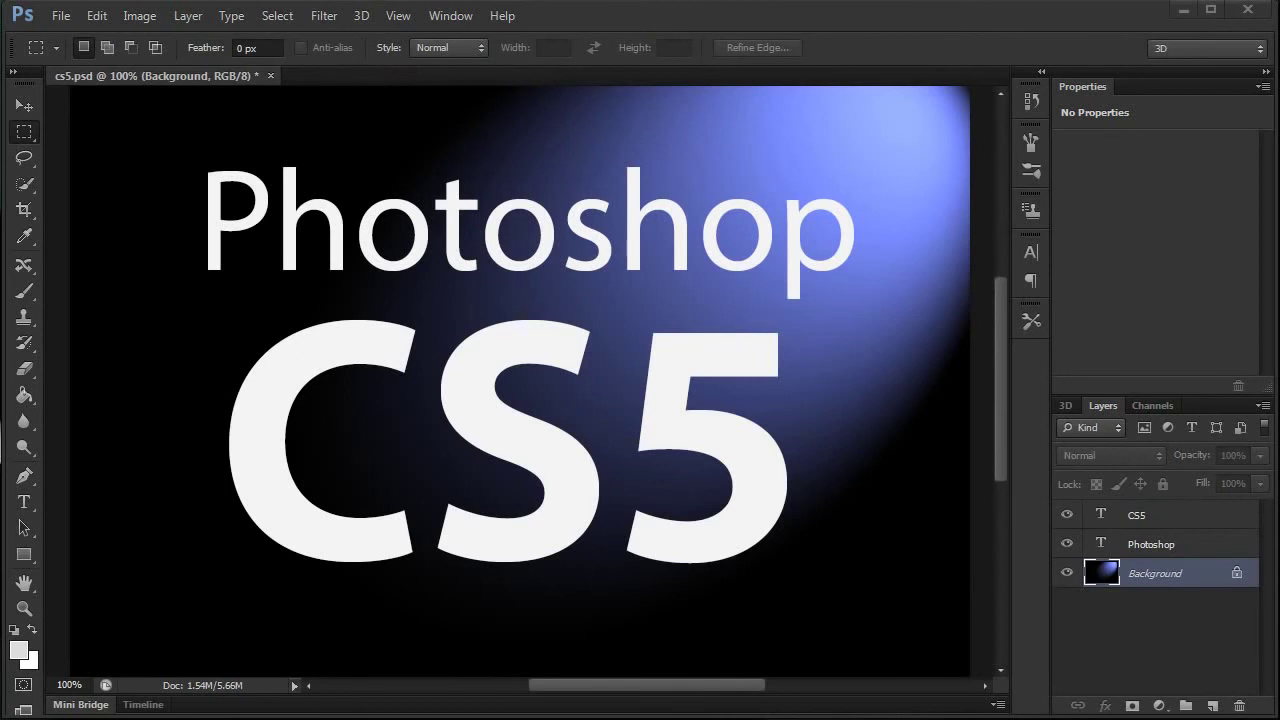
# Step: Open the MVI_8428 clip from Mini Bridge and make the Timeline panel taller
pyautogui.click(88, 705)
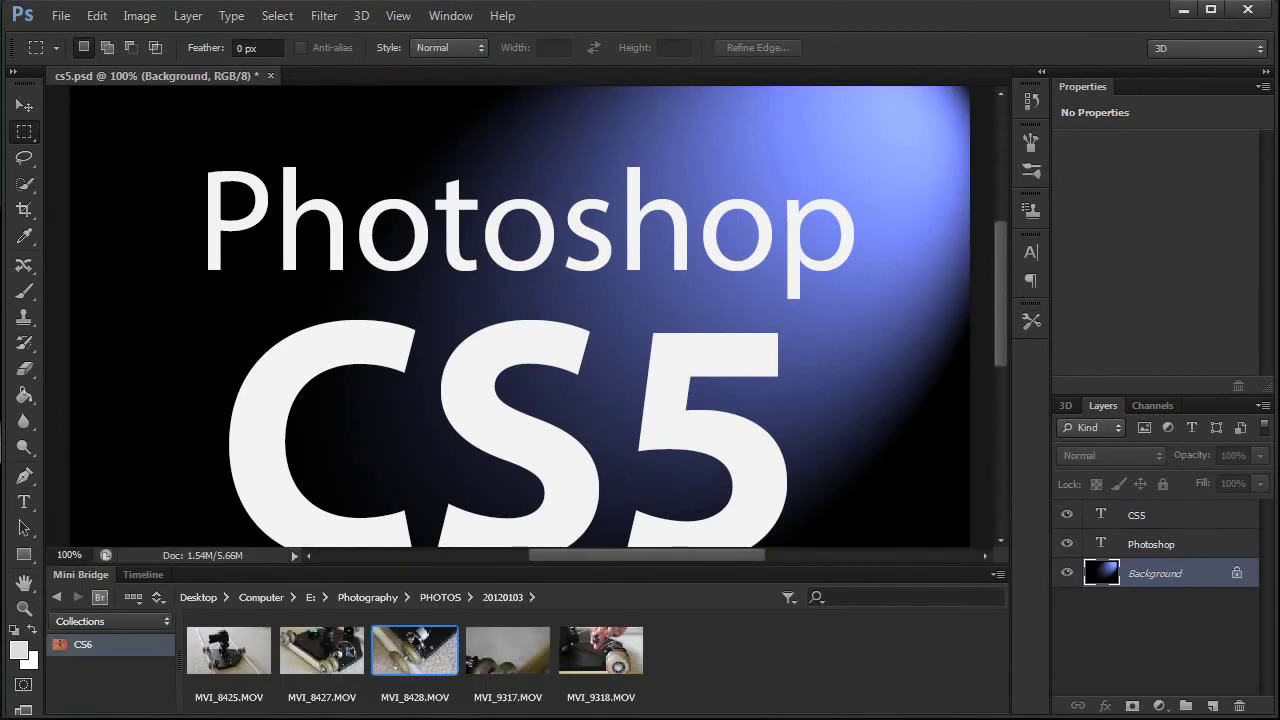
pyautogui.rightClick(418, 660)
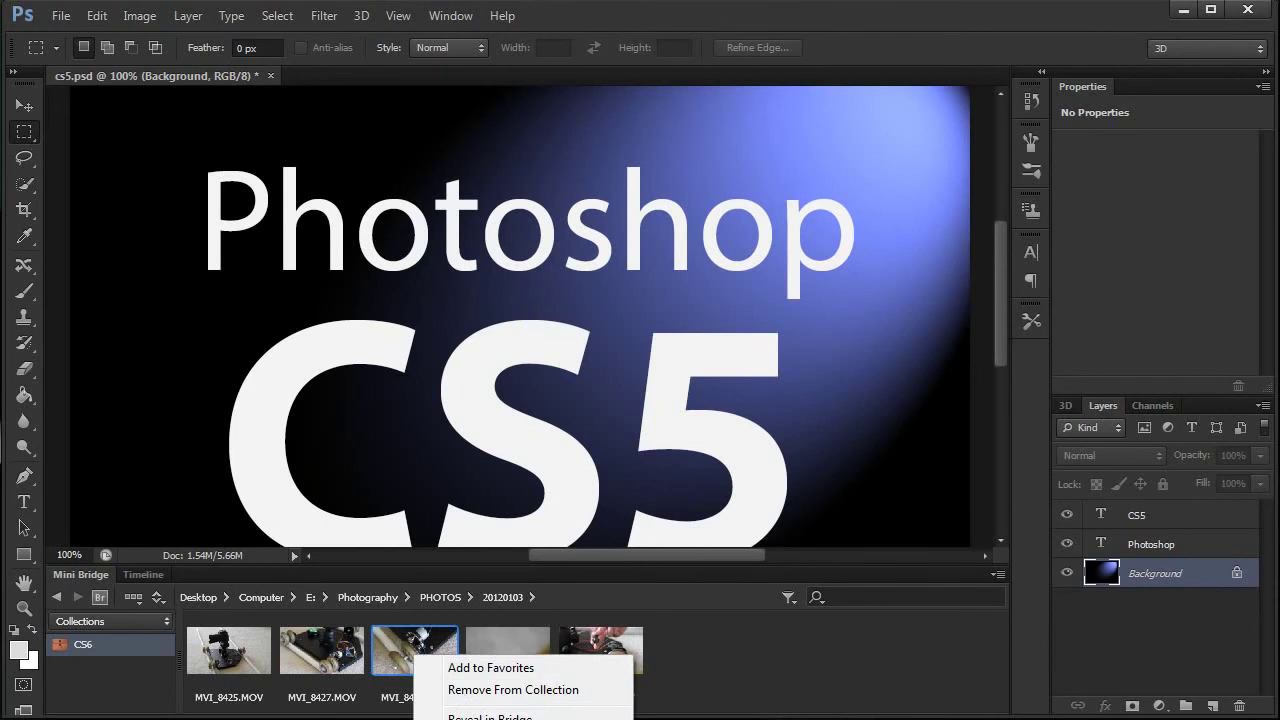
pyautogui.press('Escape')
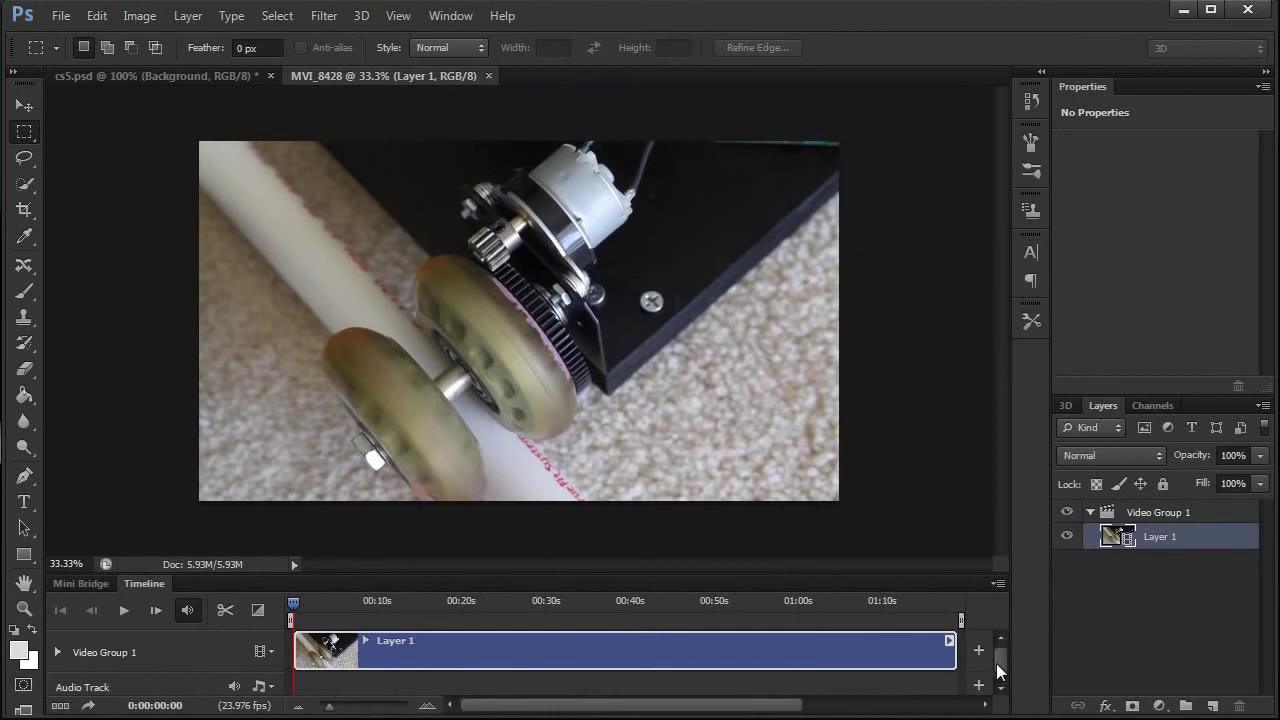
pyautogui.scroll(-1, 996, 672)
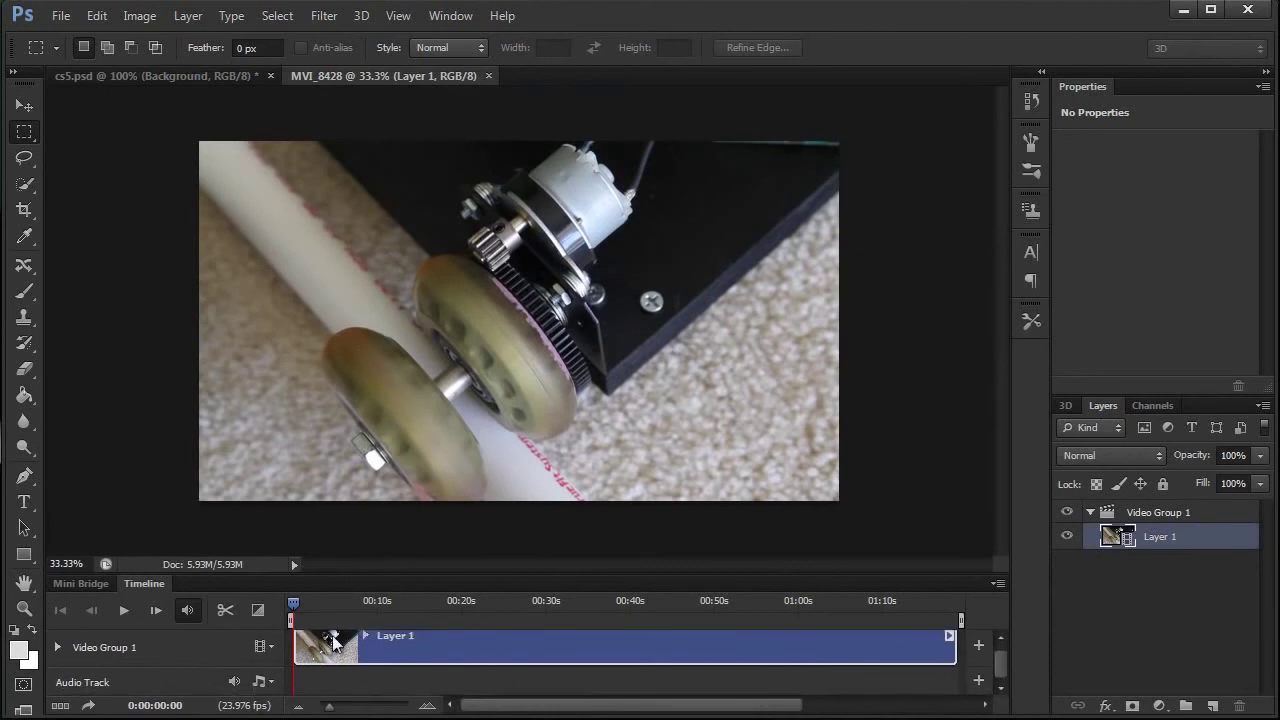
pyautogui.moveTo(437, 571); pyautogui.dragTo(438, 499)
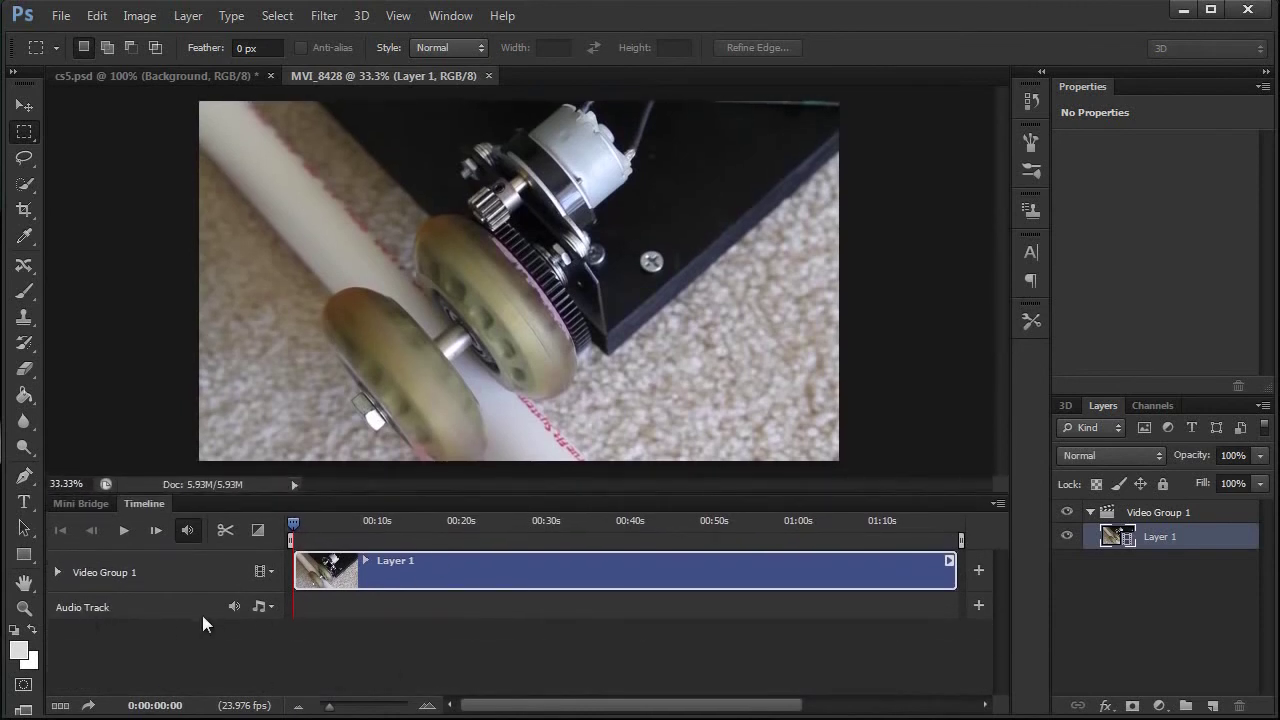
# Step: Show the video transitions, then select Video Group 1 to dismiss them
pyautogui.click(258, 531)
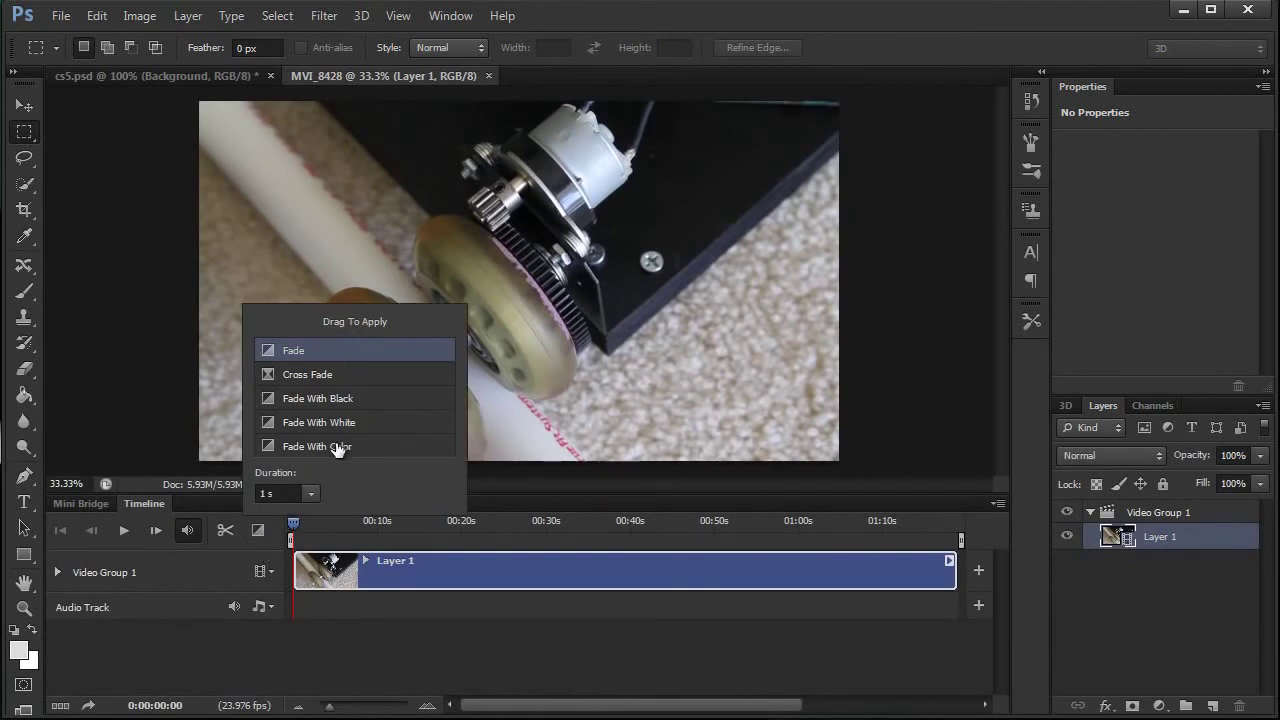
pyautogui.click(1170, 515)
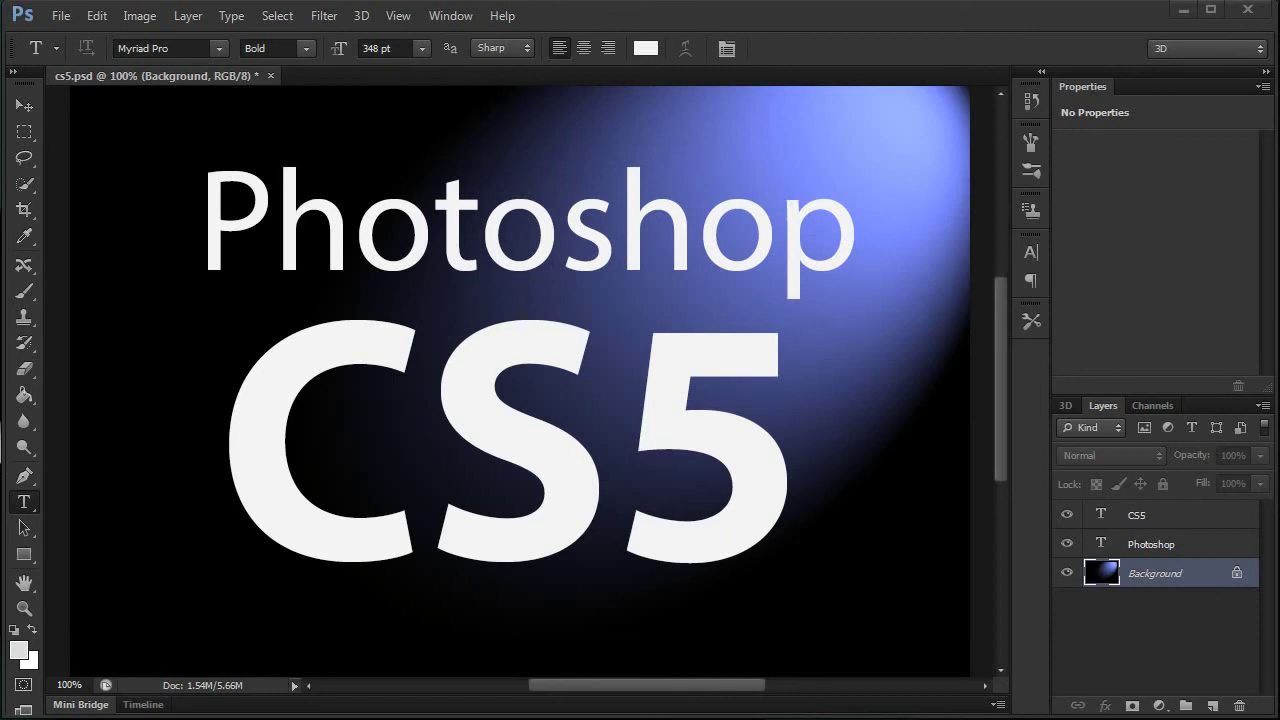
# Step: Select the CS5 text layer and extrude it into 3D
pyautogui.click(1140, 522)
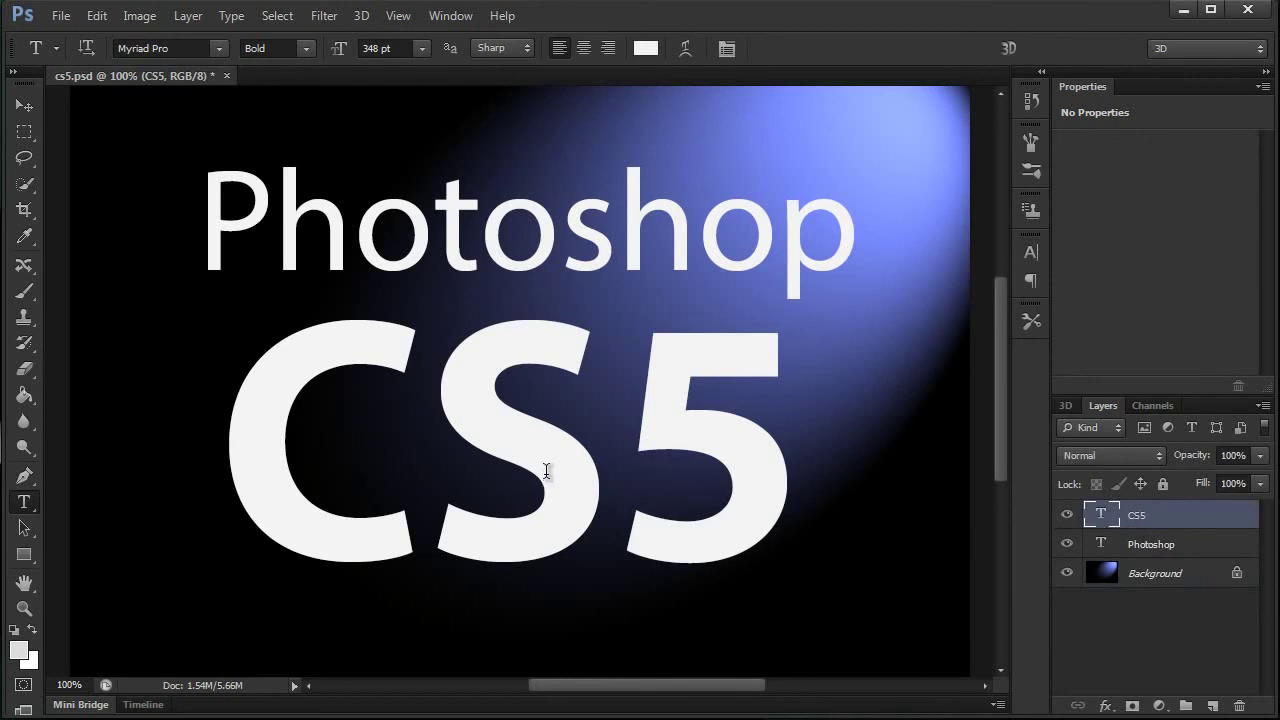
pyautogui.click(1008, 48)
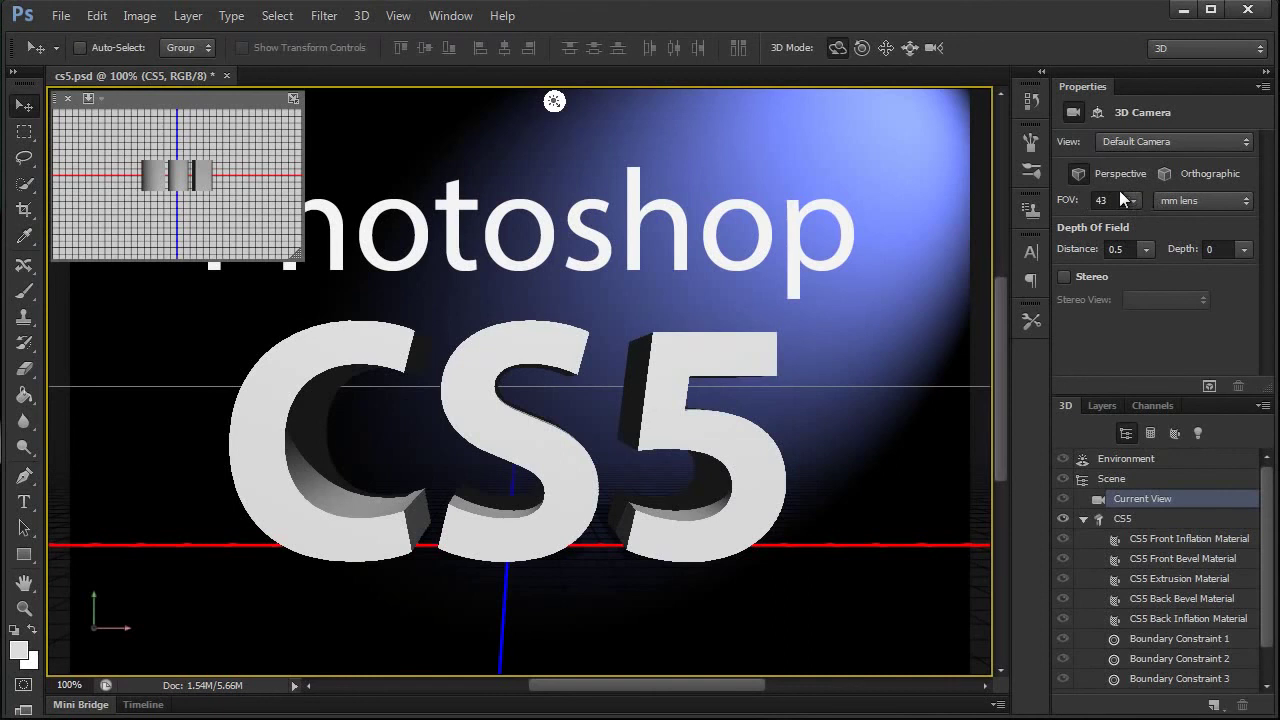
# Step: Raise the 3D camera FOV to 50 and adjust the depth-of-field Distance and Depth
pyautogui.click(1098, 113)
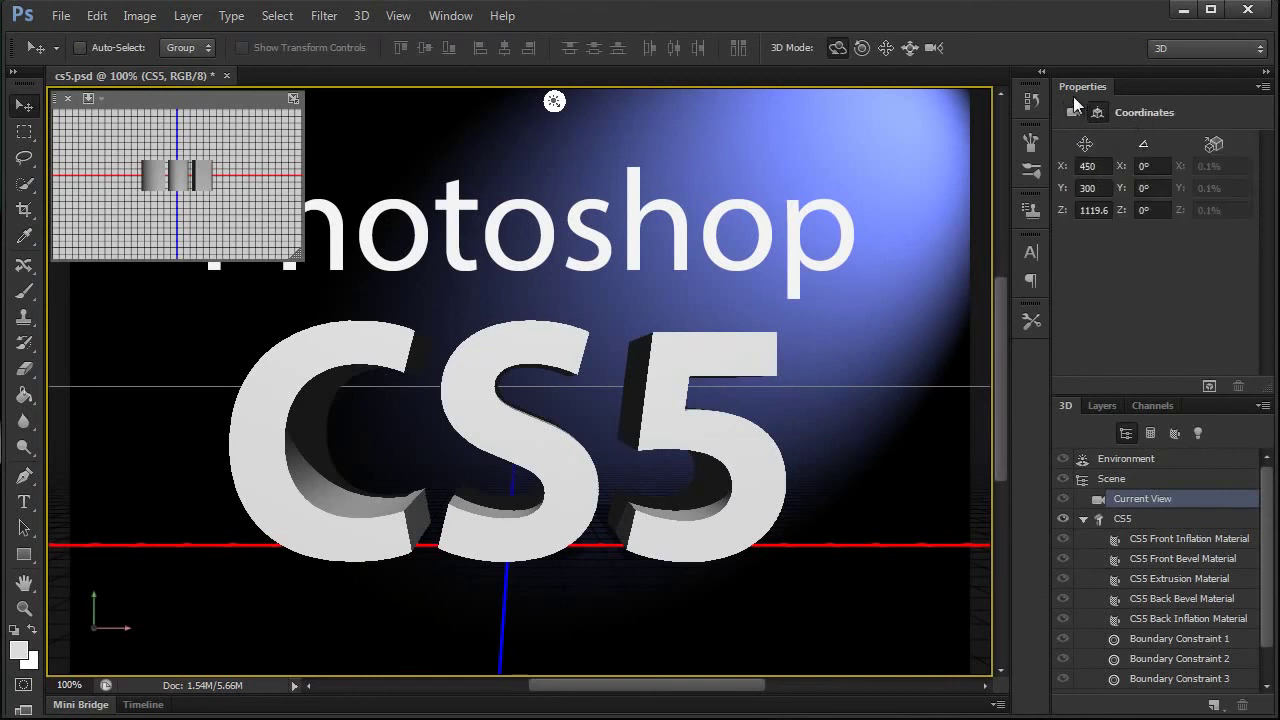
pyautogui.click(1073, 112)
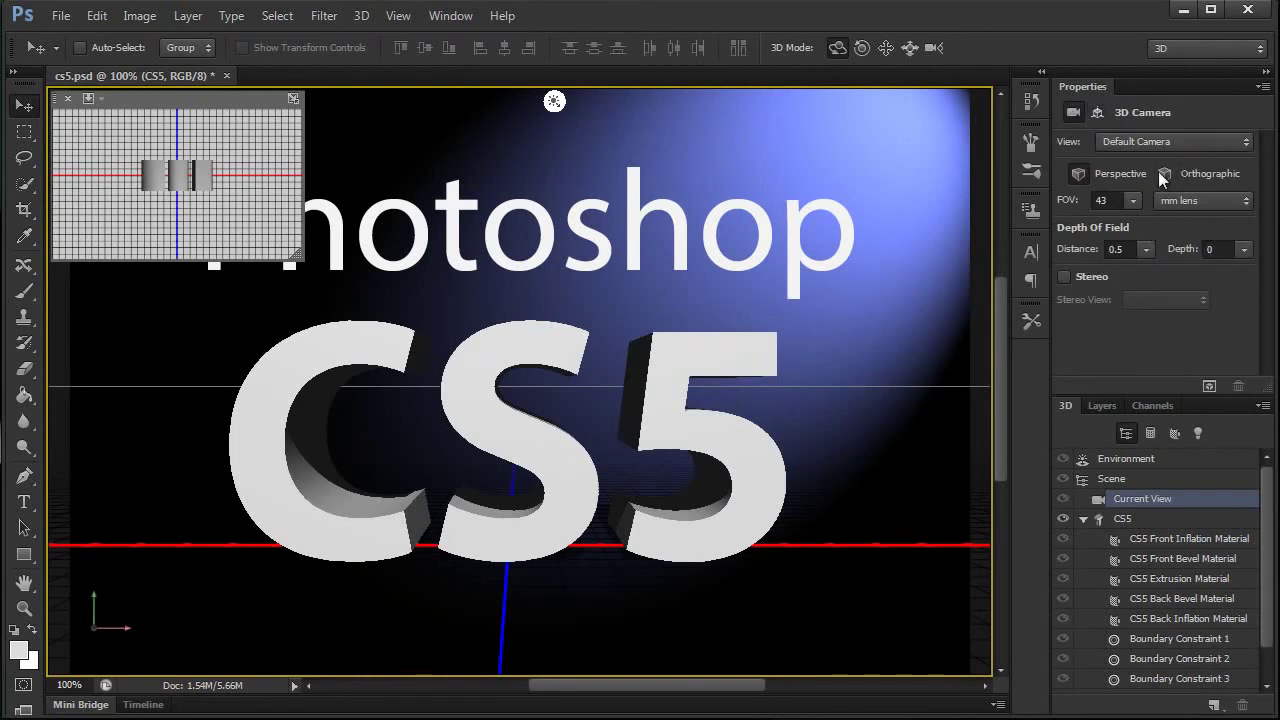
pyautogui.moveTo(1135, 204)
pyautogui.mouseDown()
pyautogui.moveTo(1136, 236)
pyautogui.moveTo(1134, 220)
pyautogui.mouseUp()
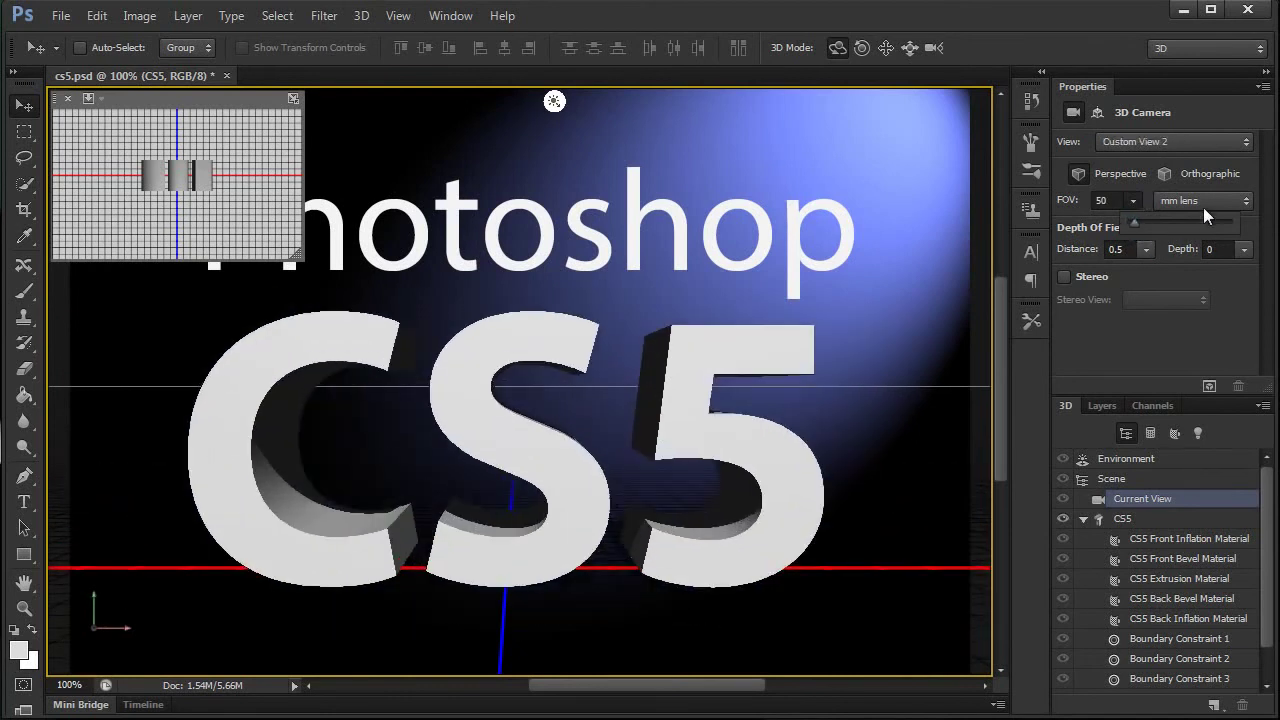
pyautogui.click(1146, 249)
pyautogui.click(1243, 249)
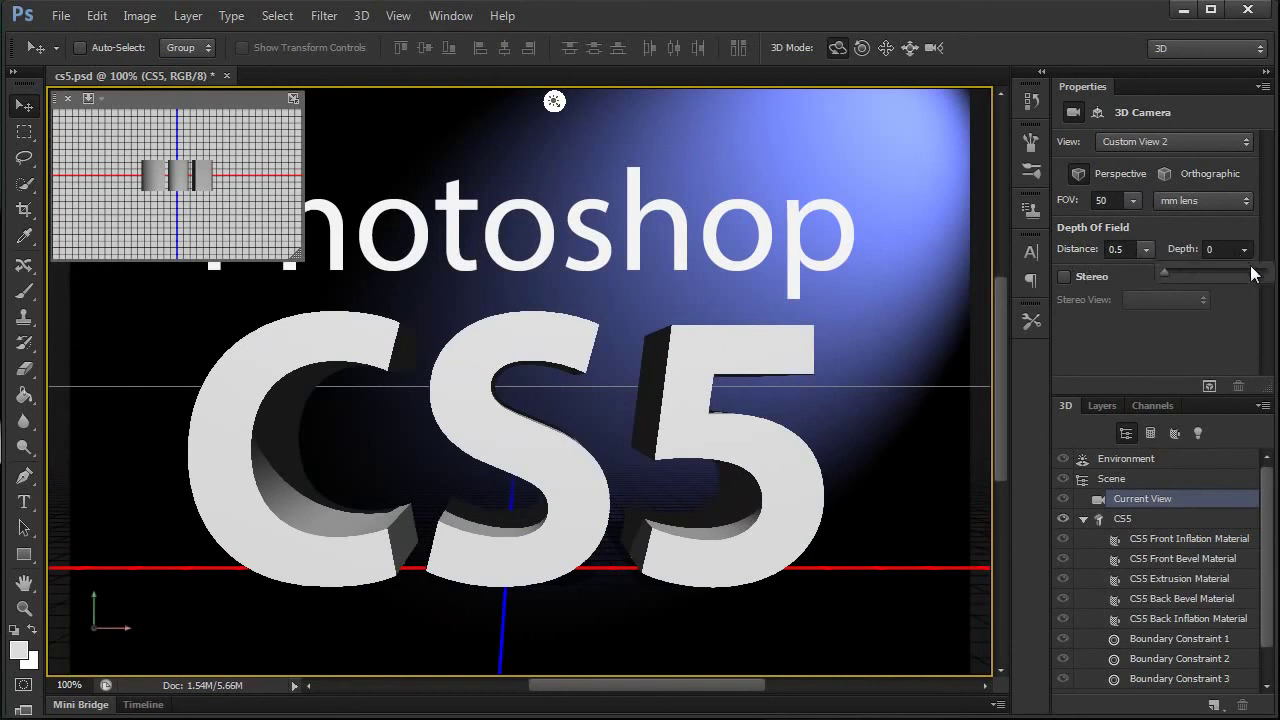
pyautogui.moveTo(1254, 273); pyautogui.dragTo(1186, 278)
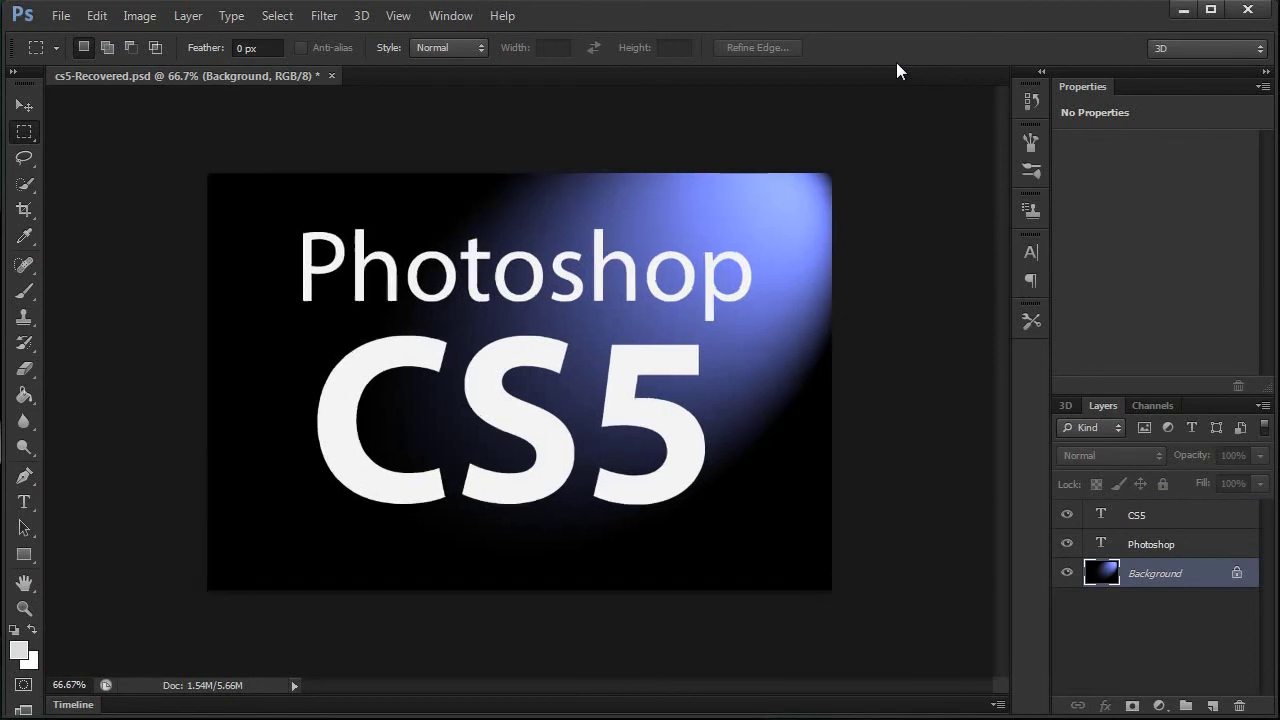
# Step: At 100% zoom, extrude the CS5 text layer into 3D with an extrusion depth of 418
pyautogui.hotkey('ctrl', '+')
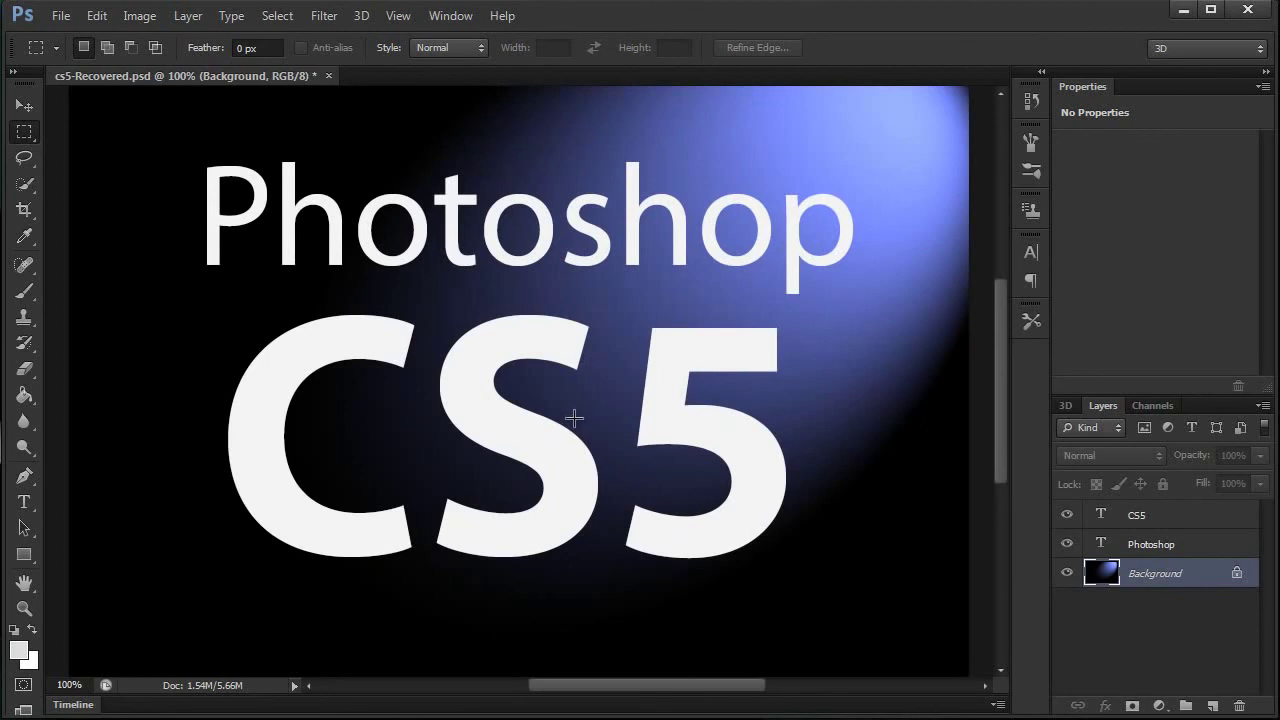
pyautogui.click(1165, 520)
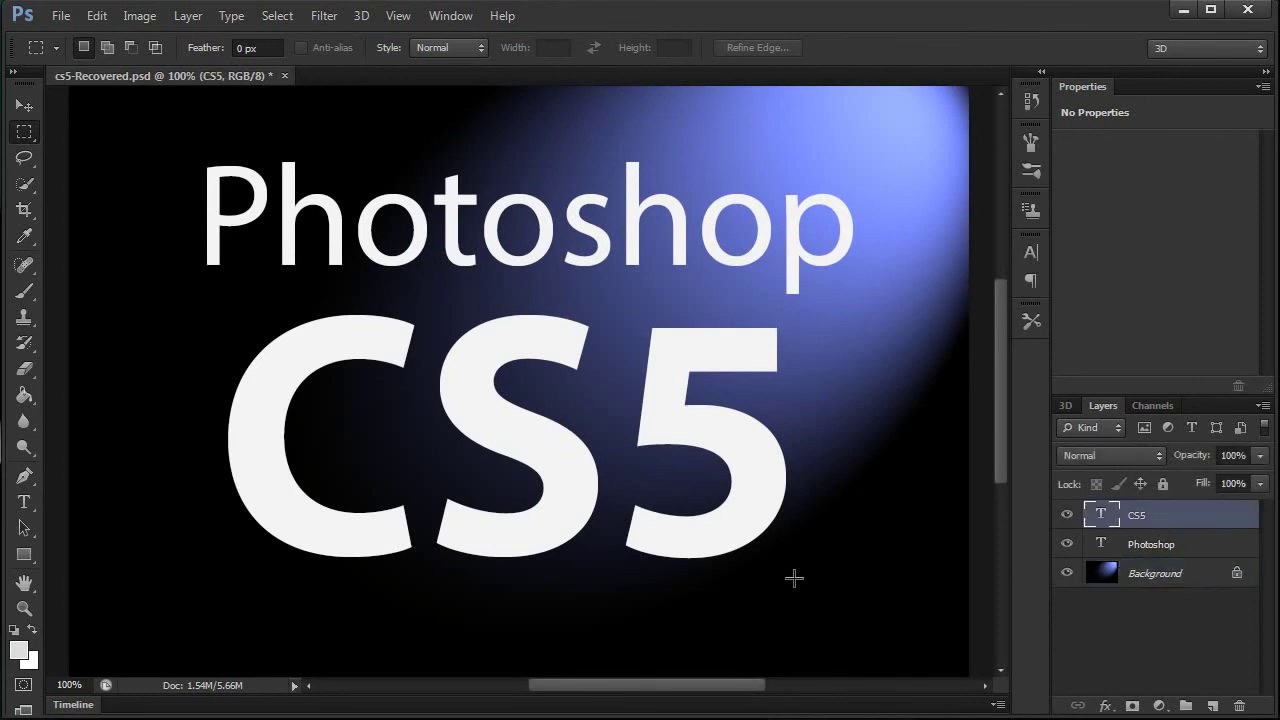
pyautogui.press('t')
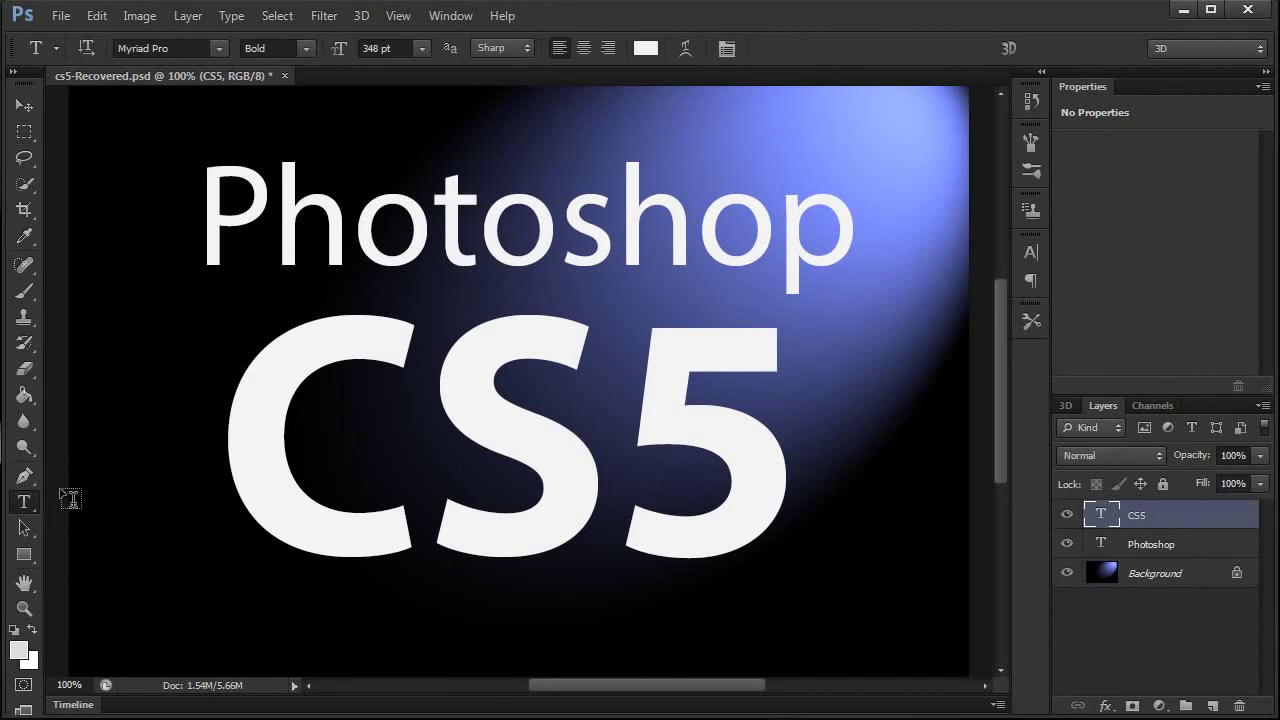
pyautogui.click(1006, 47)
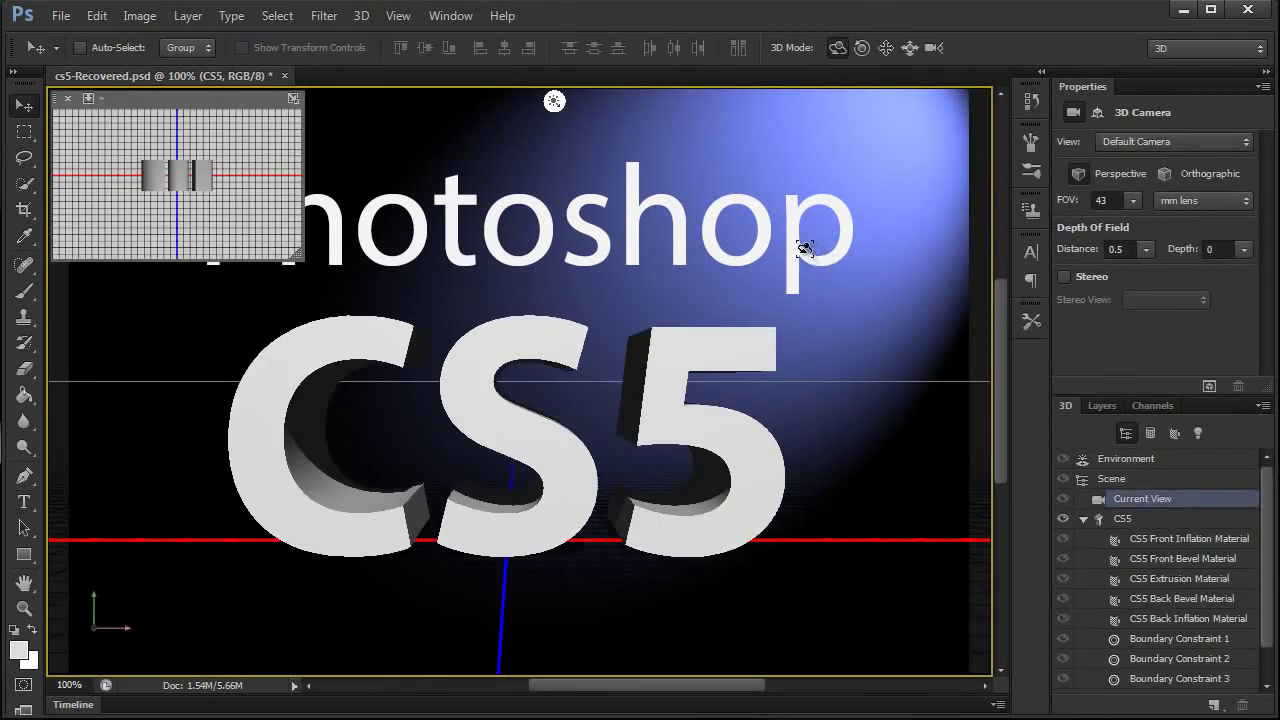
pyautogui.click(1125, 526)
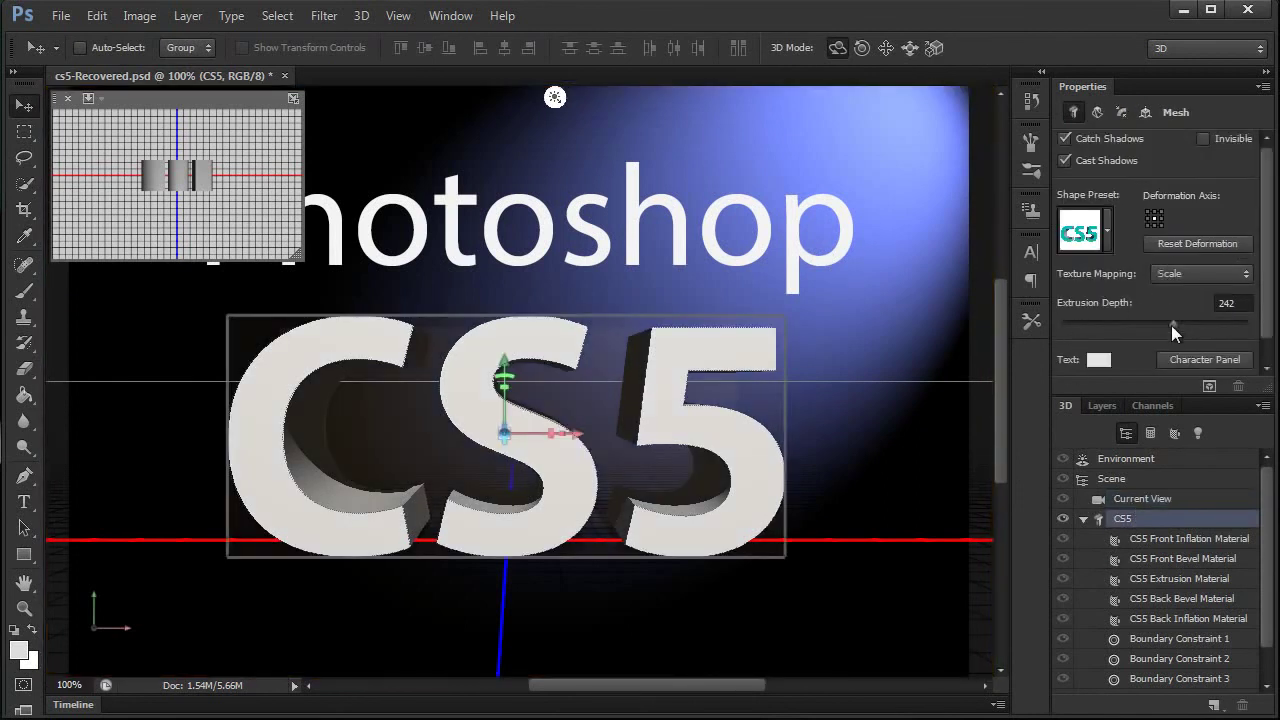
pyautogui.moveTo(1171, 324)
pyautogui.mouseDown()
pyautogui.moveTo(1200, 327)
pyautogui.moveTo(1183, 325)
pyautogui.mouseUp()
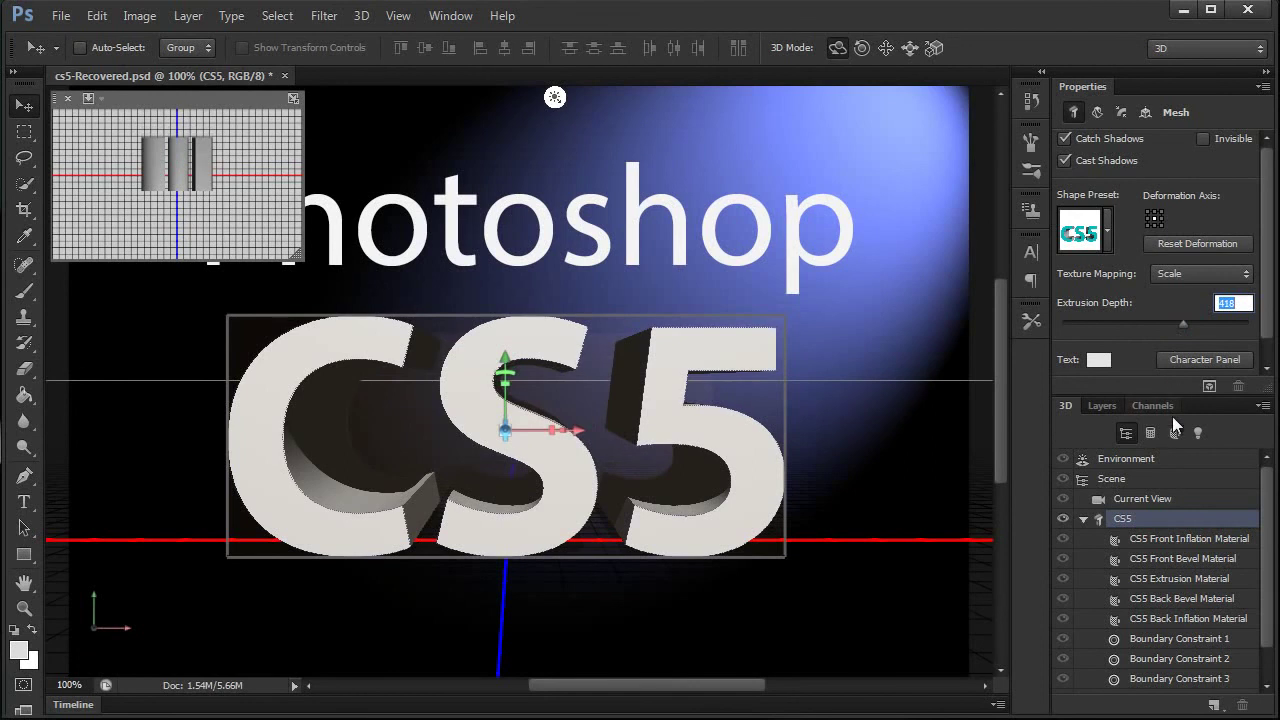
# Step: Give the CS5 Front Bevel Material 21% shine, 23% reflection and 38% bump
pyautogui.click(1160, 541)
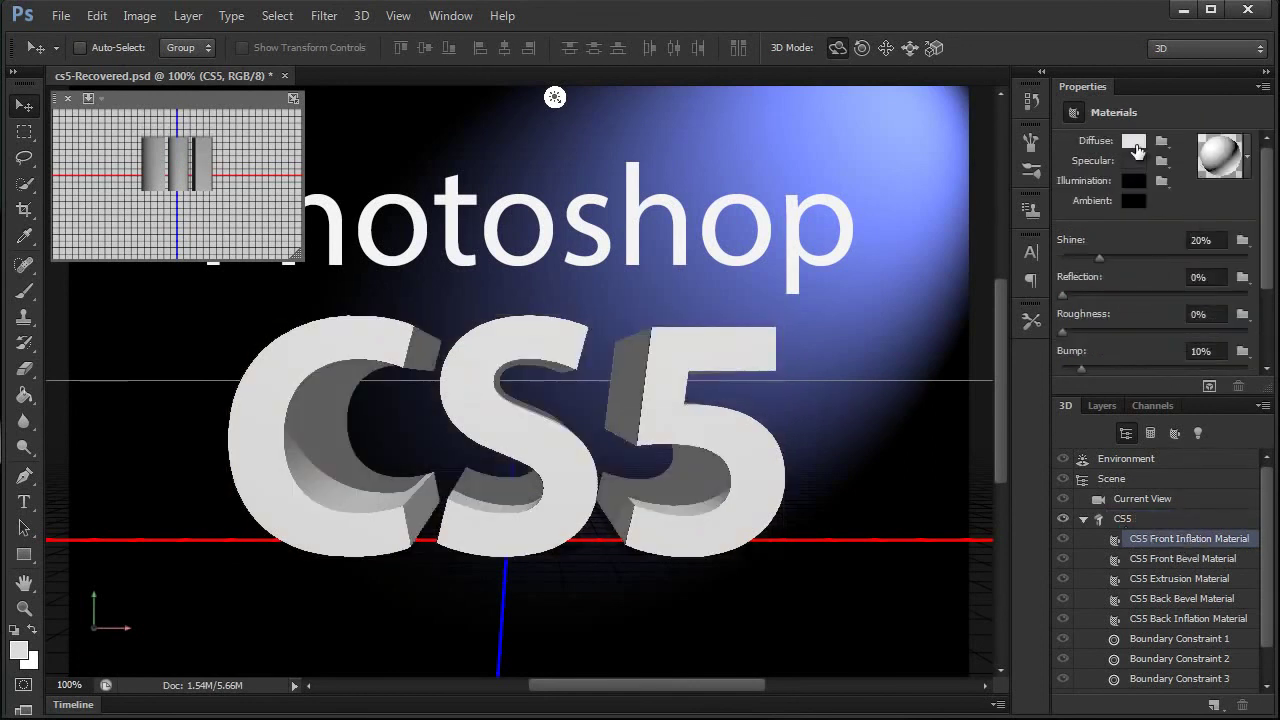
pyautogui.click(1176, 561)
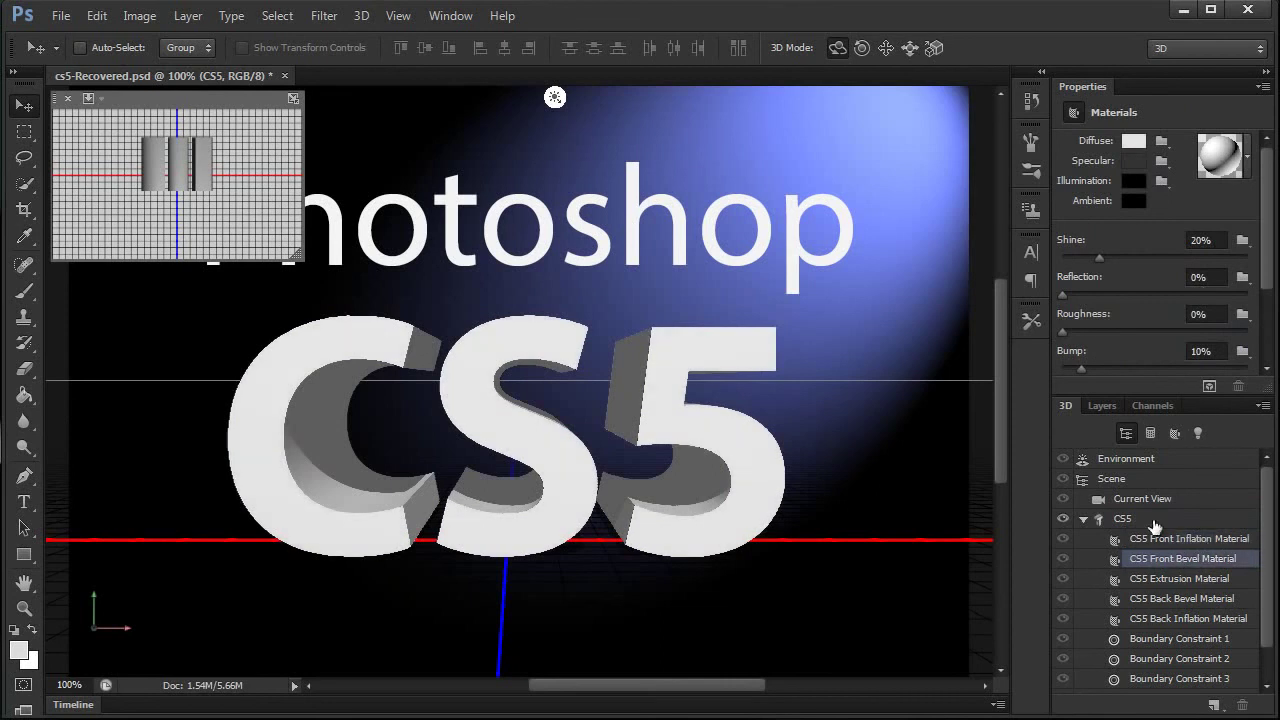
pyautogui.click(1101, 258)
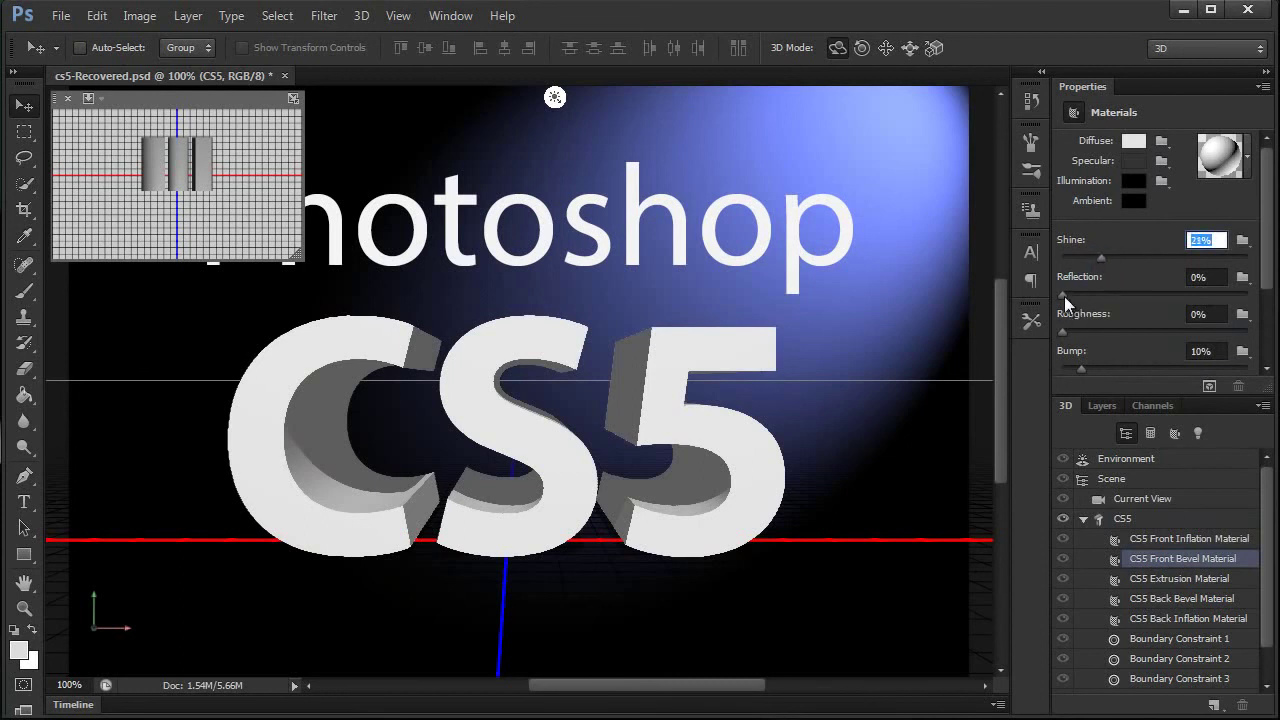
pyautogui.moveTo(1064, 296); pyautogui.dragTo(1105, 296)
pyautogui.moveTo(1085, 369); pyautogui.dragTo(1133, 370)
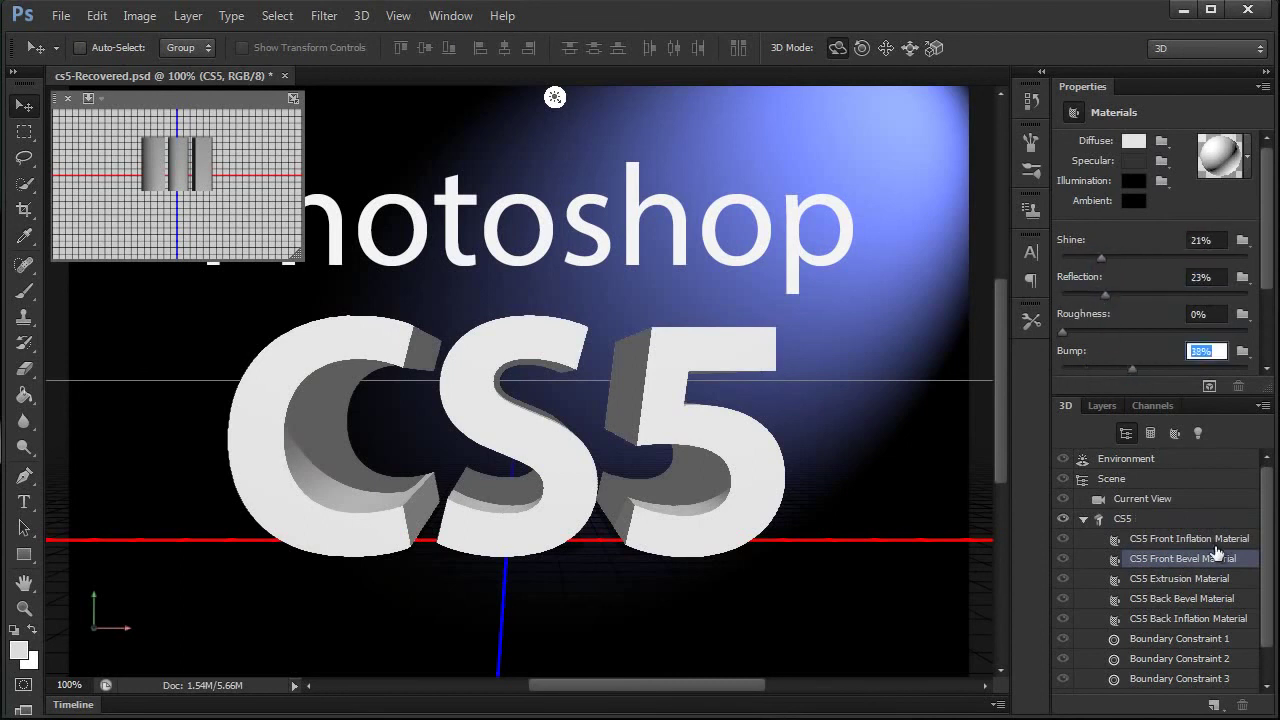
# Step: Check the CS5 extrusion material and third boundary constraint, then reselect the CS5 mesh
pyautogui.click(1175, 579)
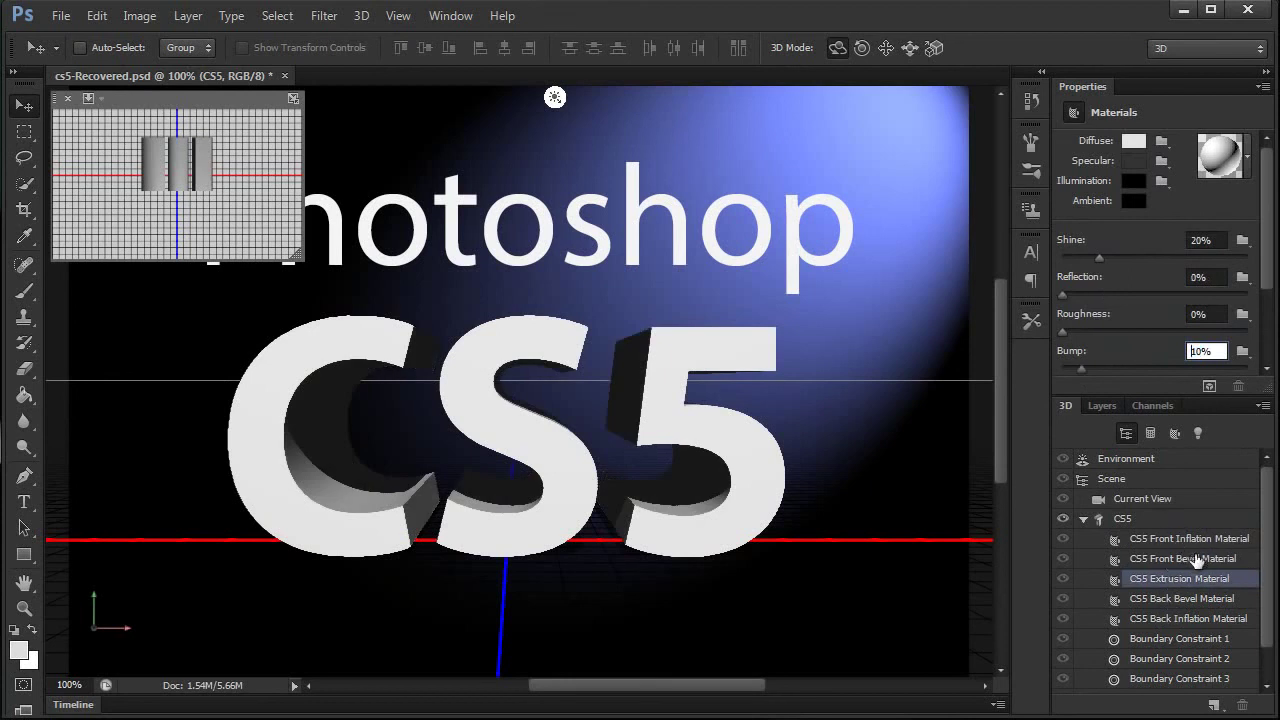
pyautogui.scroll(-2, 1230, 605)
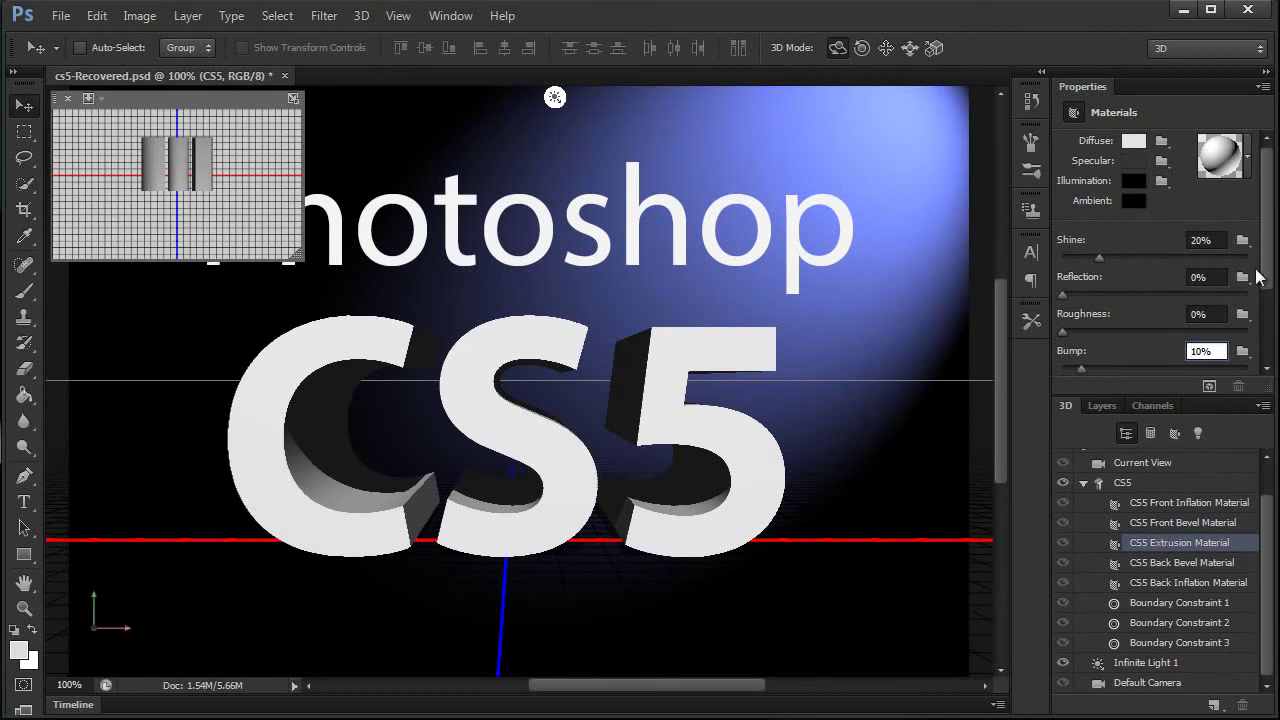
pyautogui.click(1168, 643)
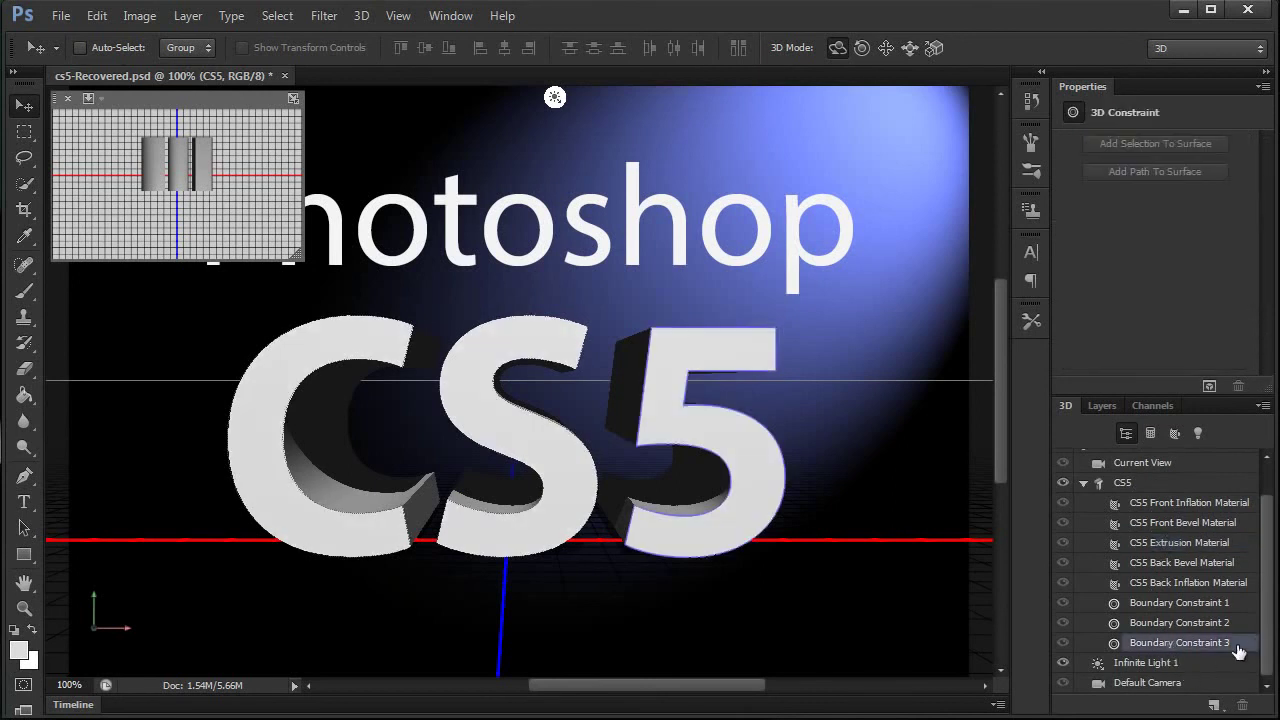
pyautogui.scroll(2, 1250, 620)
pyautogui.click(1158, 522)
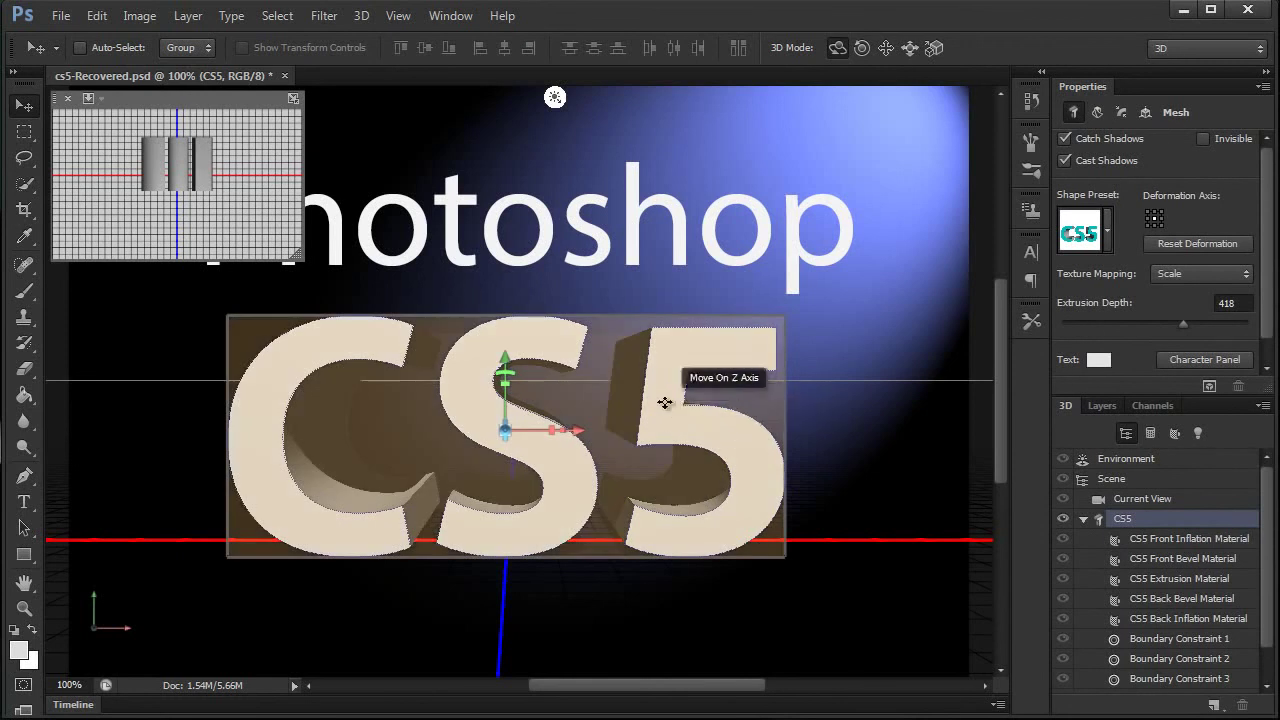
# Step: Move the CS5 mesh closer, rotate it frontward, and orbit the camera for an angled view
pyautogui.moveTo(666, 404); pyautogui.dragTo(660, 350)
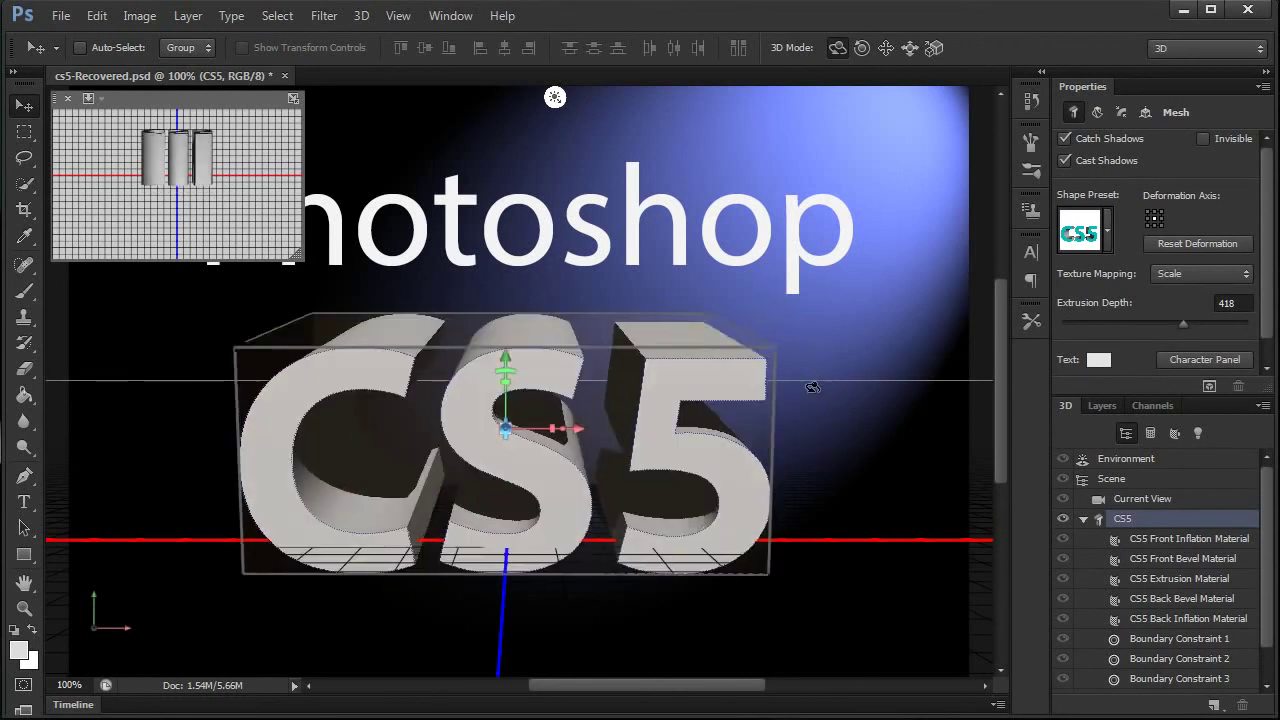
pyautogui.moveTo(812, 386); pyautogui.dragTo(840, 365)
pyautogui.click(682, 405)
pyautogui.click(863, 417)
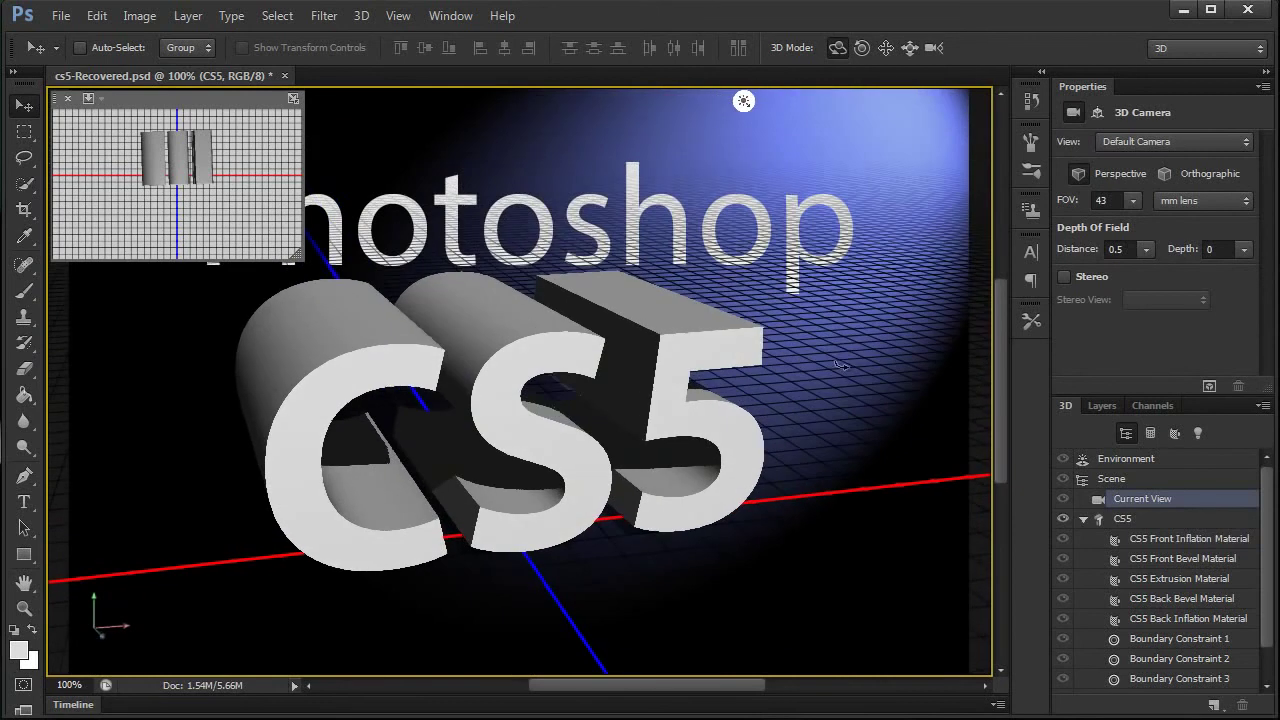
# Step: Drag Infinite Light 1 to reshade the CS5 letters, then return to the Layers panel
pyautogui.click(744, 103)
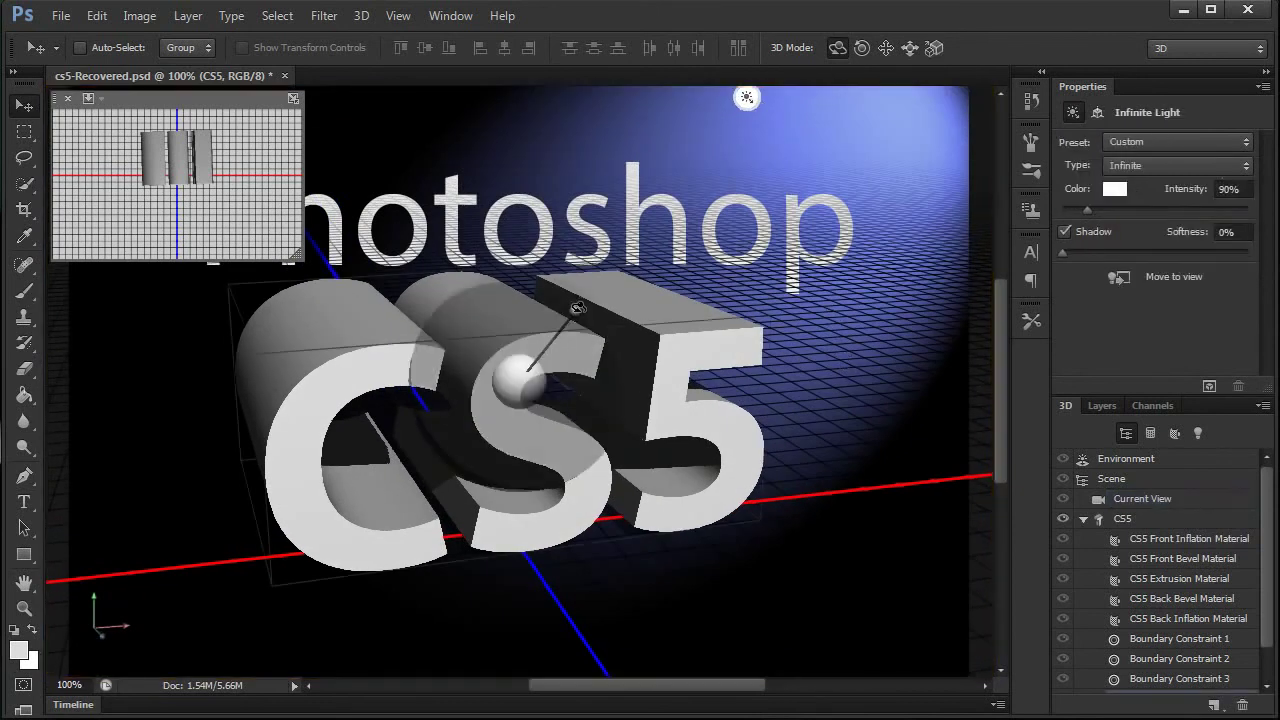
pyautogui.moveTo(577, 307)
pyautogui.mouseDown()
pyautogui.moveTo(535, 305)
pyautogui.moveTo(455, 258)
pyautogui.moveTo(545, 272)
pyautogui.moveTo(592, 336)
pyautogui.moveTo(570, 368)
pyautogui.moveTo(425, 379)
pyautogui.moveTo(429, 366)
pyautogui.moveTo(451, 409)
pyautogui.moveTo(437, 406)
pyautogui.moveTo(698, 308)
pyautogui.moveTo(630, 290)
pyautogui.moveTo(716, 222)
pyautogui.moveTo(737, 312)
pyautogui.mouseUp()
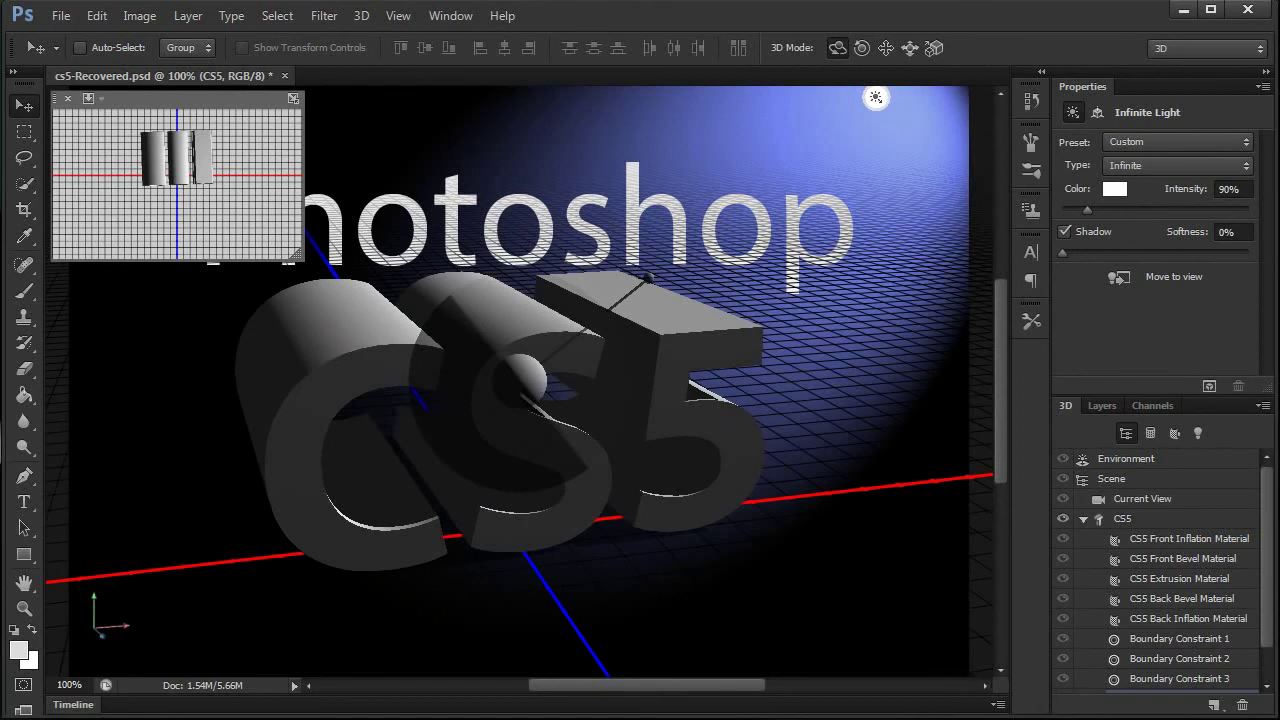
pyautogui.press('F7')
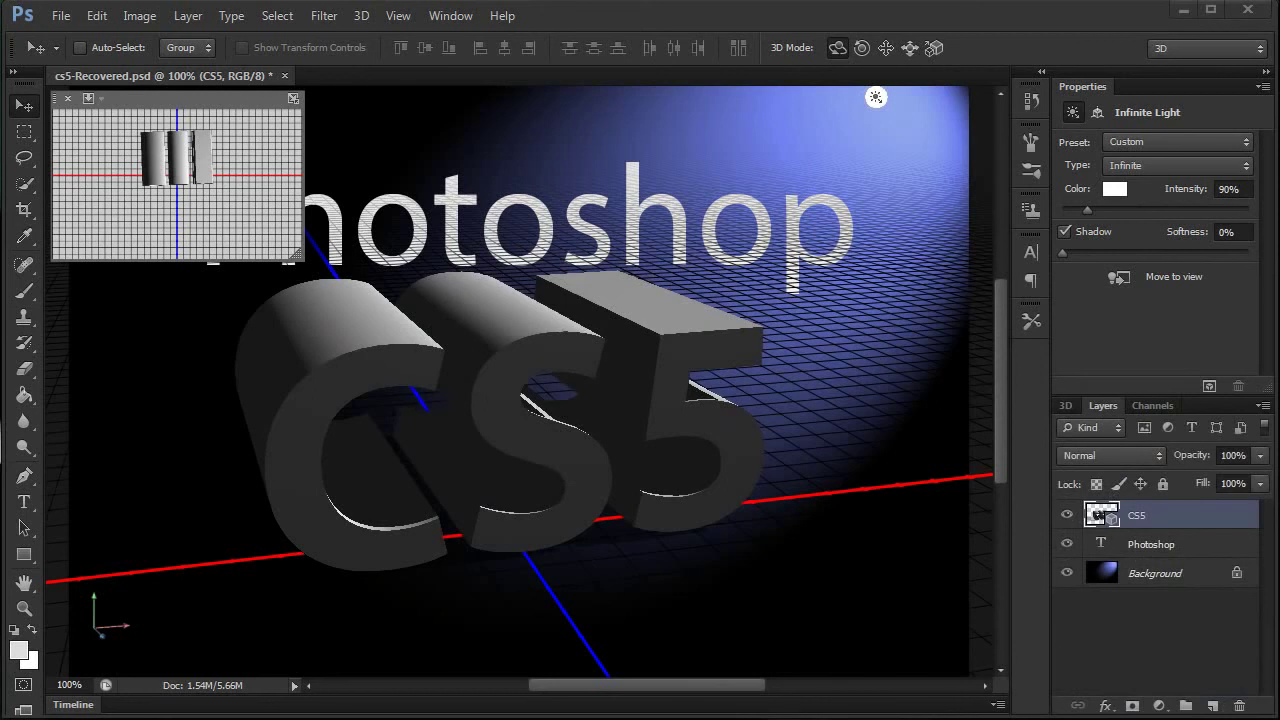
# Step: Select the Background layer to exit 3D editing and hide the ground grid
pyautogui.click(1149, 588)
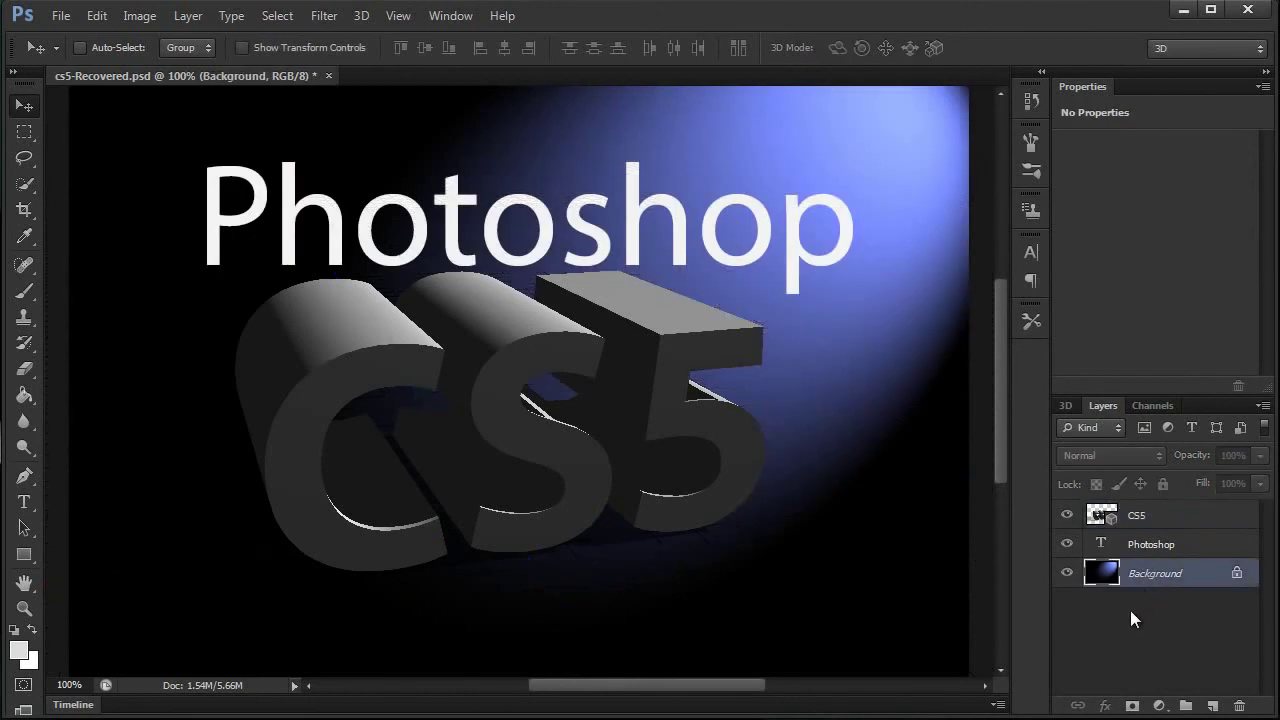